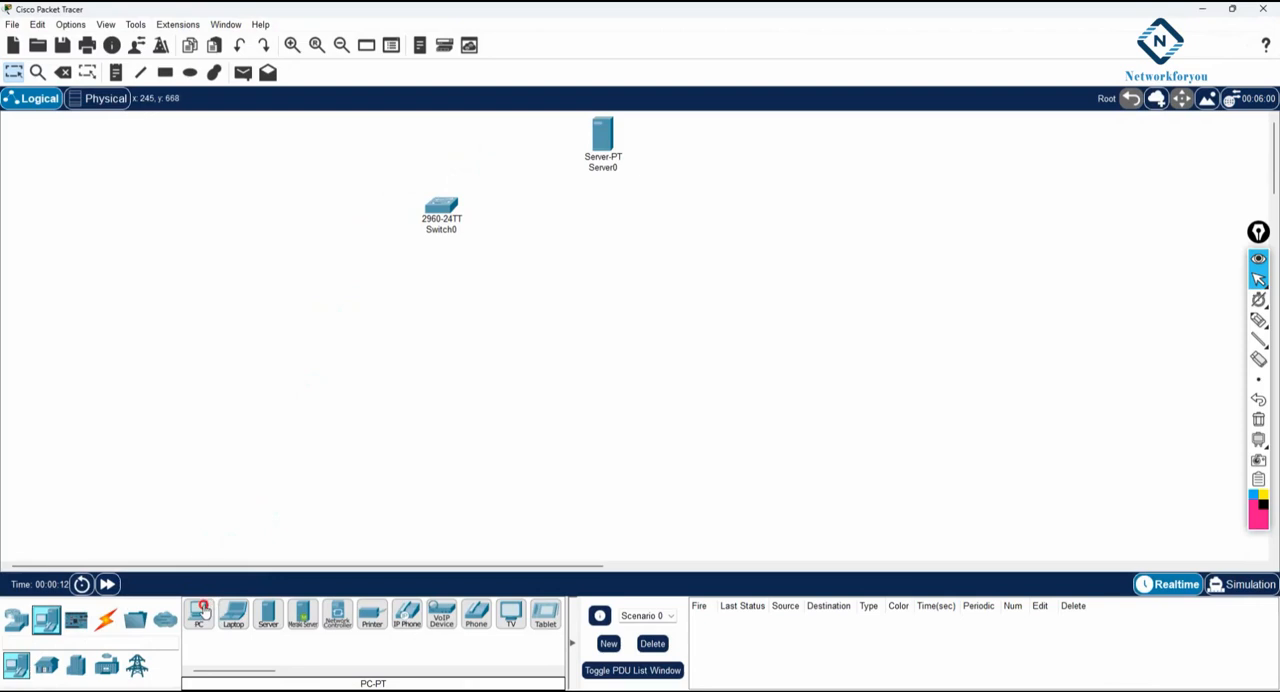
- Place five PCs in the workspace below and to the left of the switch
{"action": "left_click", "coordinate": [222, 266]}
{"action": "left_click", "coordinate": [292, 270]}
{"action": "left_click", "coordinate": [293, 347]}
{"action": "left_click", "coordinate": [375, 340]}
{"action": "left_click", "coordinate": [352, 276]}
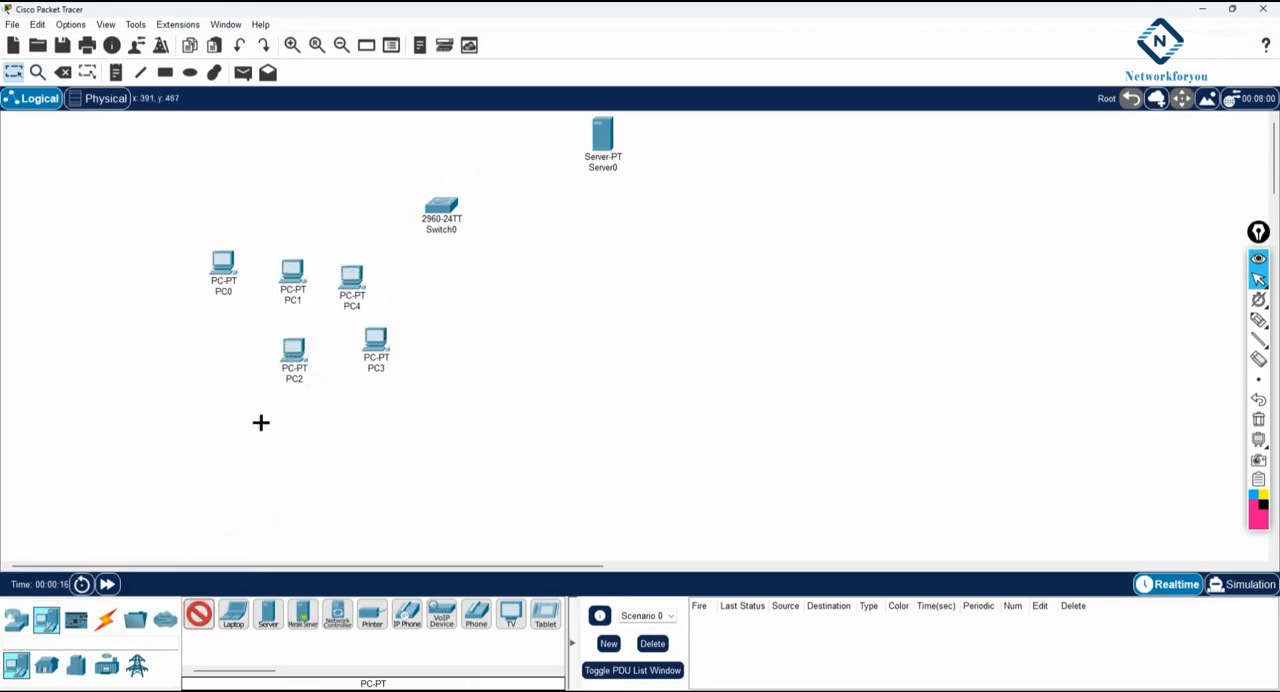
- Connect Switch0 to Server0 with an automatically chosen cable type
{"action": "left_click", "coordinate": [105, 619]}
{"action": "left_click", "coordinate": [198, 613], "text": "ctrl"}
{"action": "left_click", "coordinate": [441, 206]}
{"action": "left_click", "coordinate": [603, 136]}
- Cable all five PCs (PC0 to PC4) to Switch0 using the automatic connection type
{"action": "left_click", "coordinate": [441, 210]}
{"action": "left_click", "coordinate": [354, 280]}
{"action": "left_click", "coordinate": [444, 210]}
{"action": "left_click", "coordinate": [377, 340]}
{"action": "left_click", "coordinate": [441, 208]}
{"action": "left_click", "coordinate": [290, 272]}
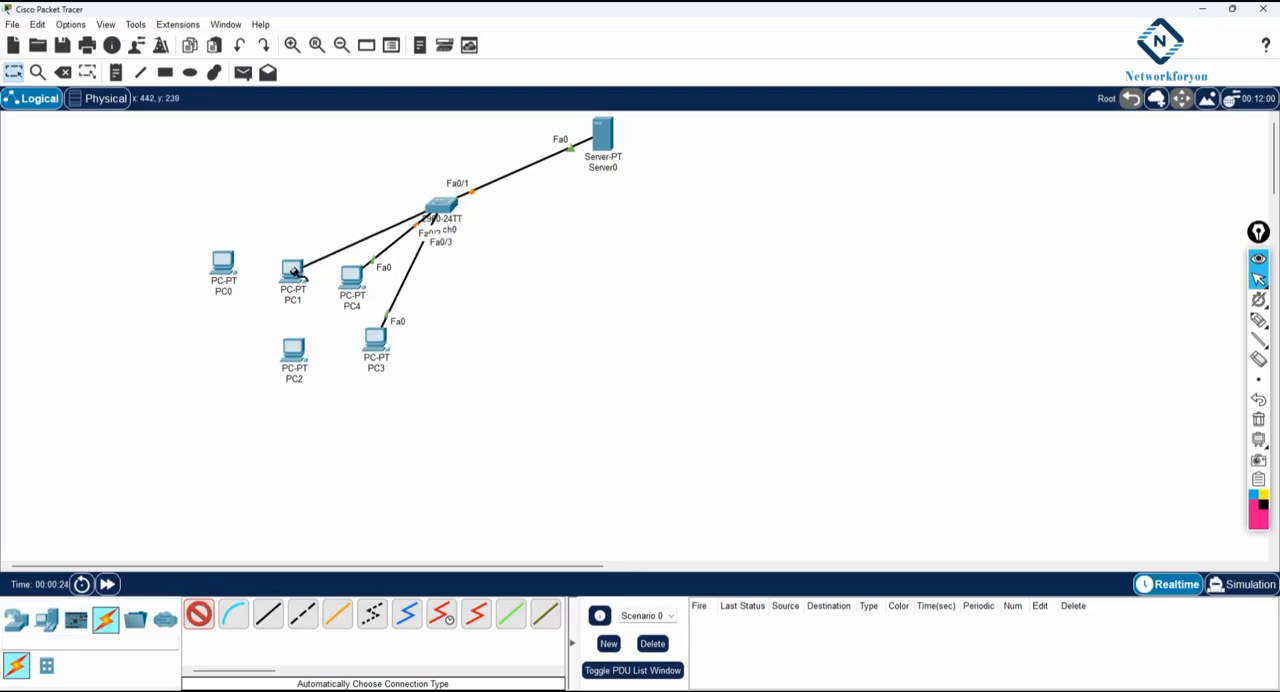
{"action": "left_click", "coordinate": [436, 209]}
{"action": "left_click", "coordinate": [207, 256]}
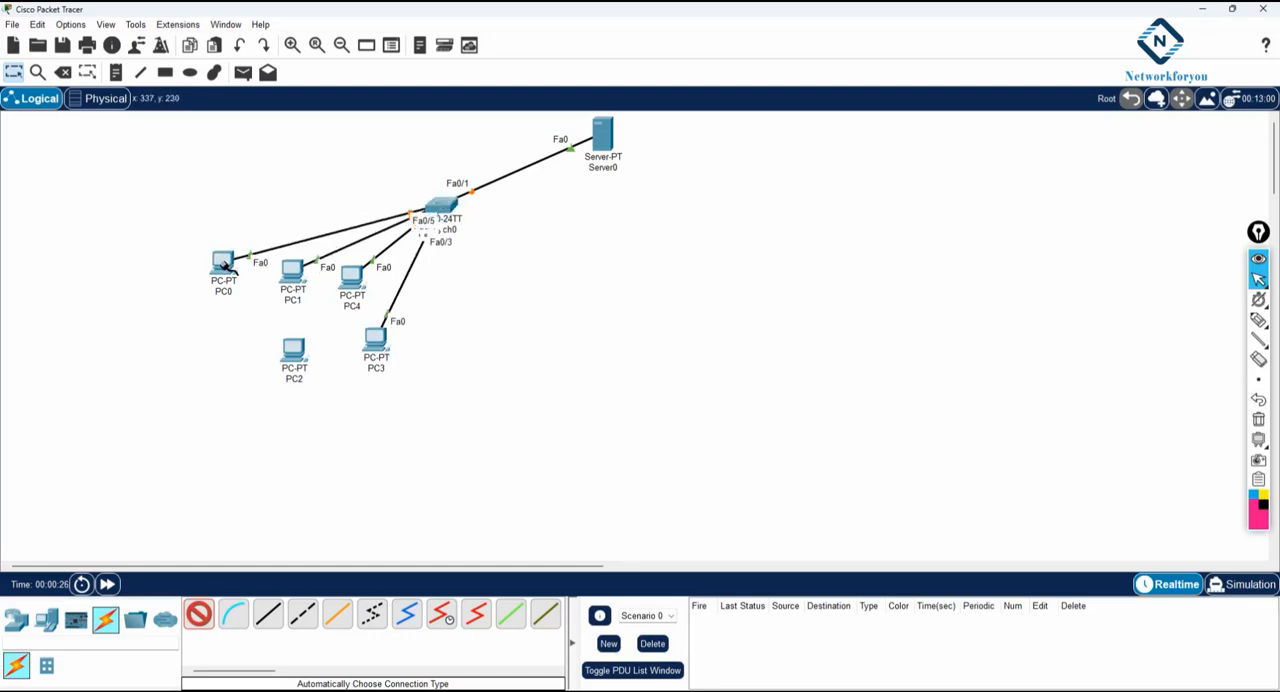
{"action": "left_click", "coordinate": [290, 350]}
{"action": "left_click", "coordinate": [442, 207]}
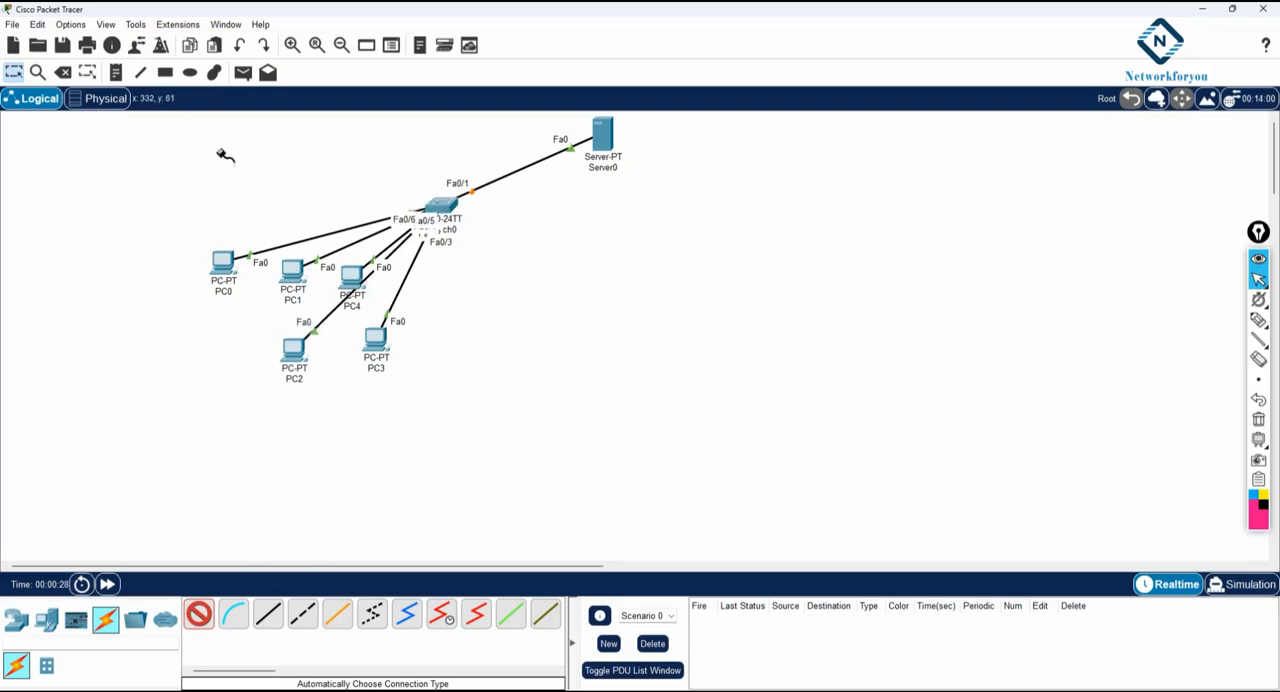
- Add the text note 192.168.1.1/24 to the workspace just below the server
{"action": "left_click", "coordinate": [15, 74]}
{"action": "left_click", "coordinate": [116, 73]}
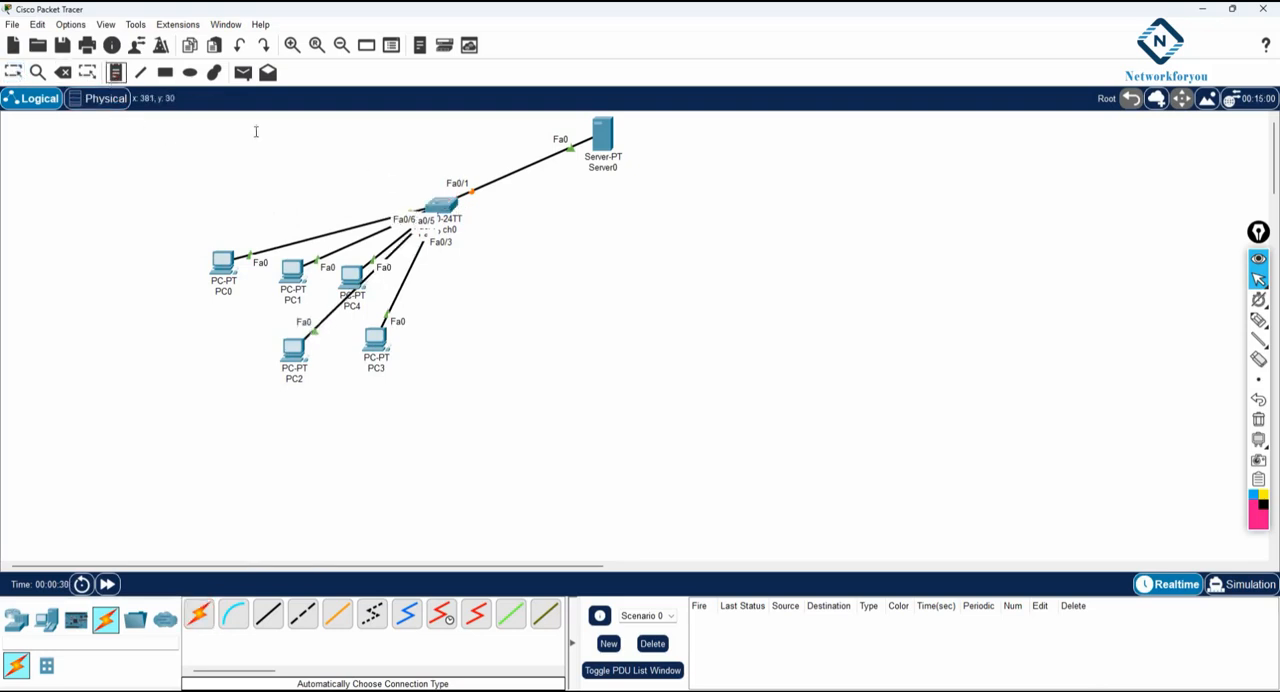
{"action": "left_click", "coordinate": [596, 185]}
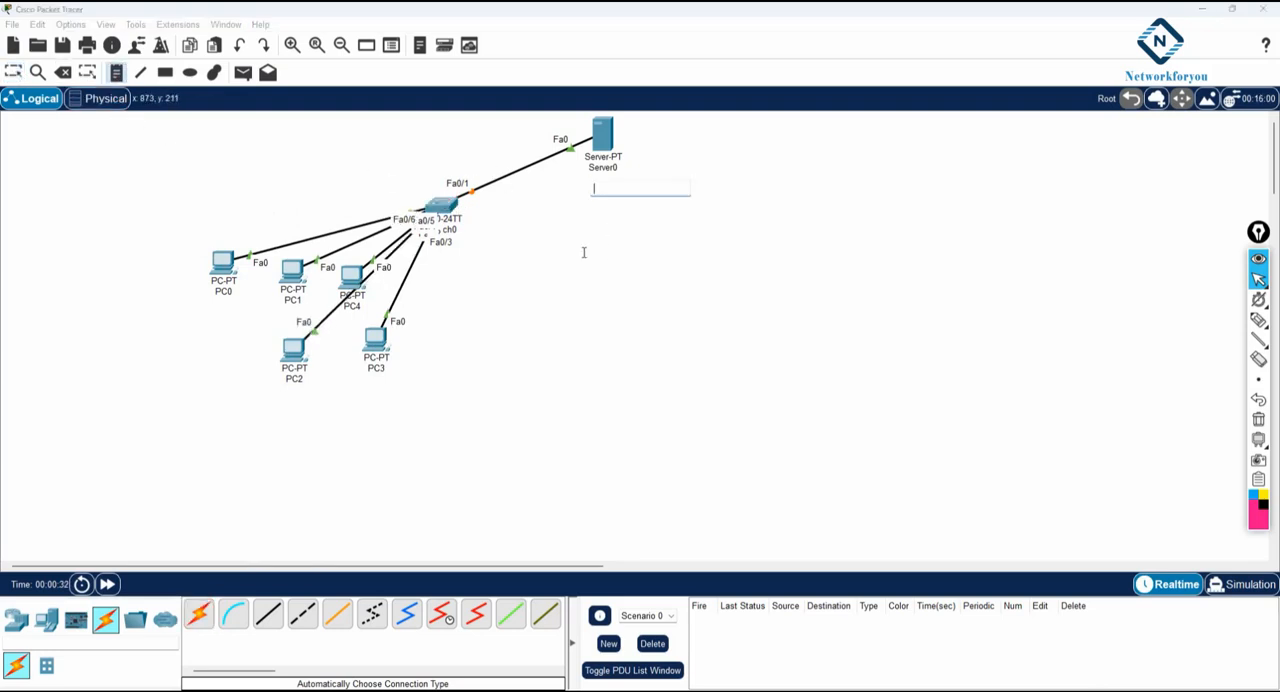
{"action": "type", "text": "192.168.1.1/24"}
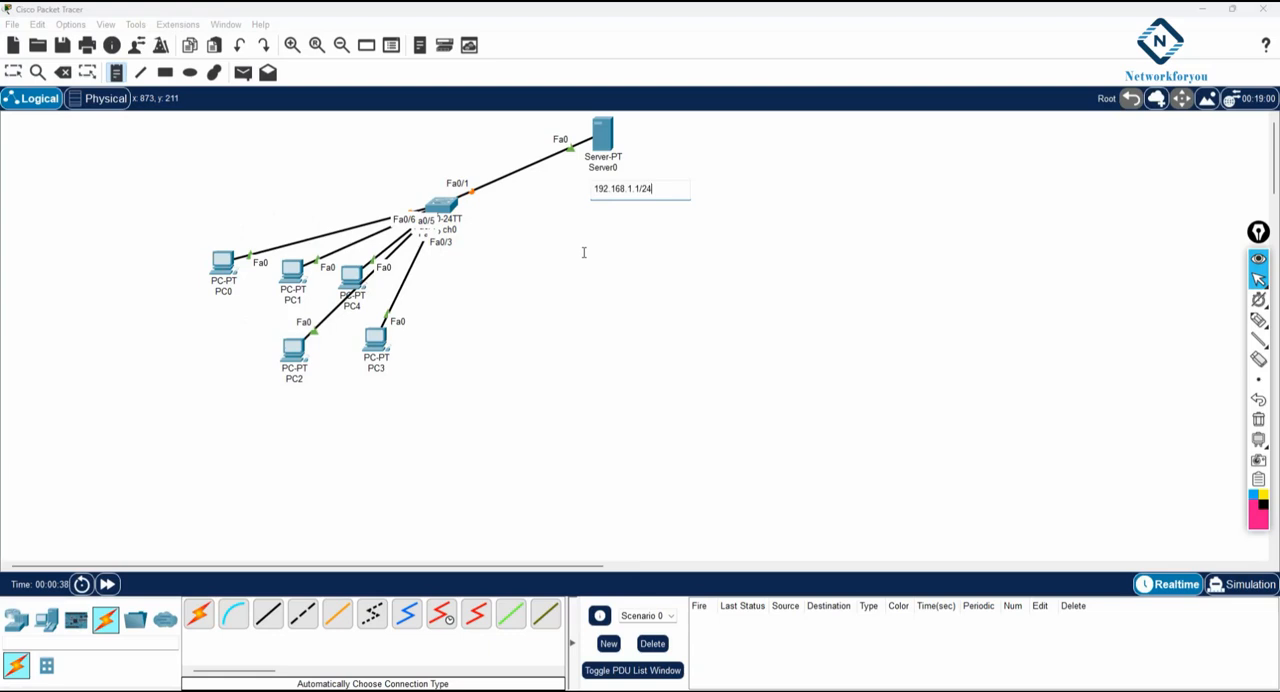
{"action": "key", "text": "Escape"}
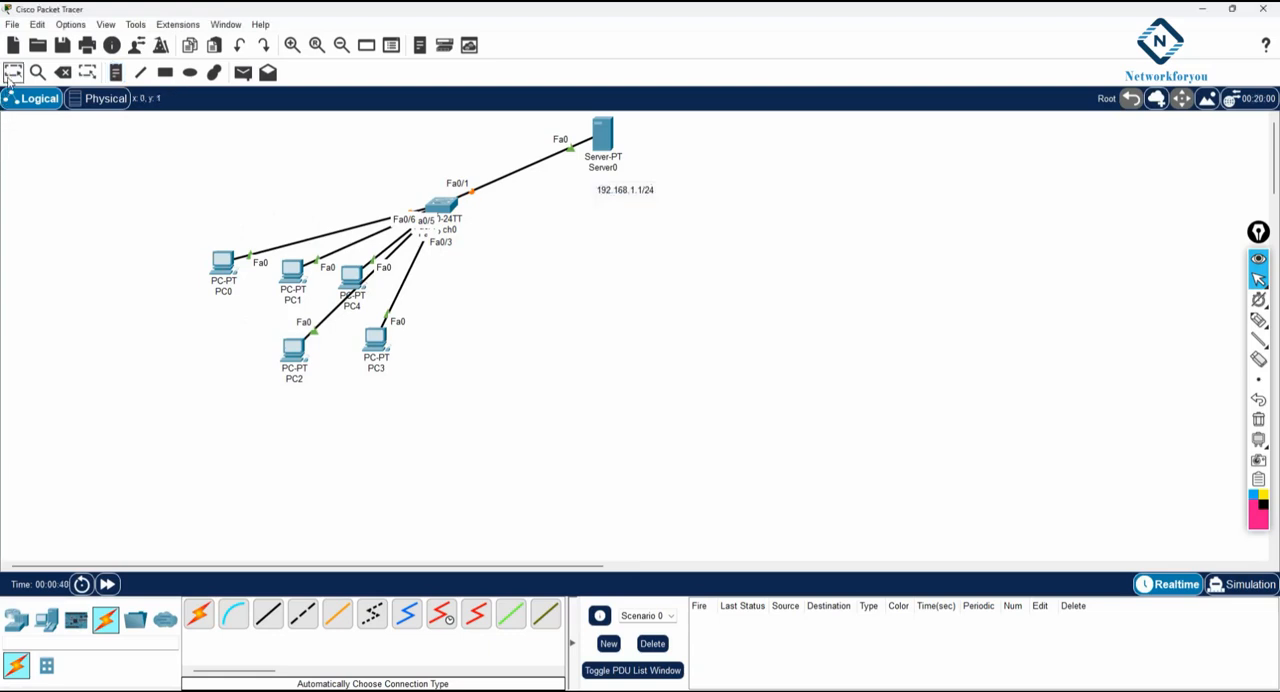
- Rename Server0 as DHCP-Server
{"action": "left_click", "coordinate": [603, 167]}
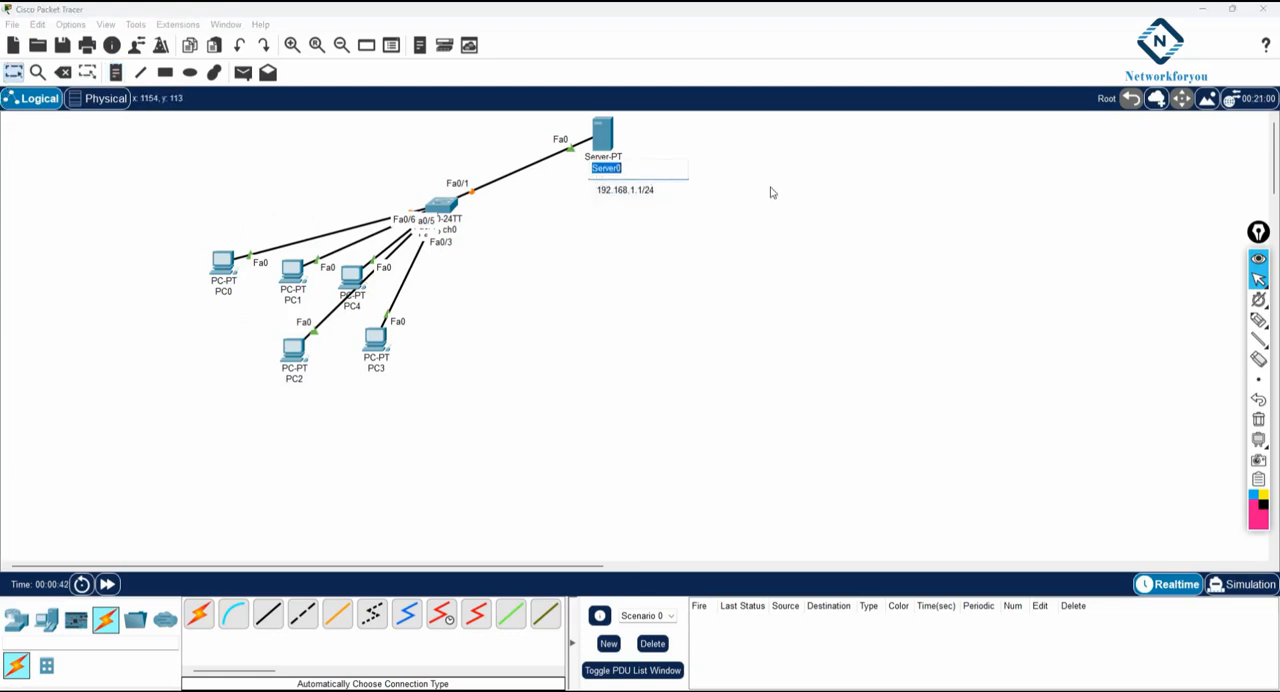
{"action": "type", "text": "DHCP-"}
{"action": "key", "text": "Return"}
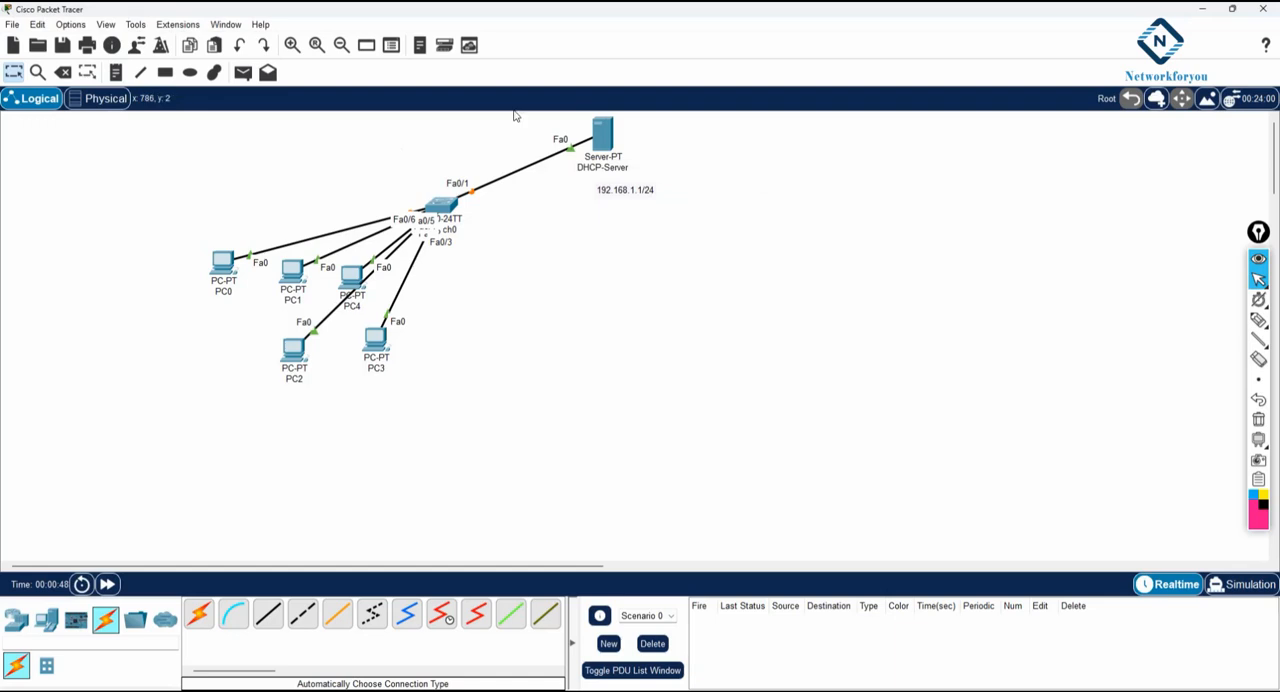
- Give DHCP-Server the static IPv4 address 192.168.1.1 with subnet mask 255.255.255.0
{"action": "left_click", "coordinate": [606, 136]}
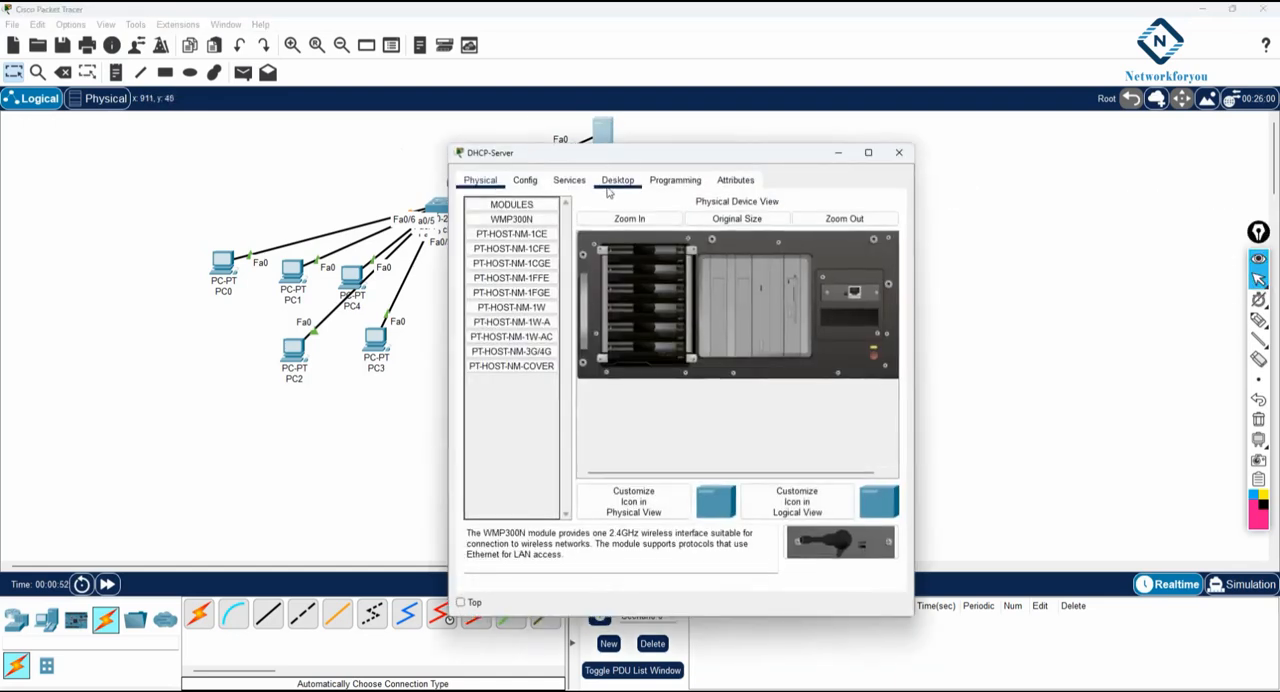
{"action": "left_click", "coordinate": [612, 182]}
{"action": "left_click", "coordinate": [520, 232]}
{"action": "left_click_drag", "start_coordinate": [917, 230], "coordinate": [1097, 230]}
{"action": "left_click_drag", "start_coordinate": [808, 157], "coordinate": [939, 126]}
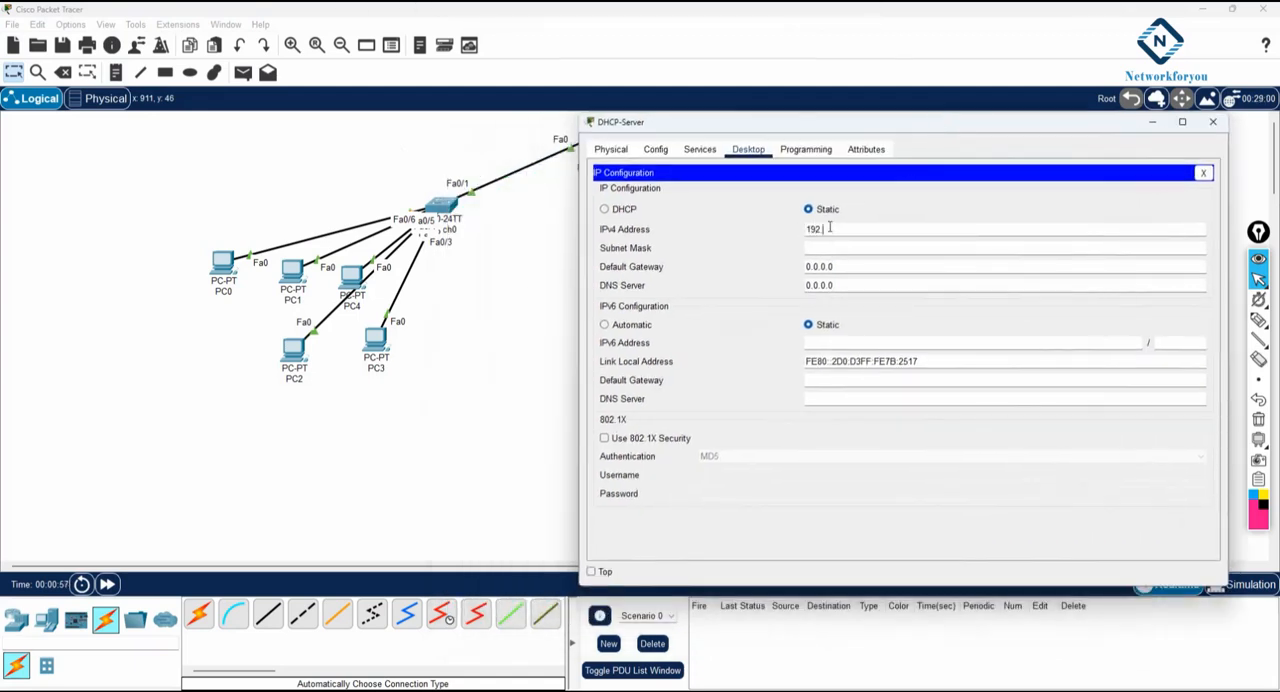
{"action": "key", "text": "Tab"}
{"action": "key", "text": "Tab"}
- Set the server's IPv4 default gateway to 192.168.1.2 and its DNS server to 192.168.1.1
{"action": "type", "text": "1"}
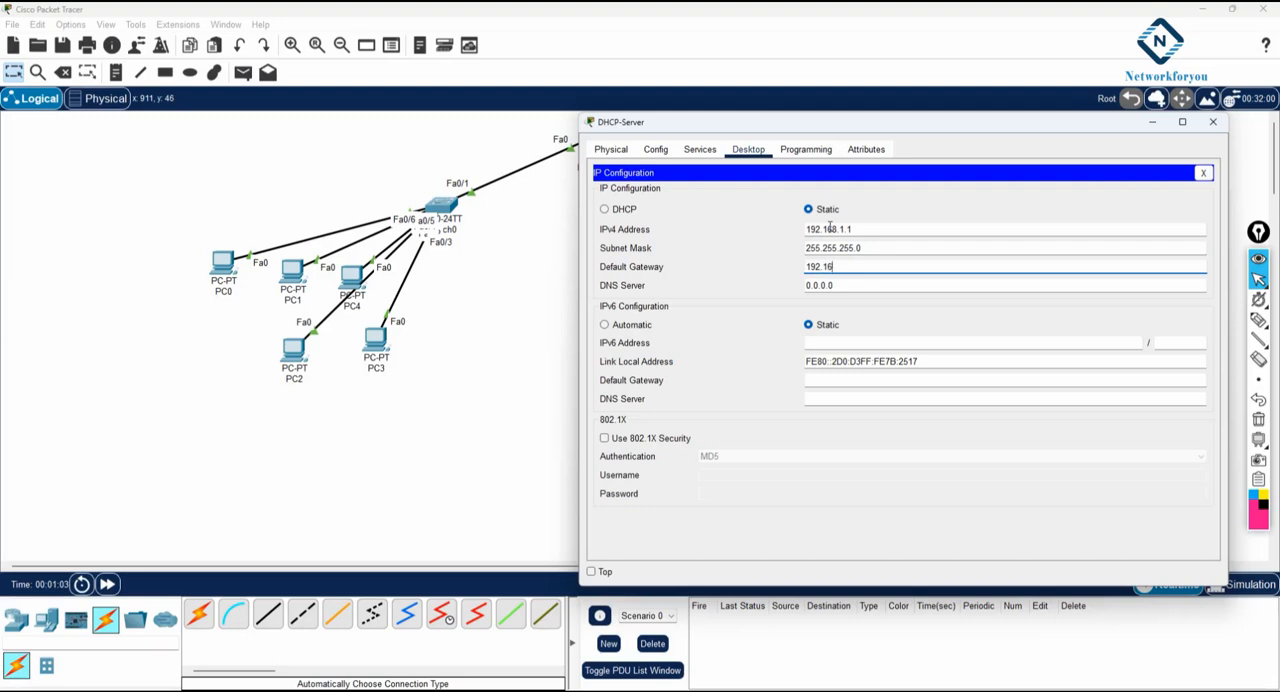
{"action": "type", "text": "92.168.1.2"}
{"action": "key", "text": "Tab"}
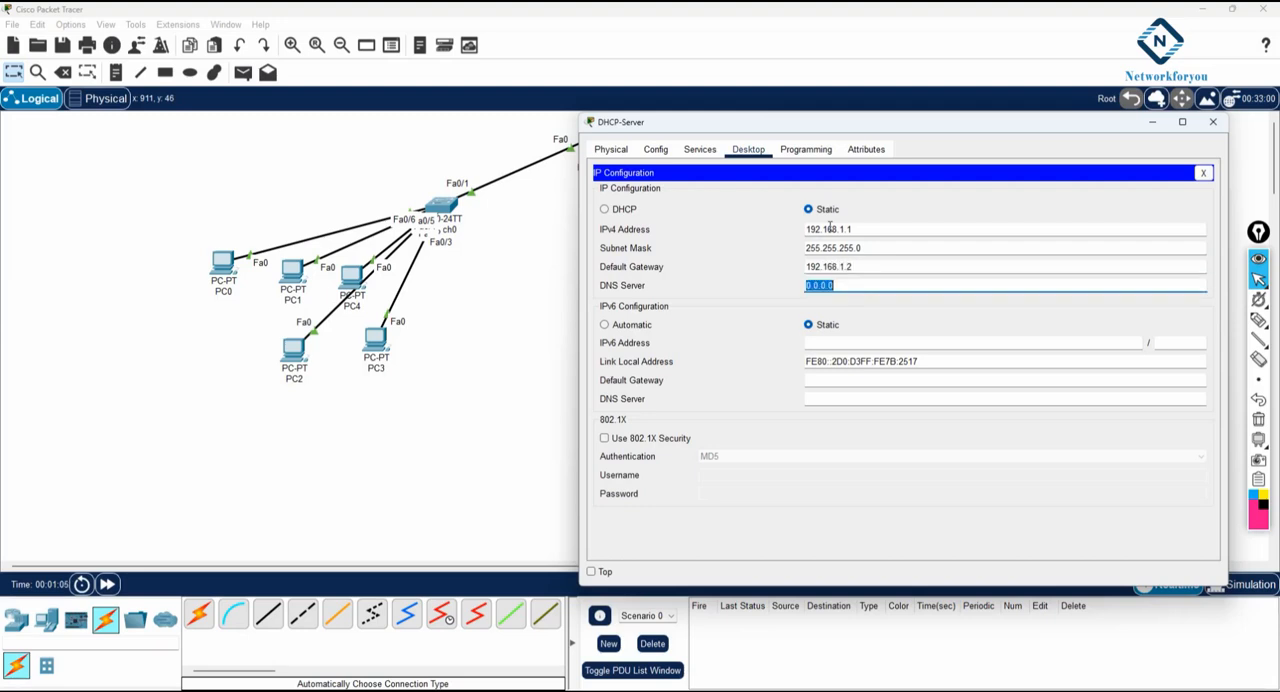
{"action": "type", "text": "192.168.1.1"}
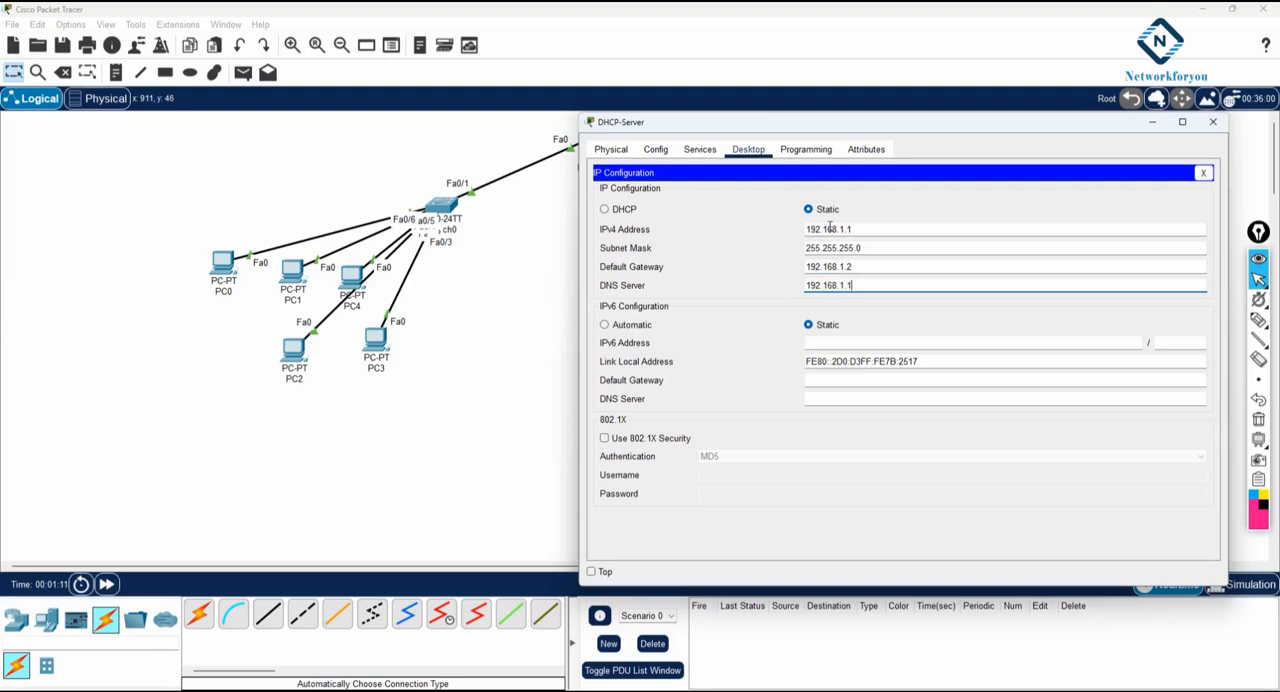
{"action": "double_click", "coordinate": [832, 228]}
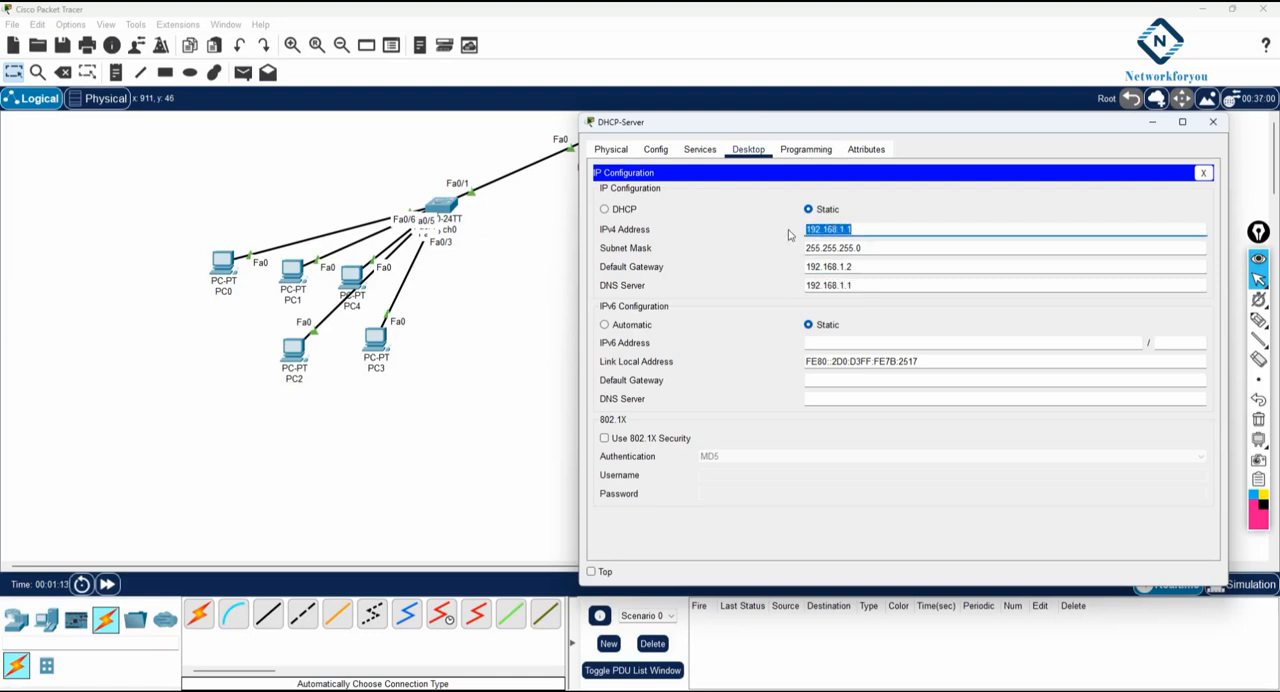
{"action": "double_click", "coordinate": [858, 286]}
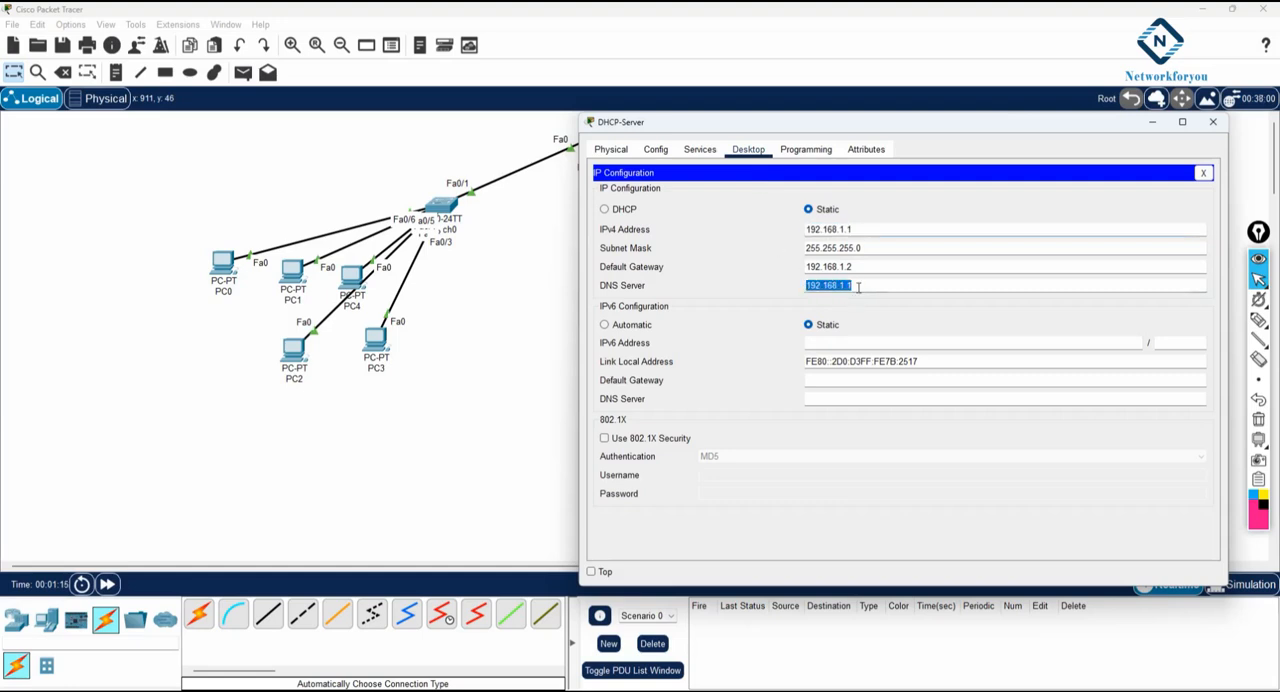
{"action": "double_click", "coordinate": [856, 229]}
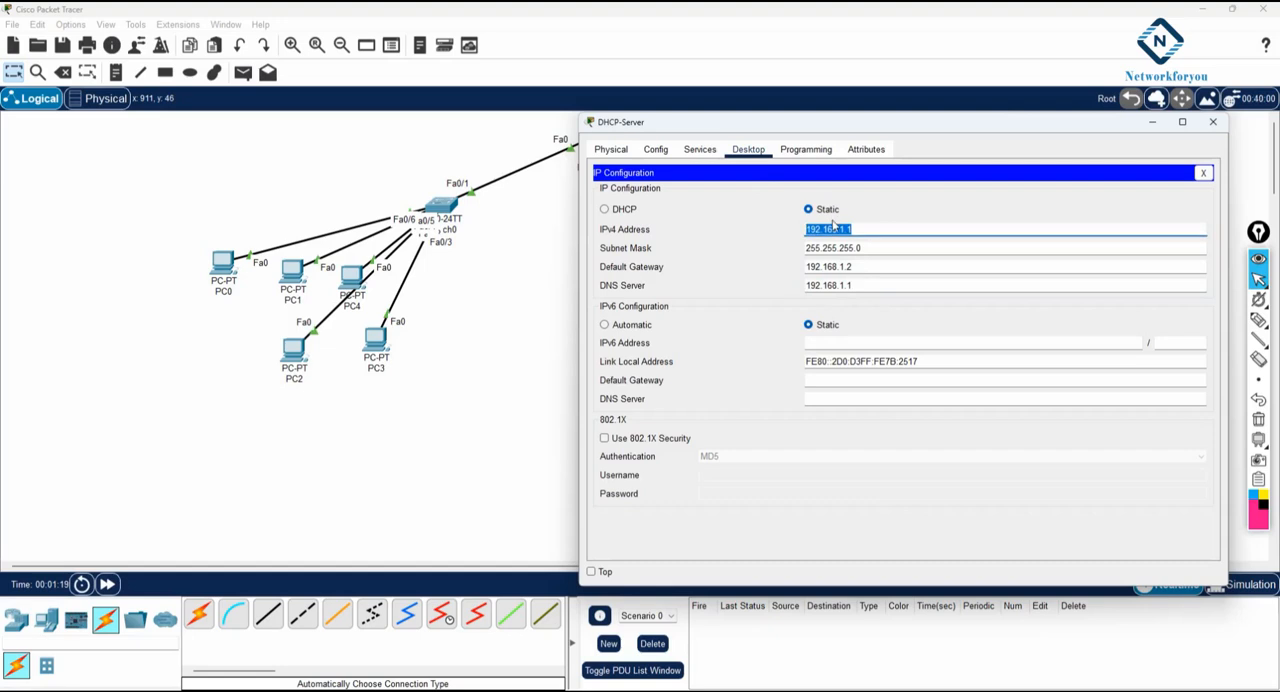
{"action": "left_click_drag", "start_coordinate": [626, 128], "coordinate": [624, 133]}
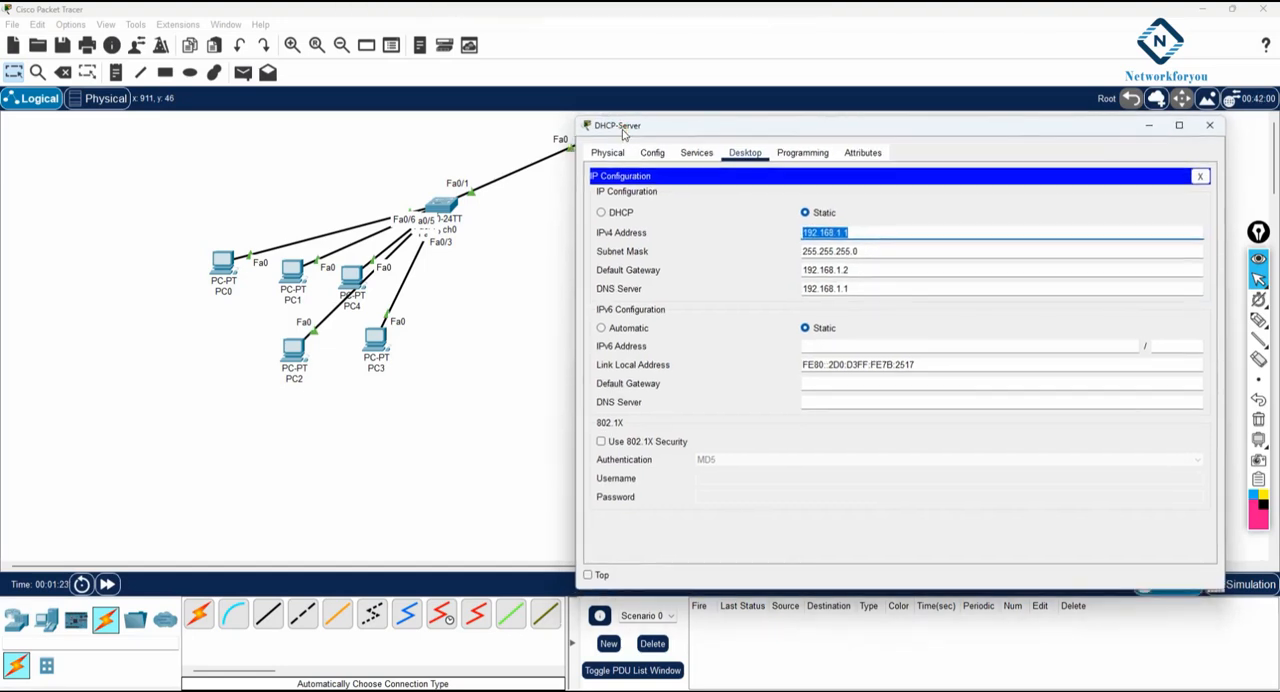
{"action": "left_click_drag", "start_coordinate": [871, 289], "coordinate": [801, 270]}
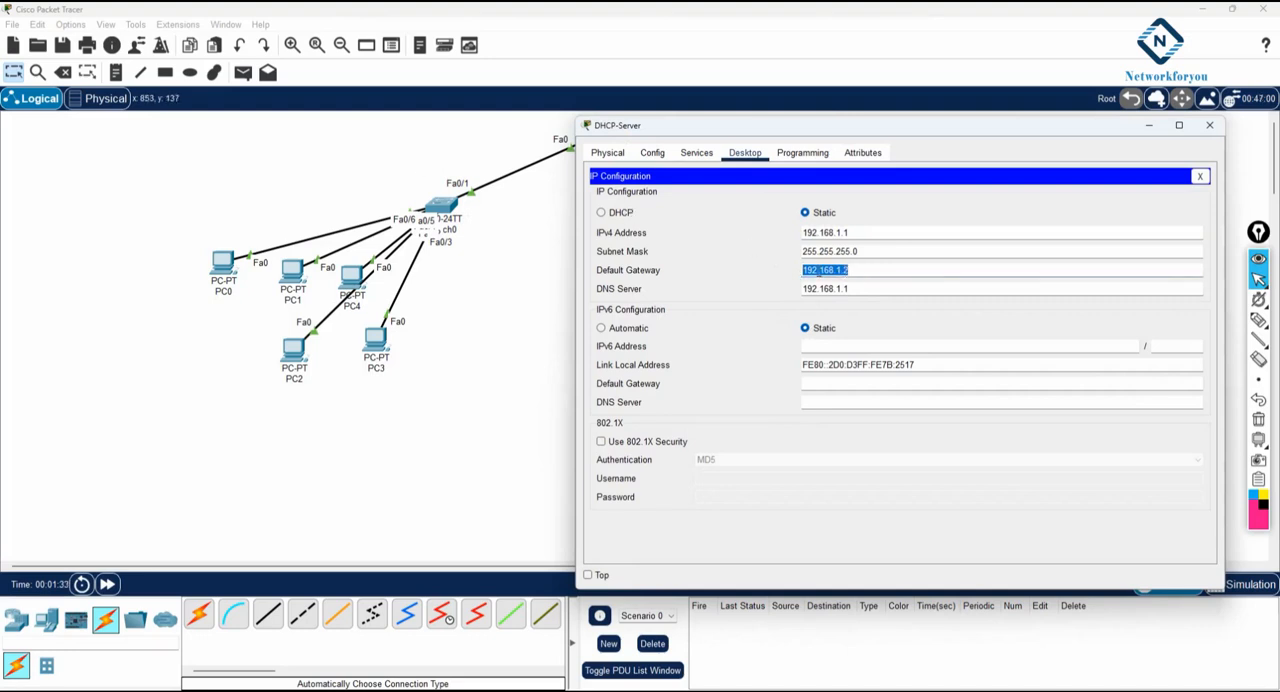
- Turn on the DHCP service on DHCP-Server
{"action": "left_click", "coordinate": [695, 155]}
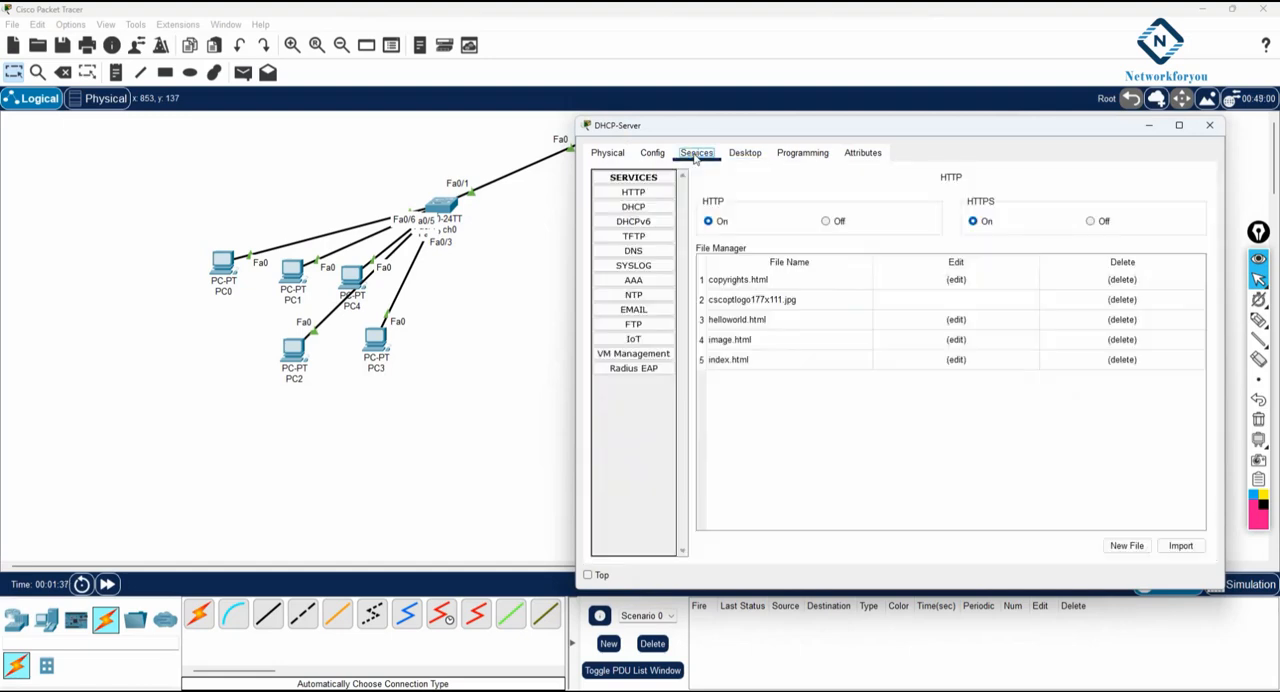
{"action": "left_click", "coordinate": [633, 206]}
{"action": "left_click_drag", "start_coordinate": [769, 125], "coordinate": [709, 207]}
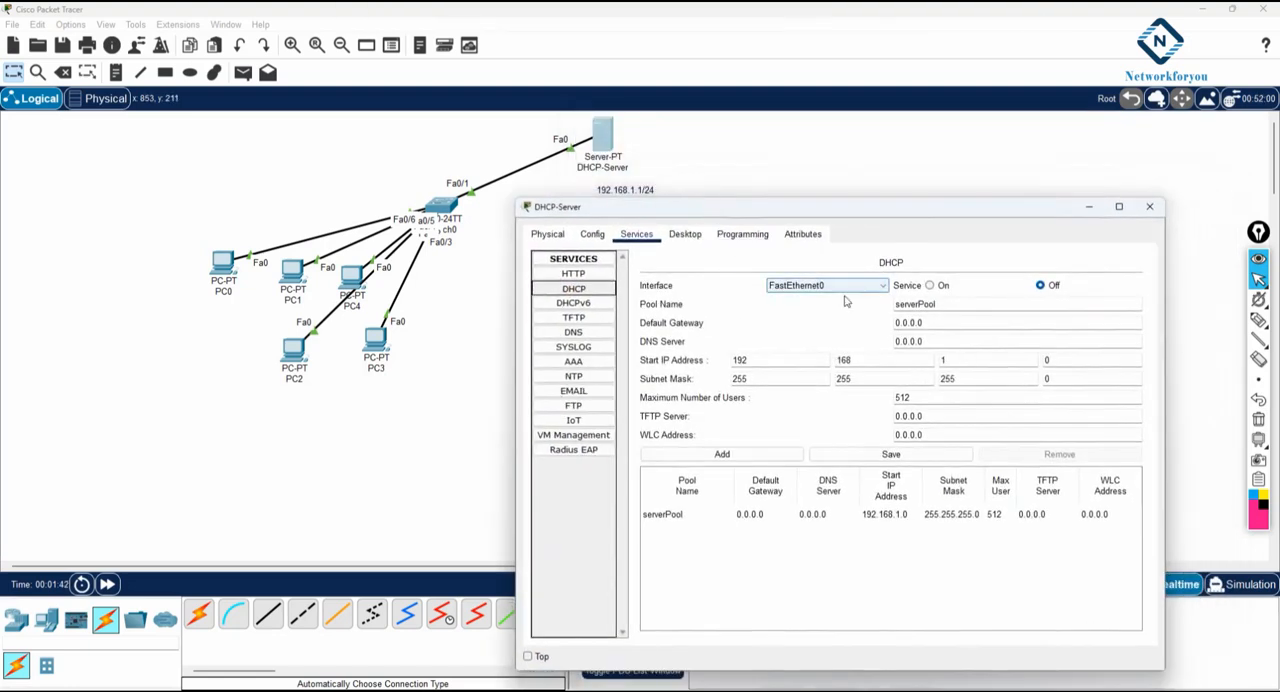
{"action": "left_click", "coordinate": [930, 285]}
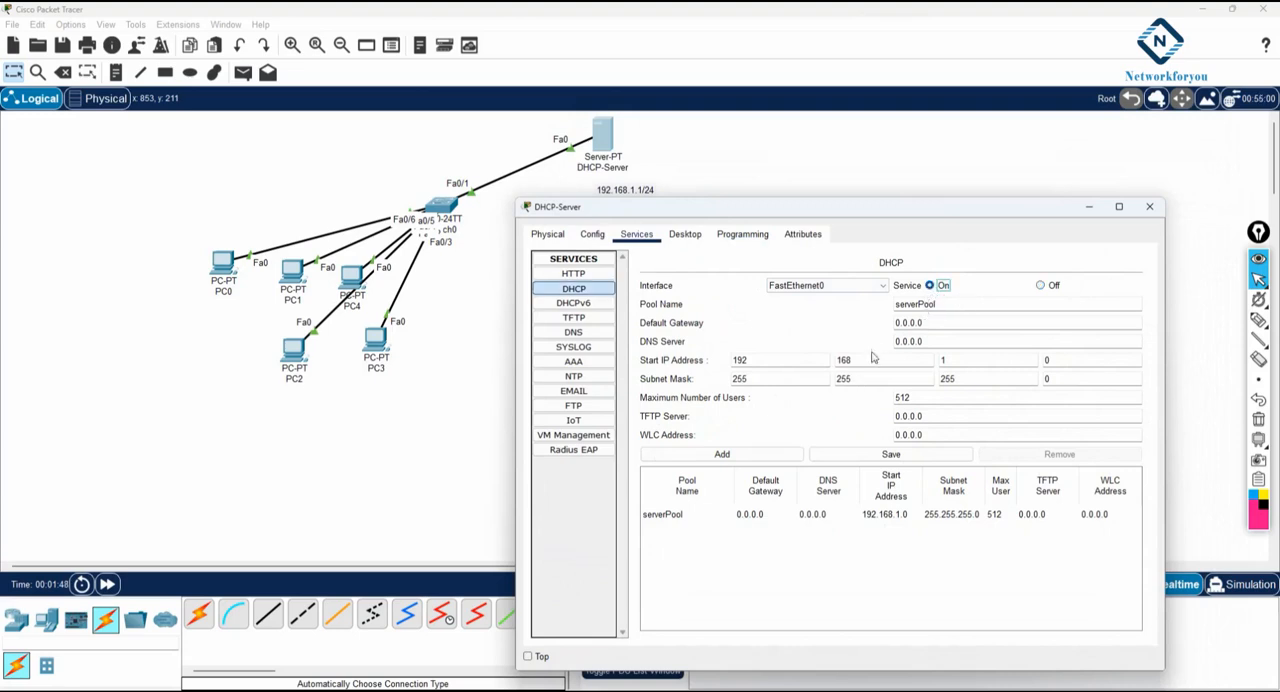
- Copy the default gateway 192.168.1.2 from the server's IP configuration into the DHCP pool's default gateway
{"action": "left_click_drag", "start_coordinate": [929, 322], "coordinate": [846, 330]}
{"action": "left_click_drag", "start_coordinate": [943, 322], "coordinate": [857, 313]}
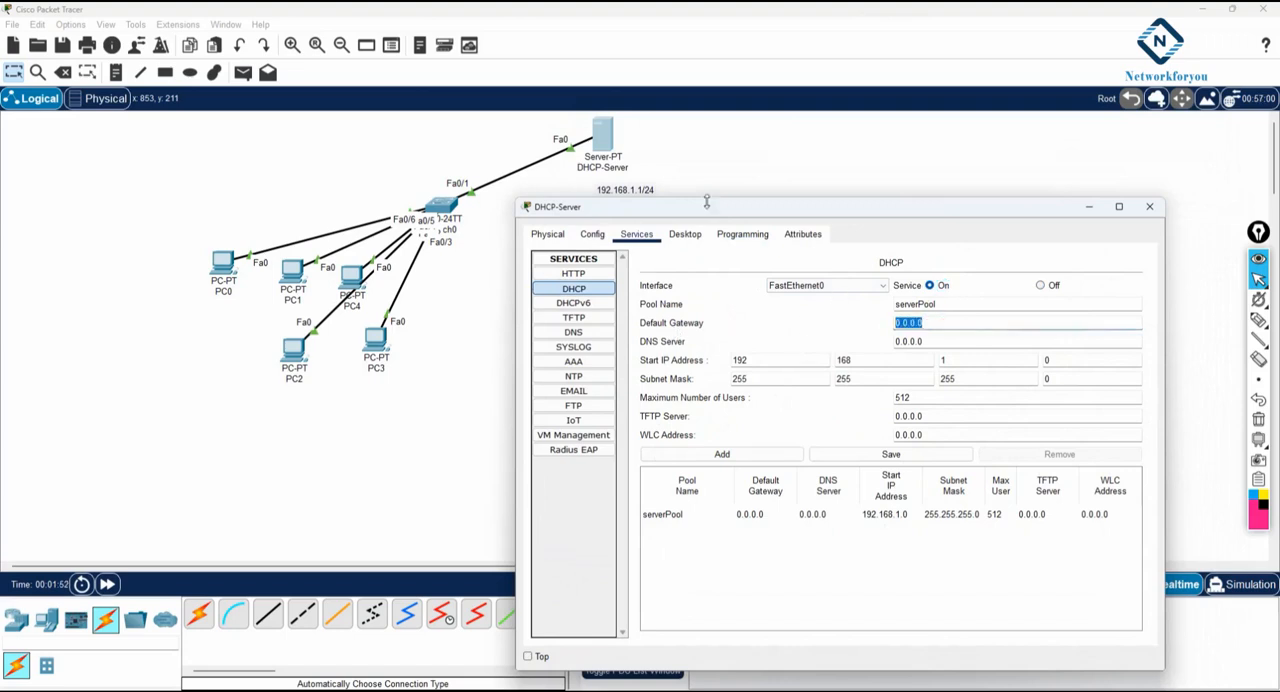
{"action": "left_click", "coordinate": [685, 234]}
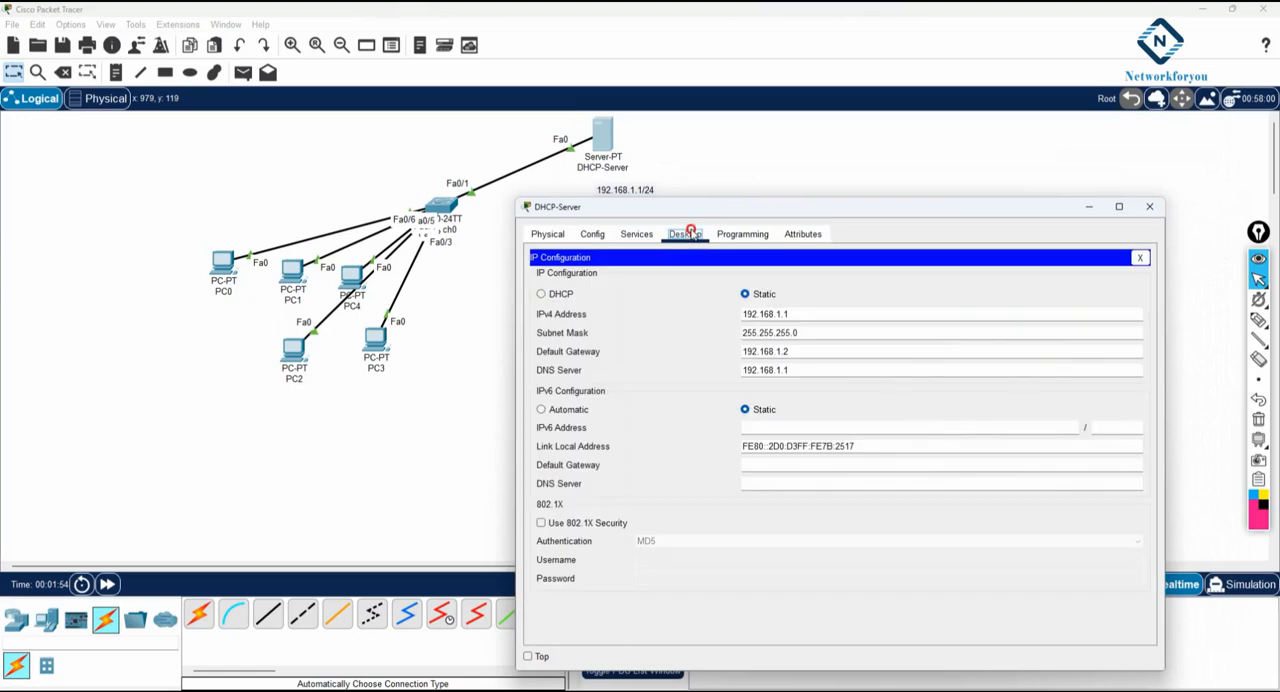
{"action": "left_click_drag", "start_coordinate": [802, 358], "coordinate": [709, 354]}
{"action": "right_click", "coordinate": [762, 355]}
{"action": "left_click", "coordinate": [795, 412]}
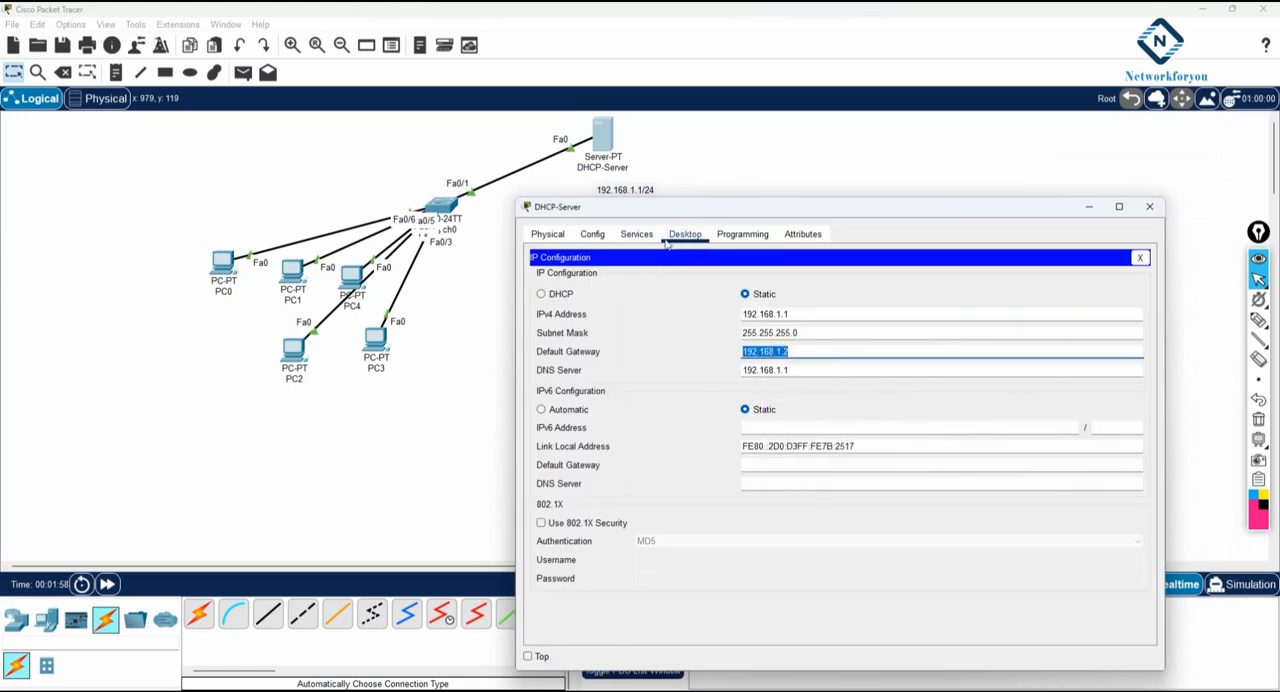
{"action": "left_click", "coordinate": [640, 234]}
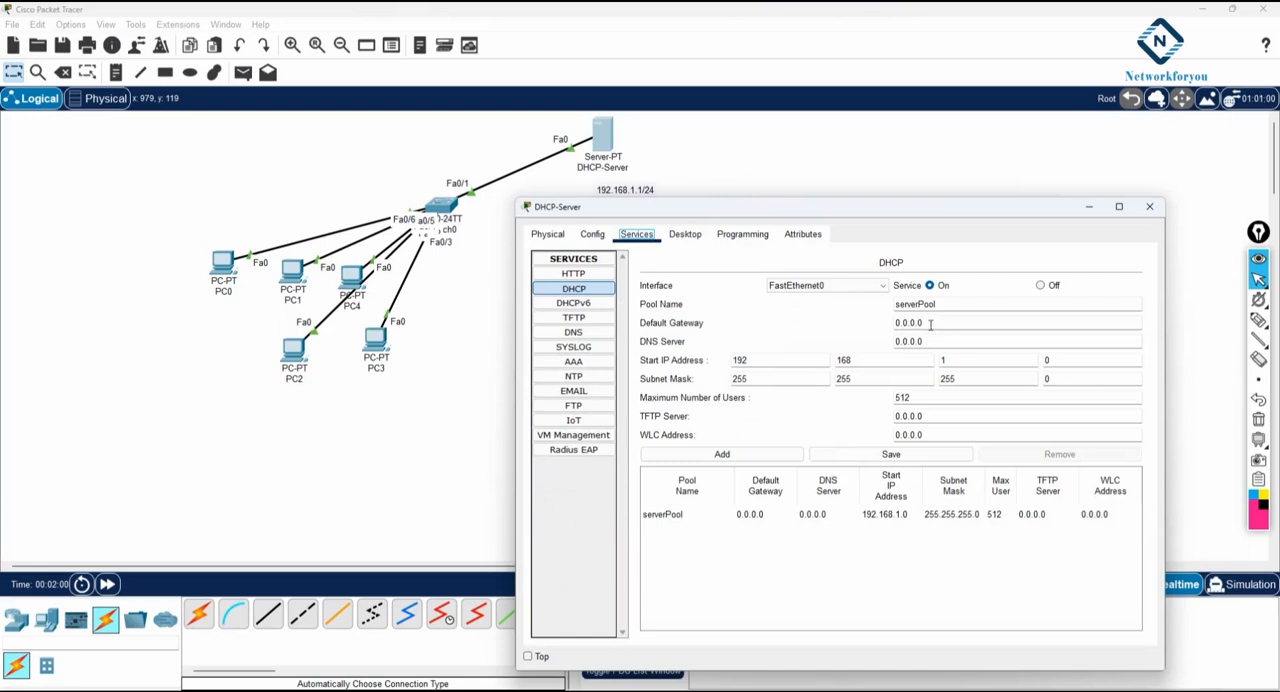
{"action": "left_click_drag", "start_coordinate": [930, 324], "coordinate": [873, 328]}
{"action": "key", "text": "ctrl+v"}
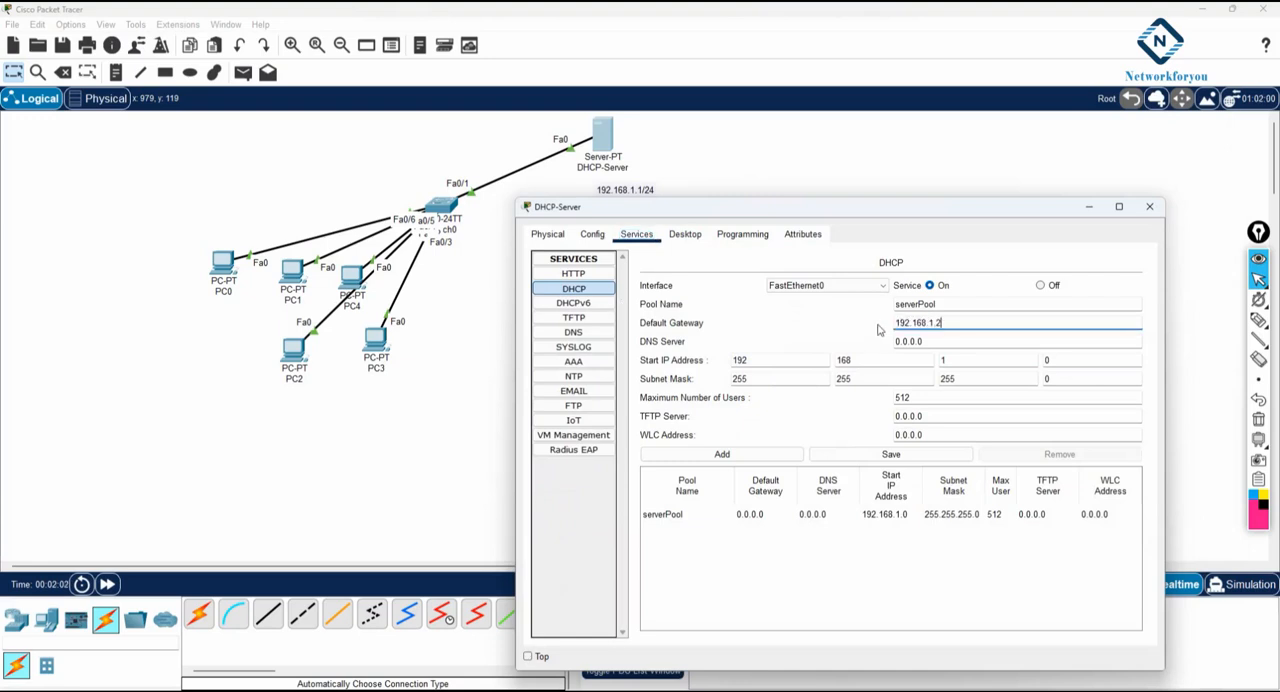
- Set the DHCP pool's DNS server to 192.168.1.1 and its start IP address to 192.168.1.10
{"action": "key", "text": "Tab"}
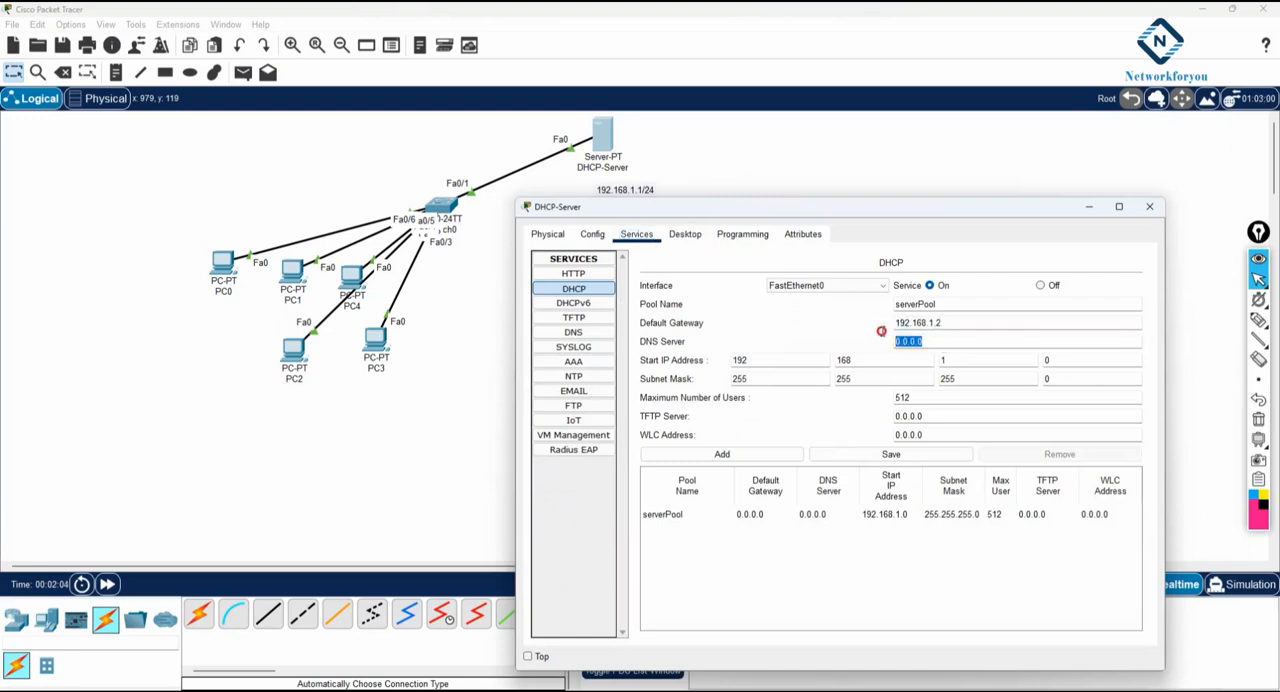
{"action": "key", "text": "ctrl+v"}
{"action": "left_click", "coordinate": [1048, 360]}
{"action": "left_click_drag", "start_coordinate": [1048, 360], "coordinate": [1040, 361]}
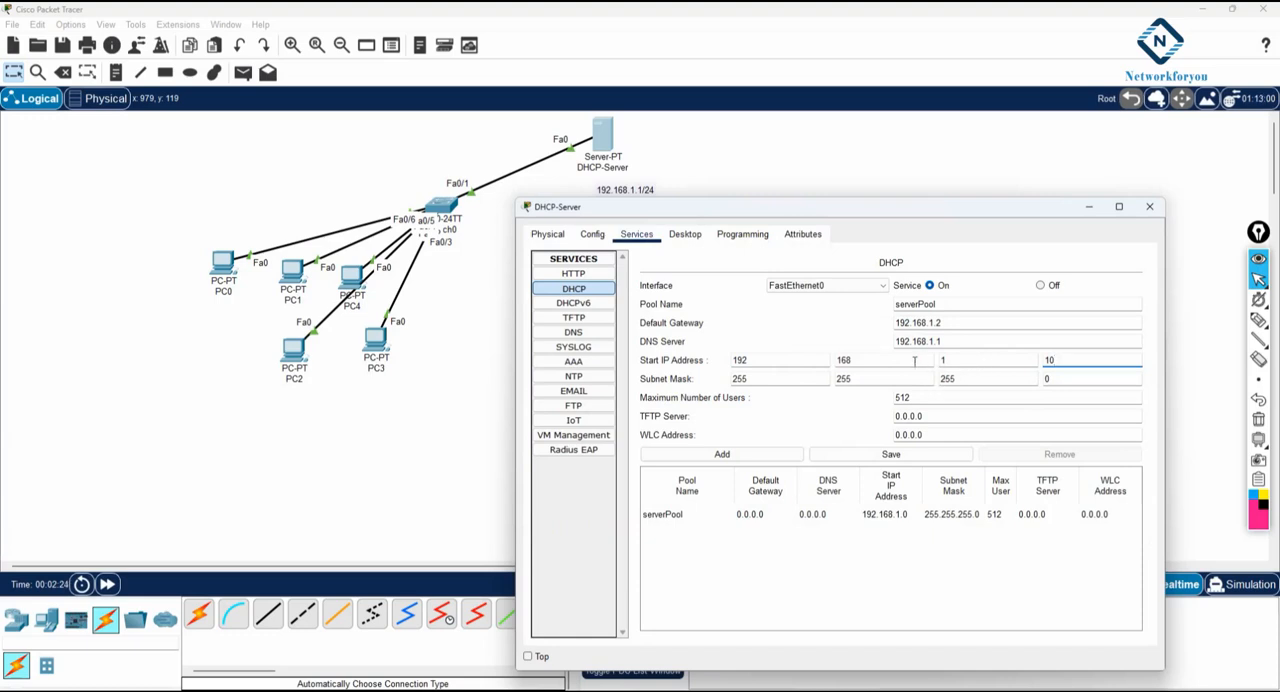
{"action": "left_click_drag", "start_coordinate": [969, 329], "coordinate": [695, 328]}
{"action": "left_click_drag", "start_coordinate": [950, 342], "coordinate": [853, 347]}
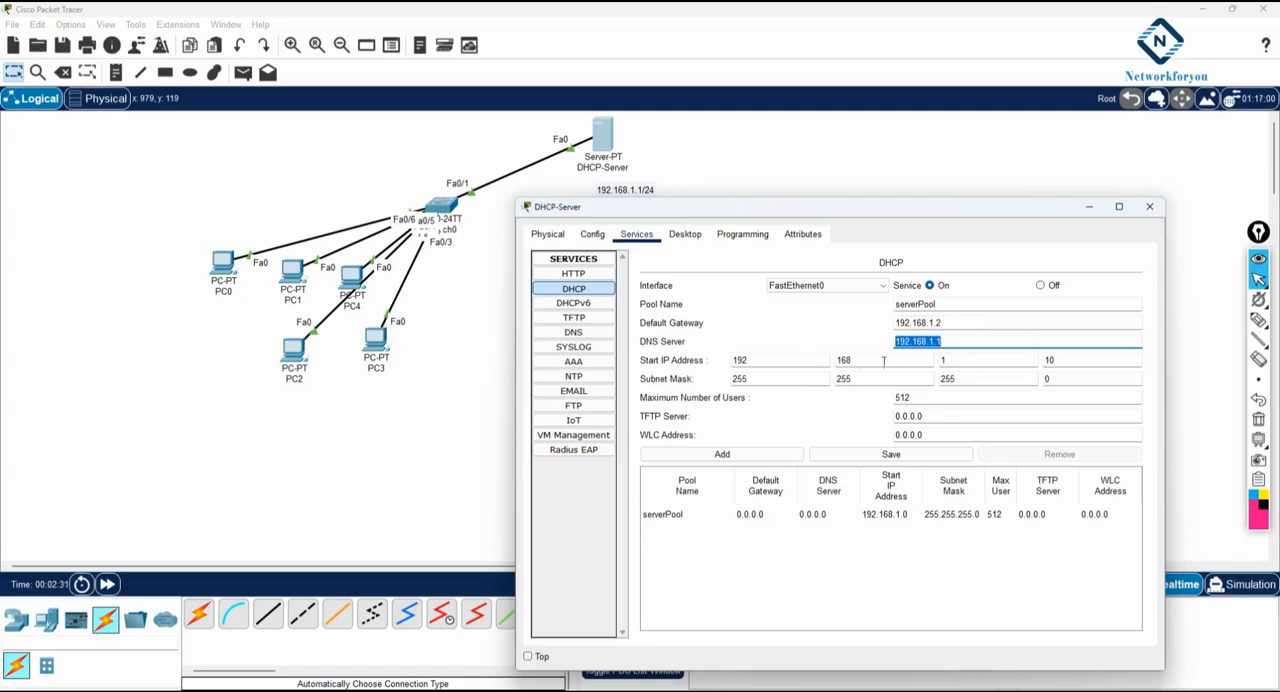
{"action": "double_click", "coordinate": [1070, 362]}
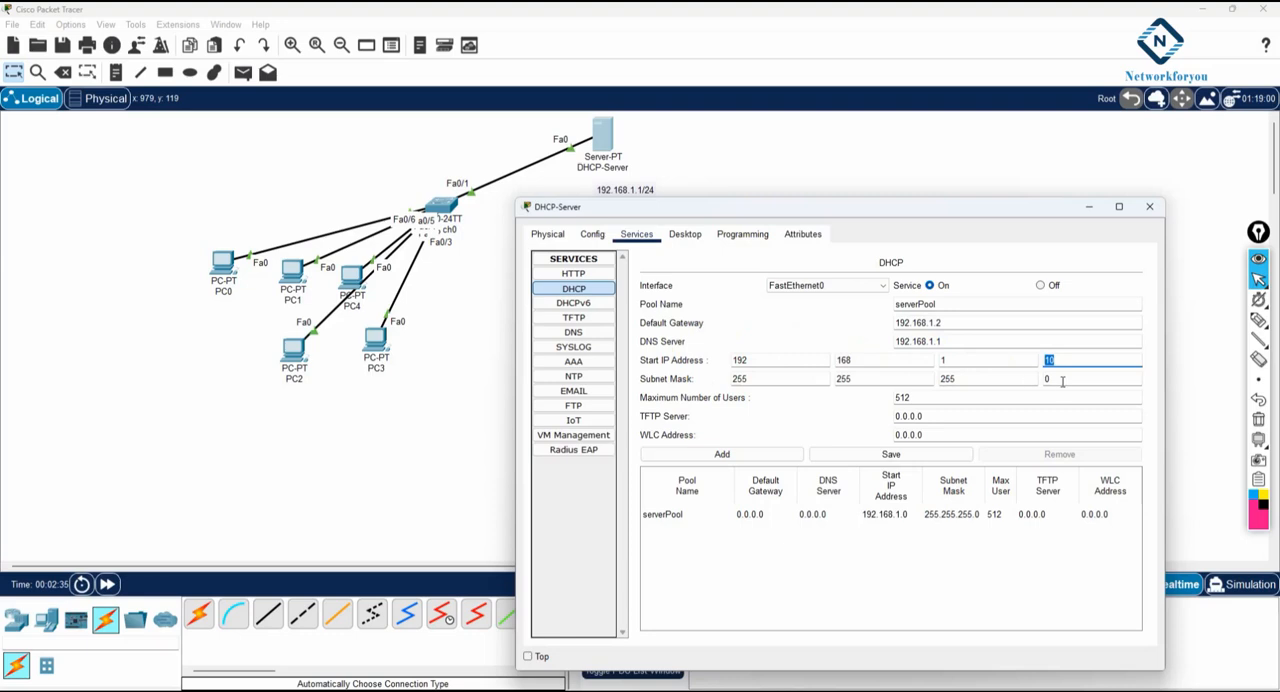
- Set the DHCP pool's maximum number of users to 100
{"action": "double_click", "coordinate": [917, 397]}
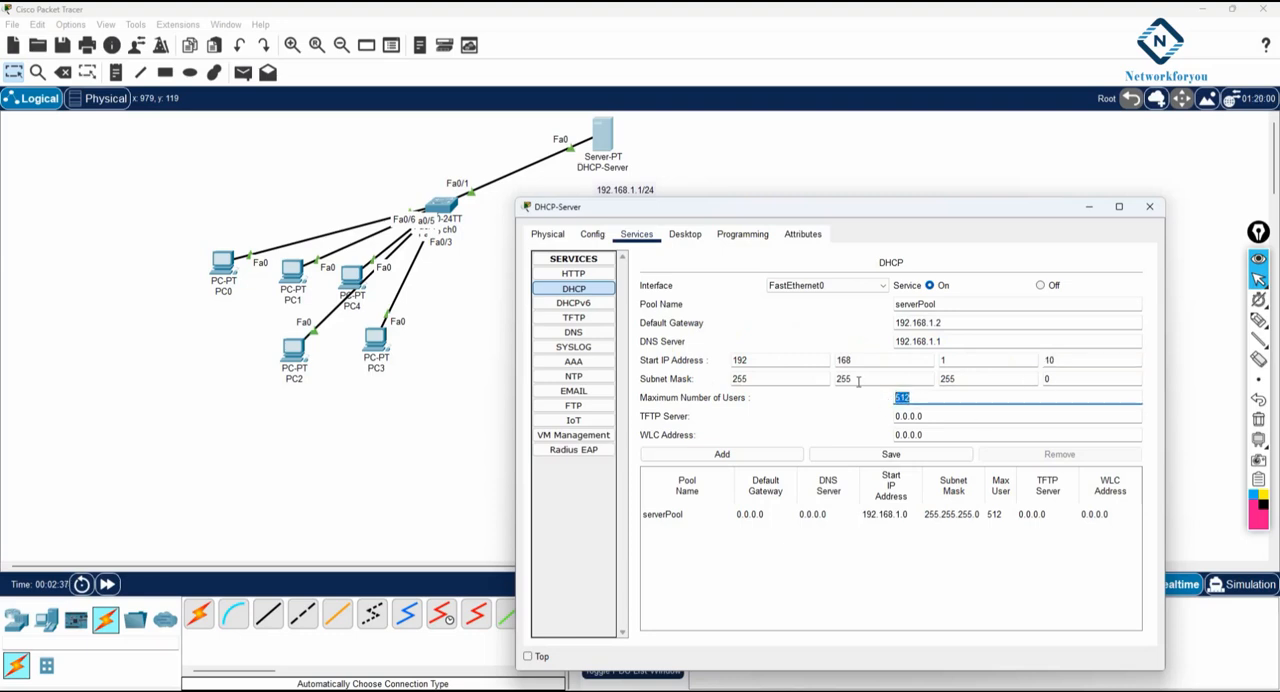
{"action": "type", "text": "100"}
{"action": "left_click", "coordinate": [842, 416]}
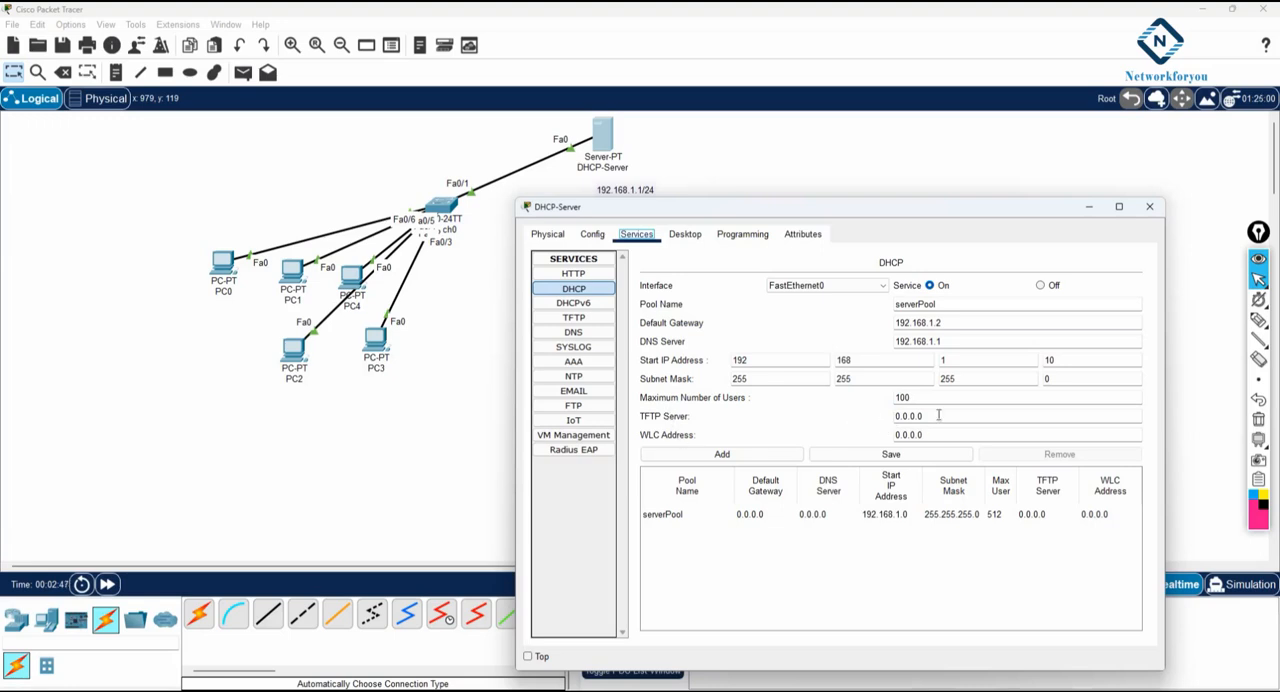
{"action": "left_click_drag", "start_coordinate": [936, 416], "coordinate": [868, 421]}
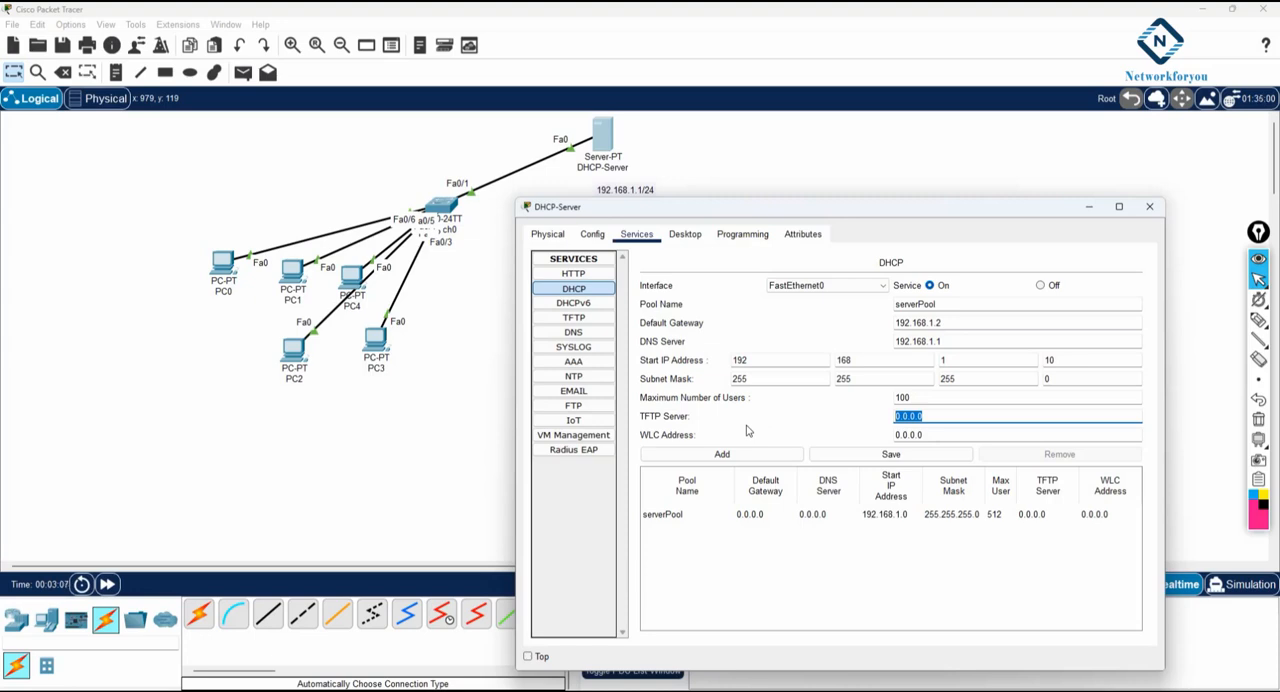
- Save the serverPool DHCP settings and close the DHCP-Server configuration
{"action": "left_click", "coordinate": [918, 457]}
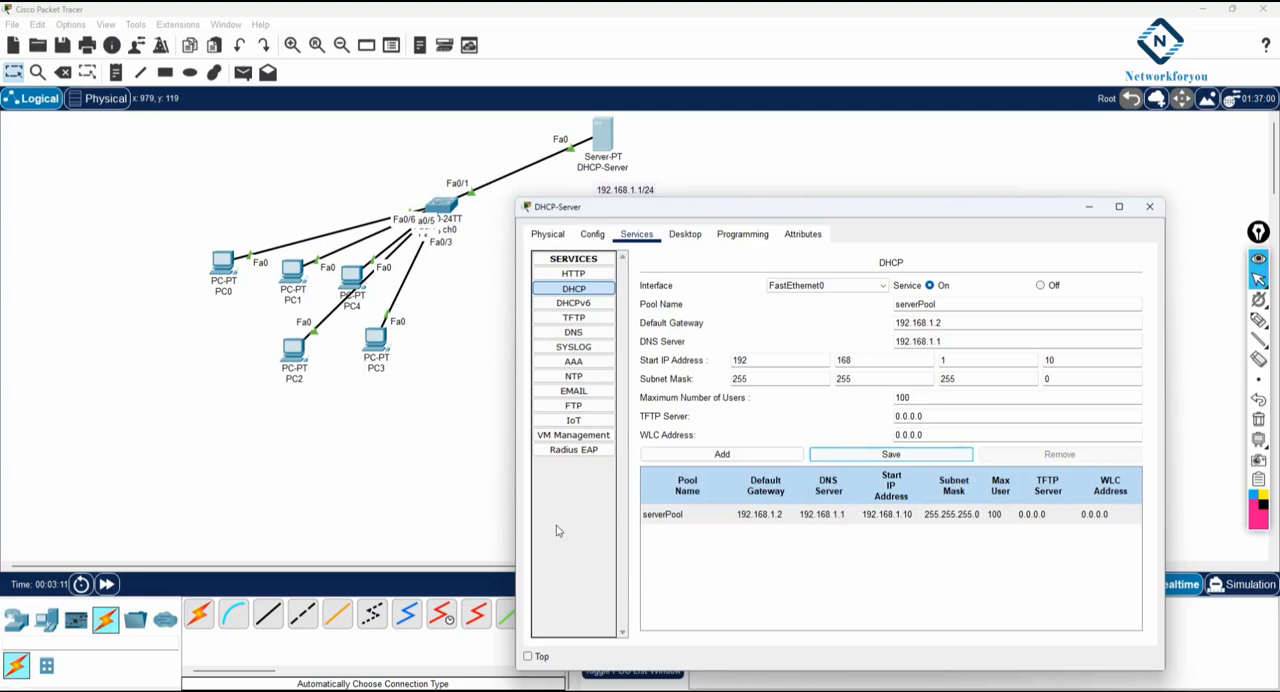
{"action": "left_click_drag", "start_coordinate": [516, 480], "coordinate": [252, 525]}
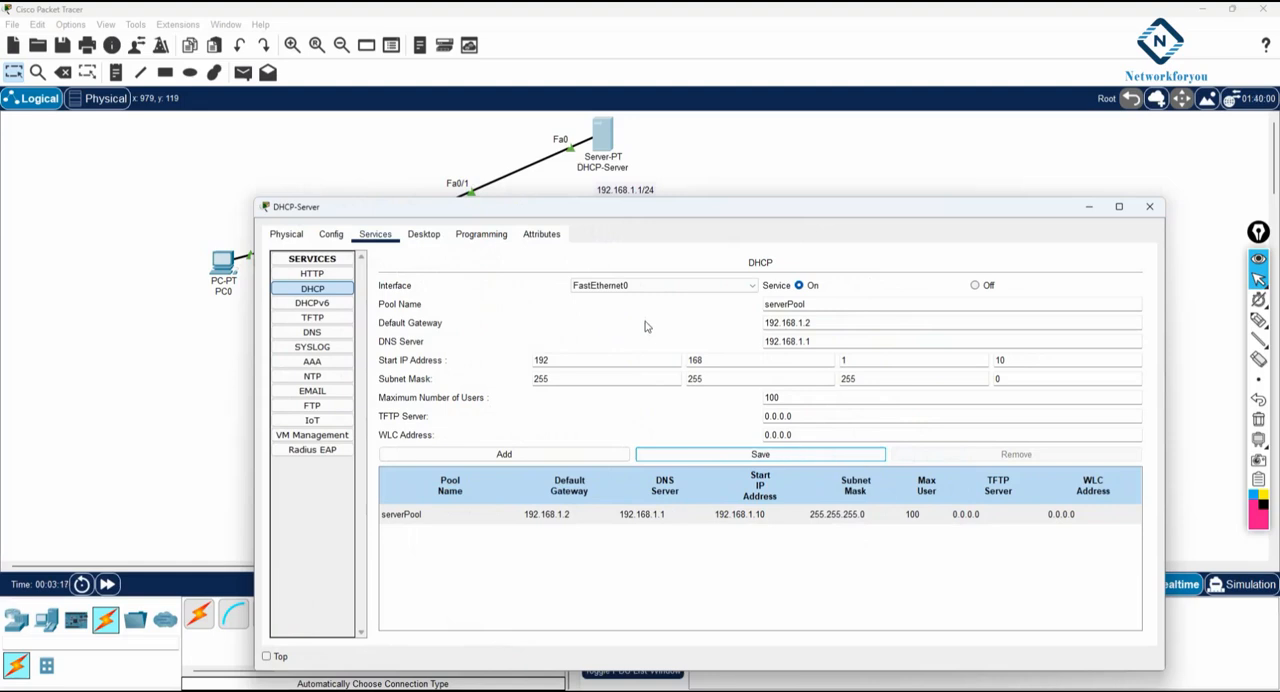
{"action": "left_click", "coordinate": [1149, 206]}
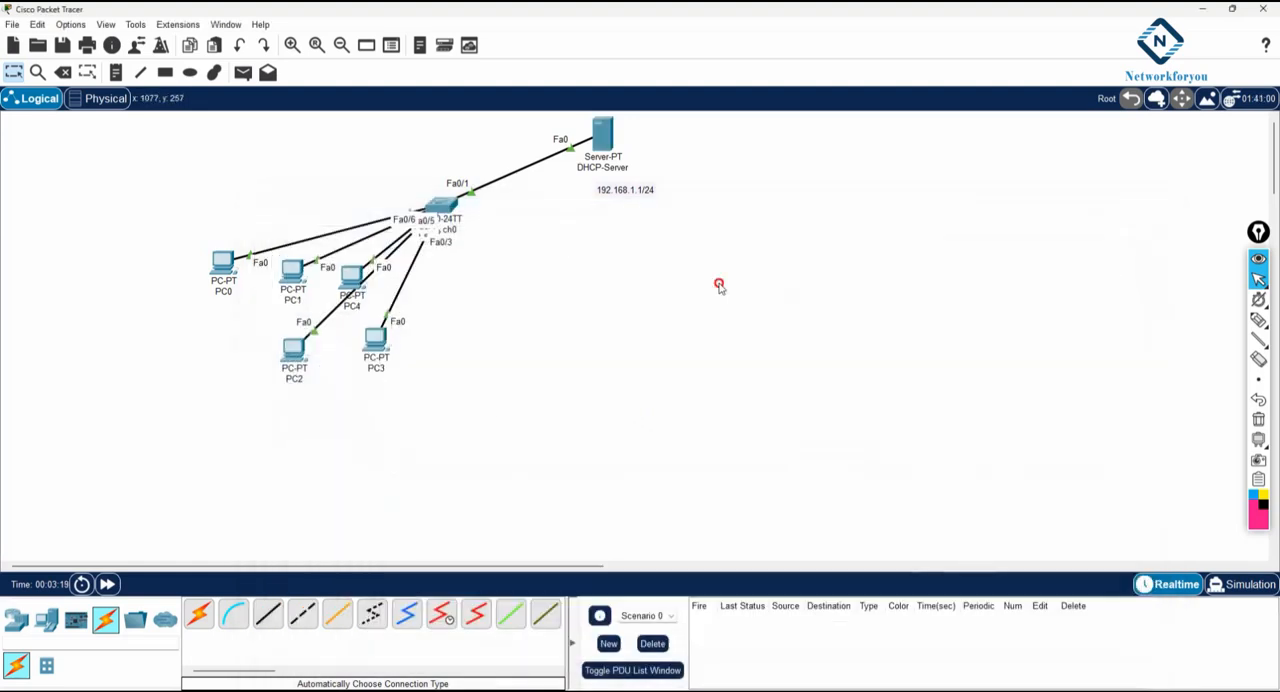
- Move PC0 up and away from the other PCs and set its IP configuration to DHCP
{"action": "left_click_drag", "start_coordinate": [221, 263], "coordinate": [172, 193]}
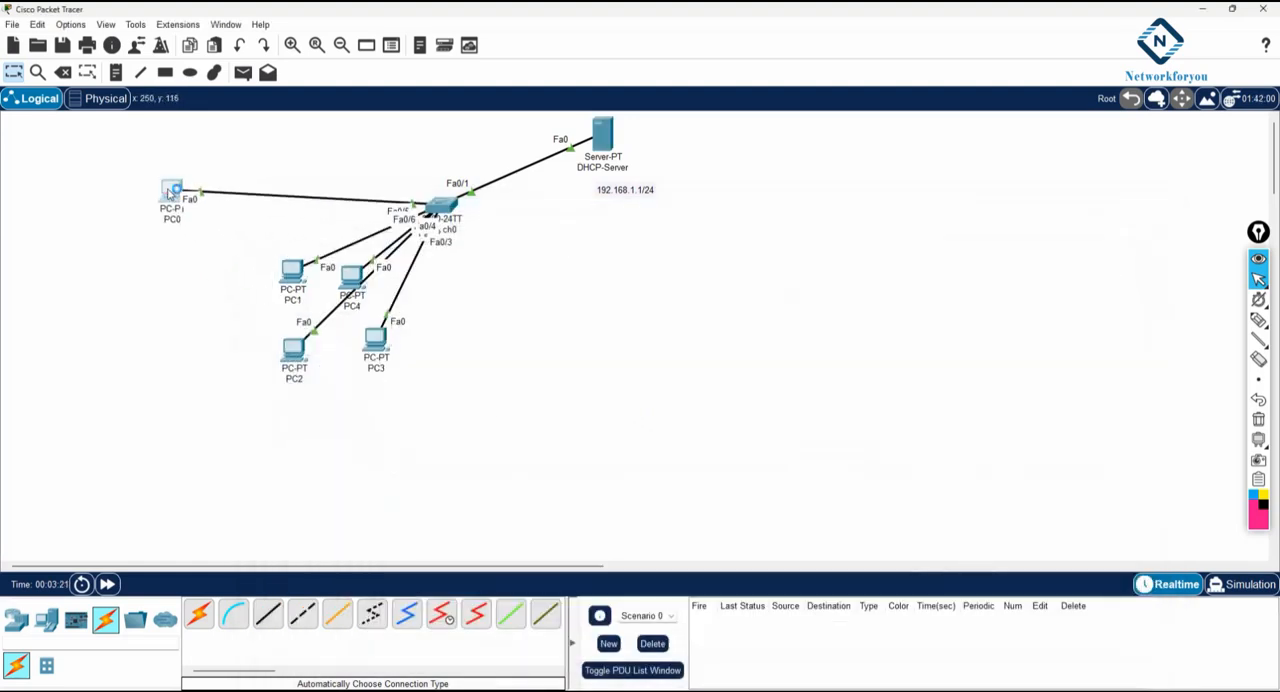
{"action": "left_click", "coordinate": [172, 192]}
{"action": "left_click", "coordinate": [569, 180]}
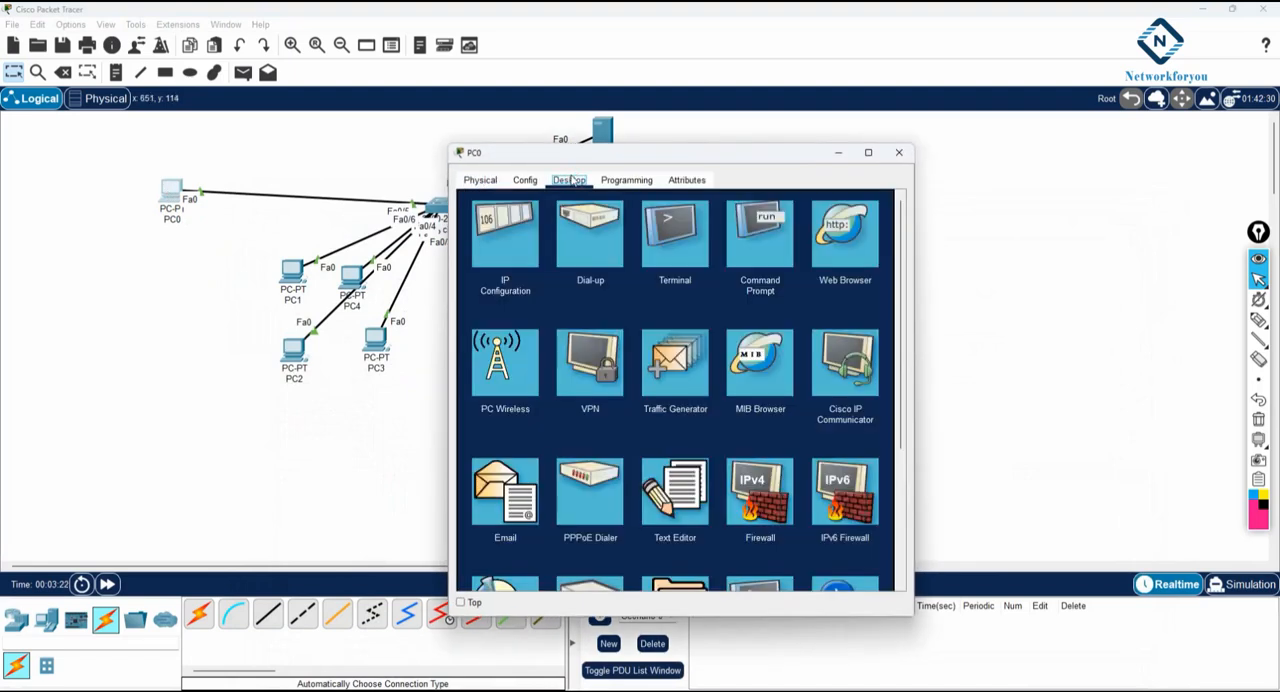
{"action": "left_click", "coordinate": [528, 232]}
{"action": "left_click", "coordinate": [485, 258]}
{"action": "left_click_drag", "start_coordinate": [651, 157], "coordinate": [785, 207]}
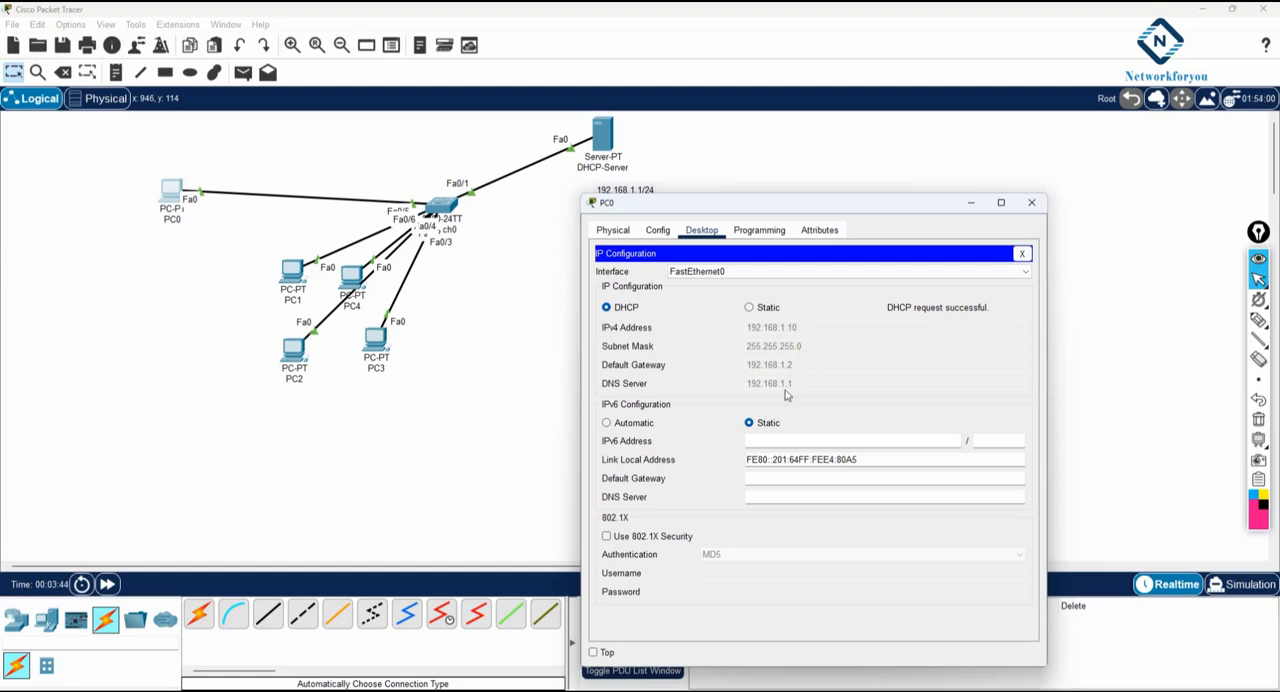
{"action": "left_click", "coordinate": [1258, 319]}
{"action": "mouse_move", "coordinate": [797, 382]}
{"action": "left_mouse_down"}
{"action": "mouse_move", "coordinate": [812, 363]}
{"action": "mouse_move", "coordinate": [802, 326]}
{"action": "mouse_move", "coordinate": [815, 320]}
{"action": "left_mouse_up"}
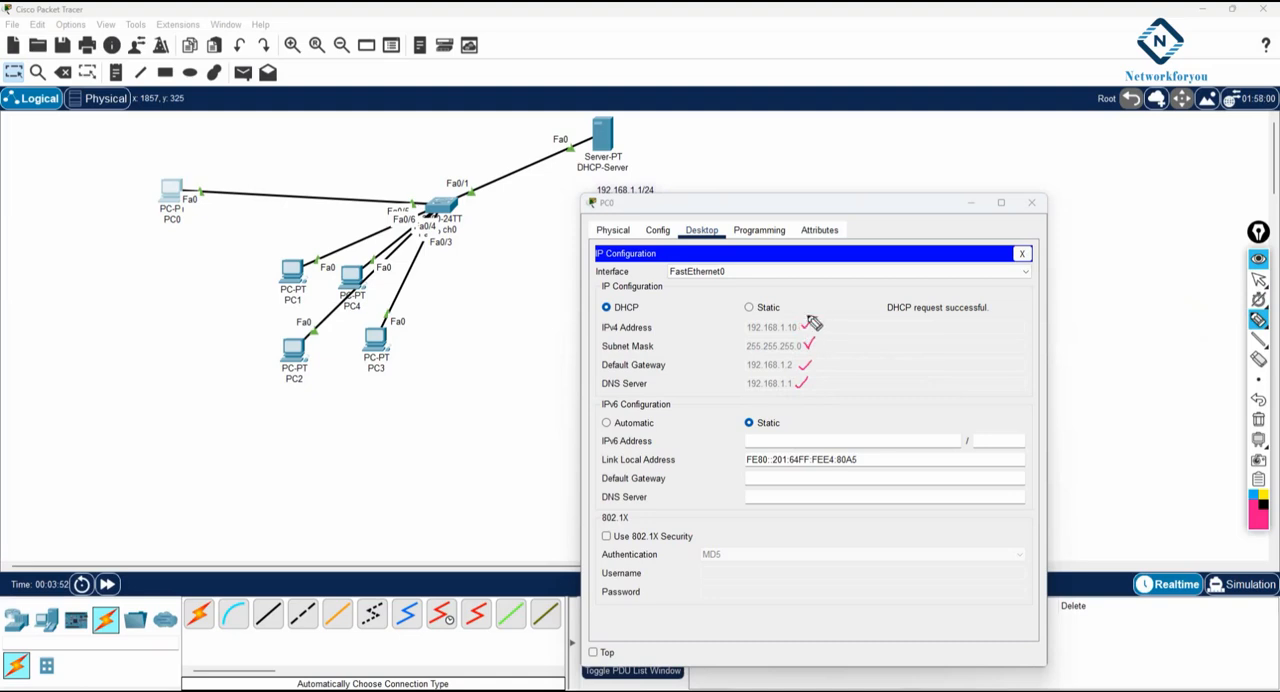
{"action": "left_click", "coordinate": [1259, 420]}
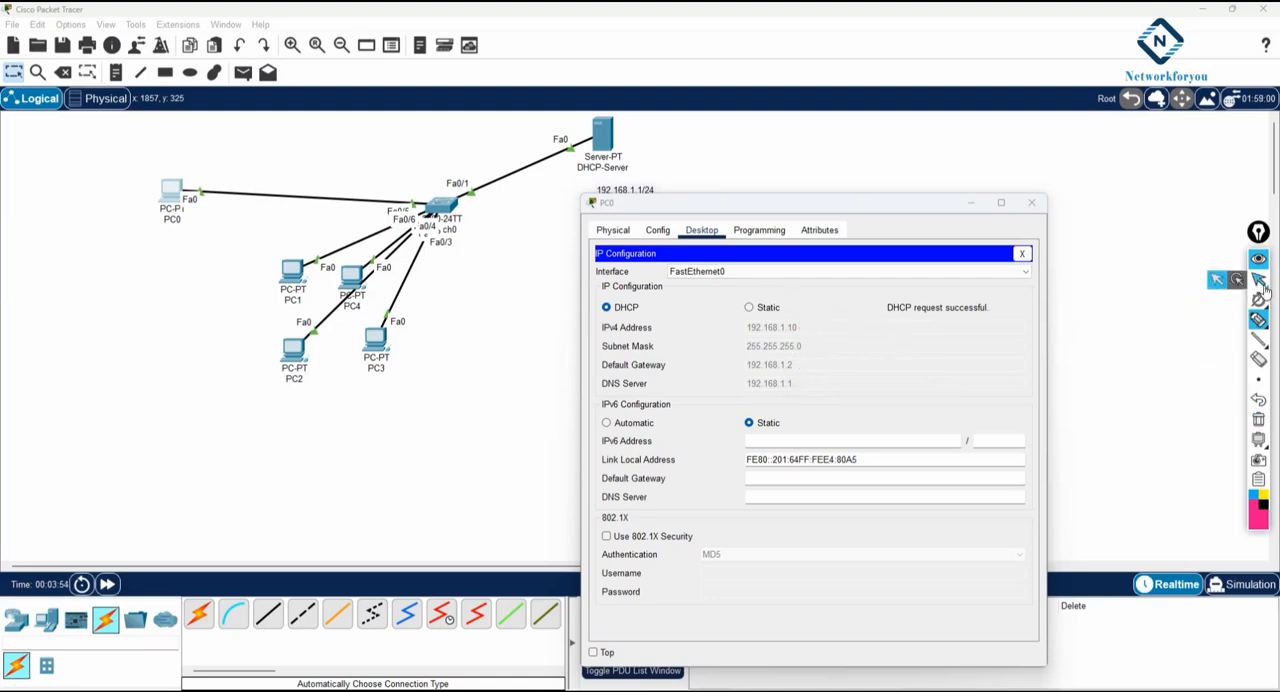
{"action": "left_click", "coordinate": [1258, 280]}
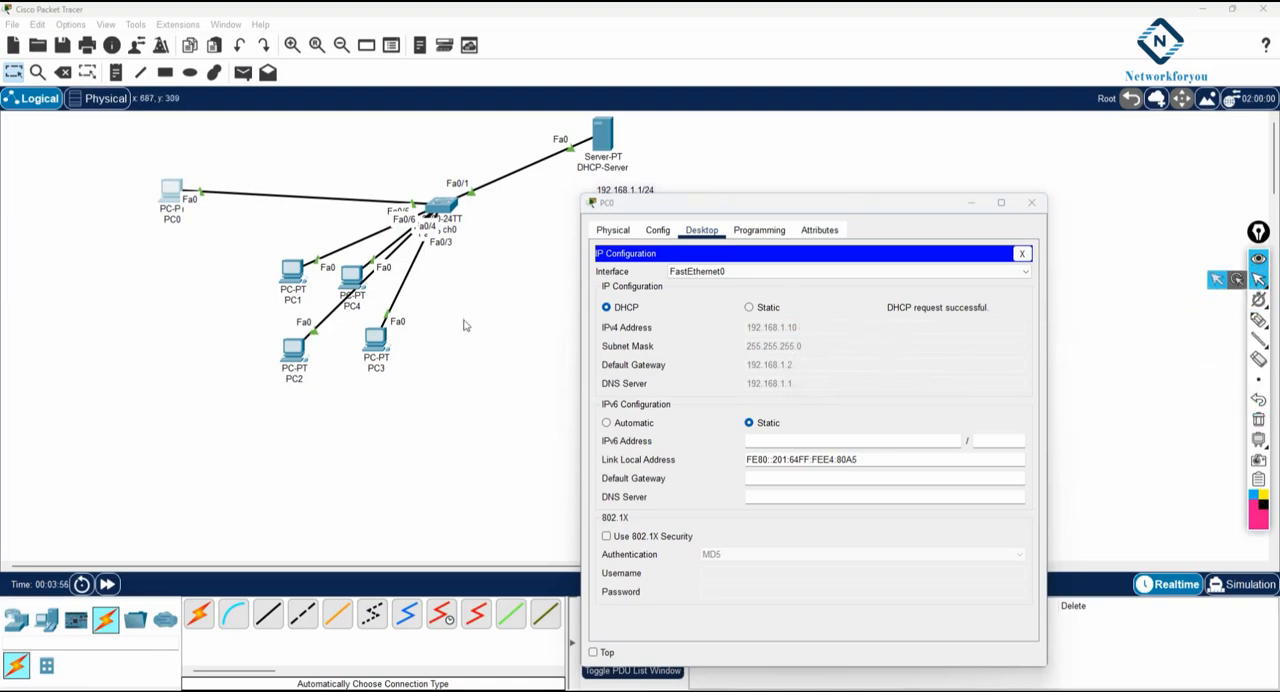
- Set PC1's IP configuration to DHCP
{"action": "left_click", "coordinate": [291, 273]}
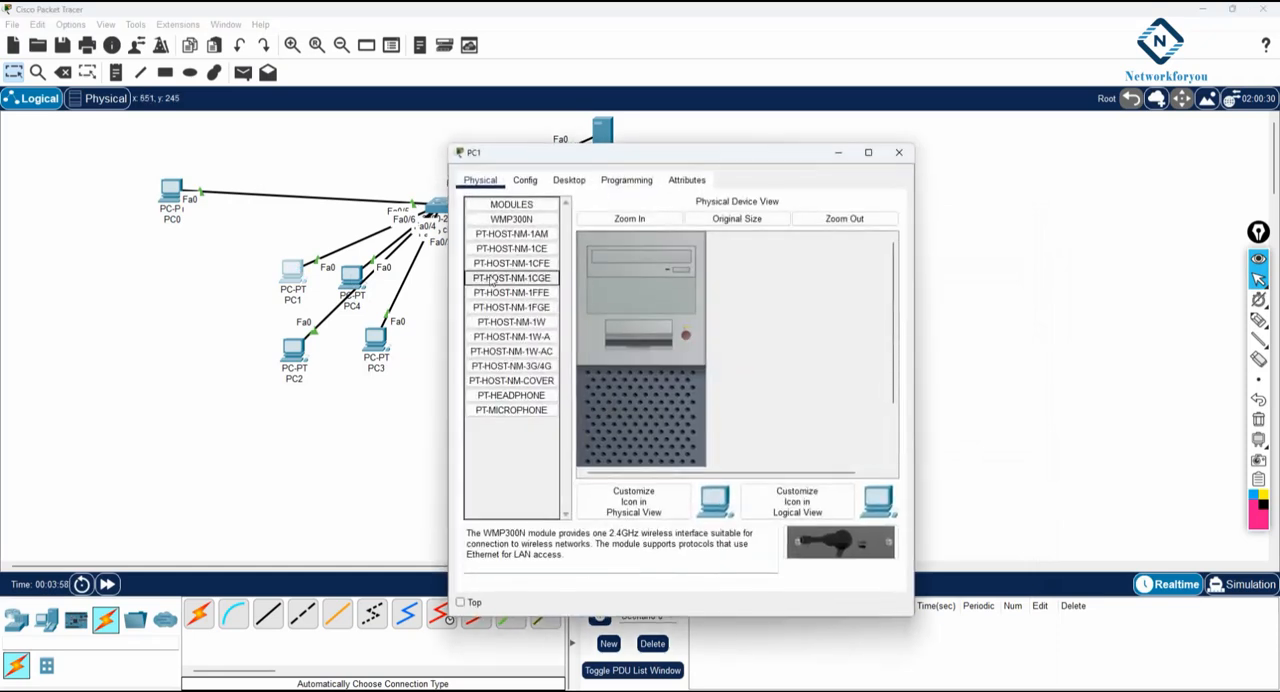
{"action": "left_click", "coordinate": [574, 184]}
{"action": "left_click", "coordinate": [514, 252]}
{"action": "left_click", "coordinate": [494, 257]}
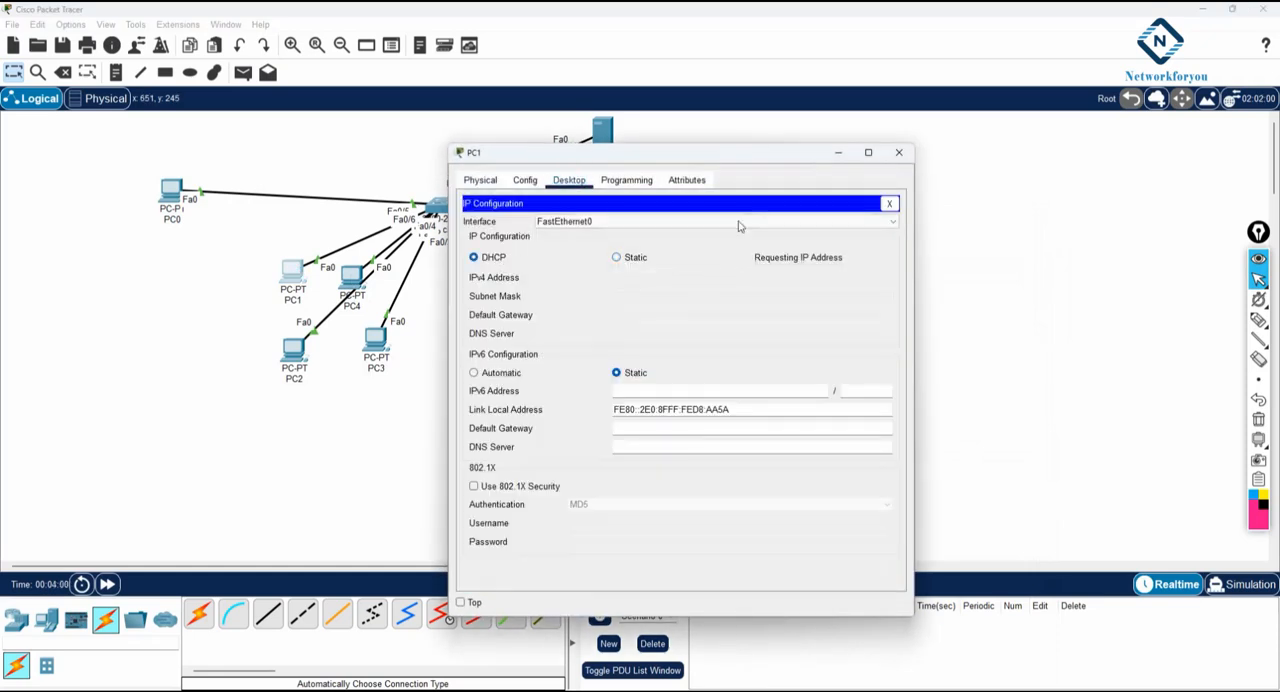
{"action": "left_click_drag", "start_coordinate": [731, 155], "coordinate": [888, 152]}
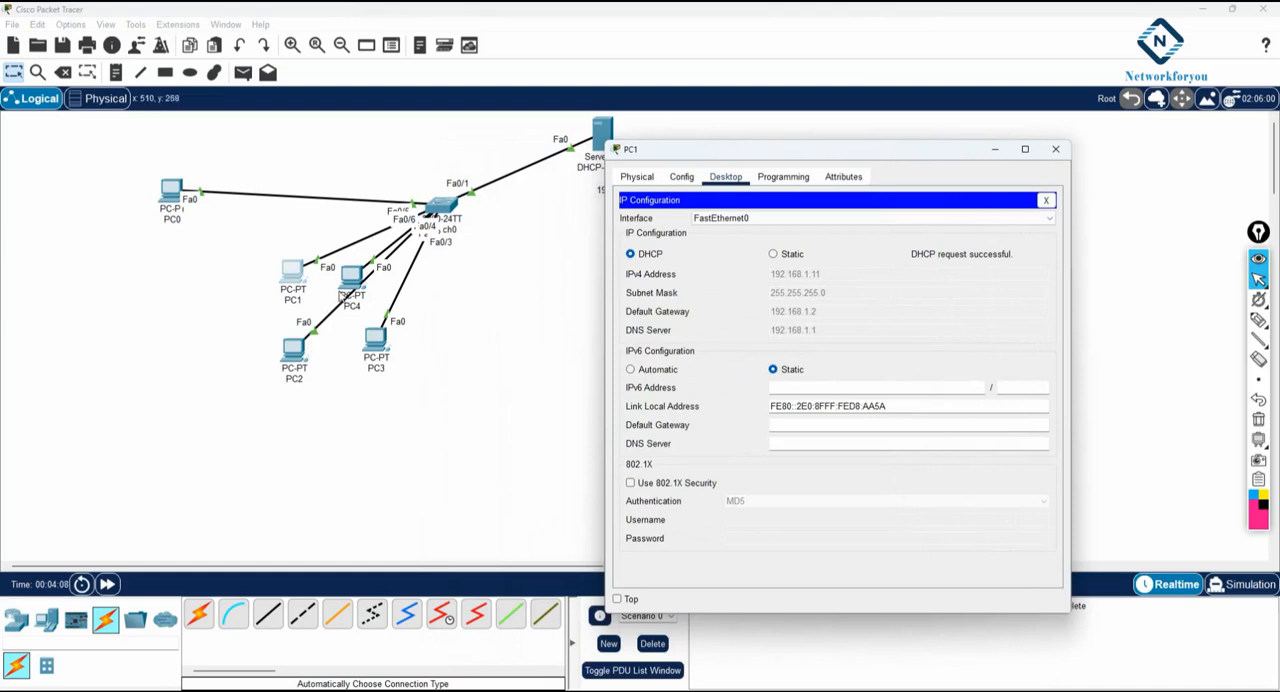
- Set PC4's IP configuration to DHCP and close its window
{"action": "left_click", "coordinate": [352, 276]}
{"action": "left_click", "coordinate": [569, 180]}
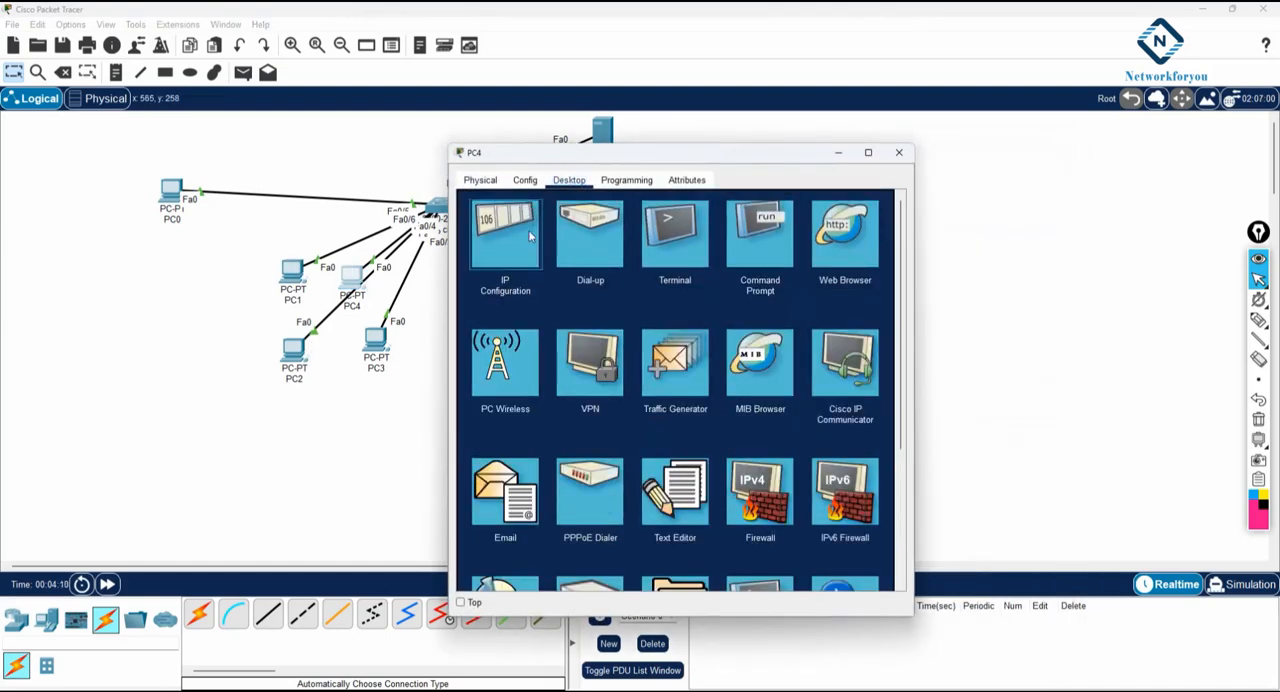
{"action": "left_click", "coordinate": [505, 235]}
{"action": "left_click", "coordinate": [490, 257]}
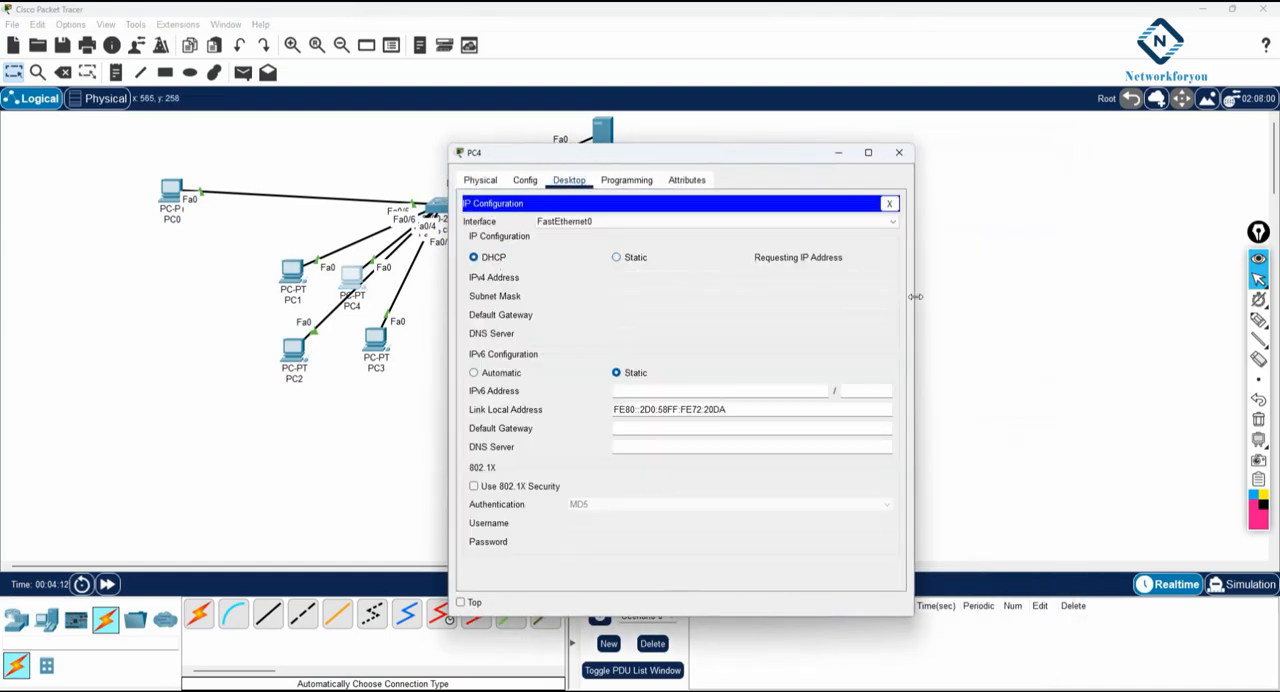
{"action": "left_click_drag", "start_coordinate": [913, 296], "coordinate": [1075, 305]}
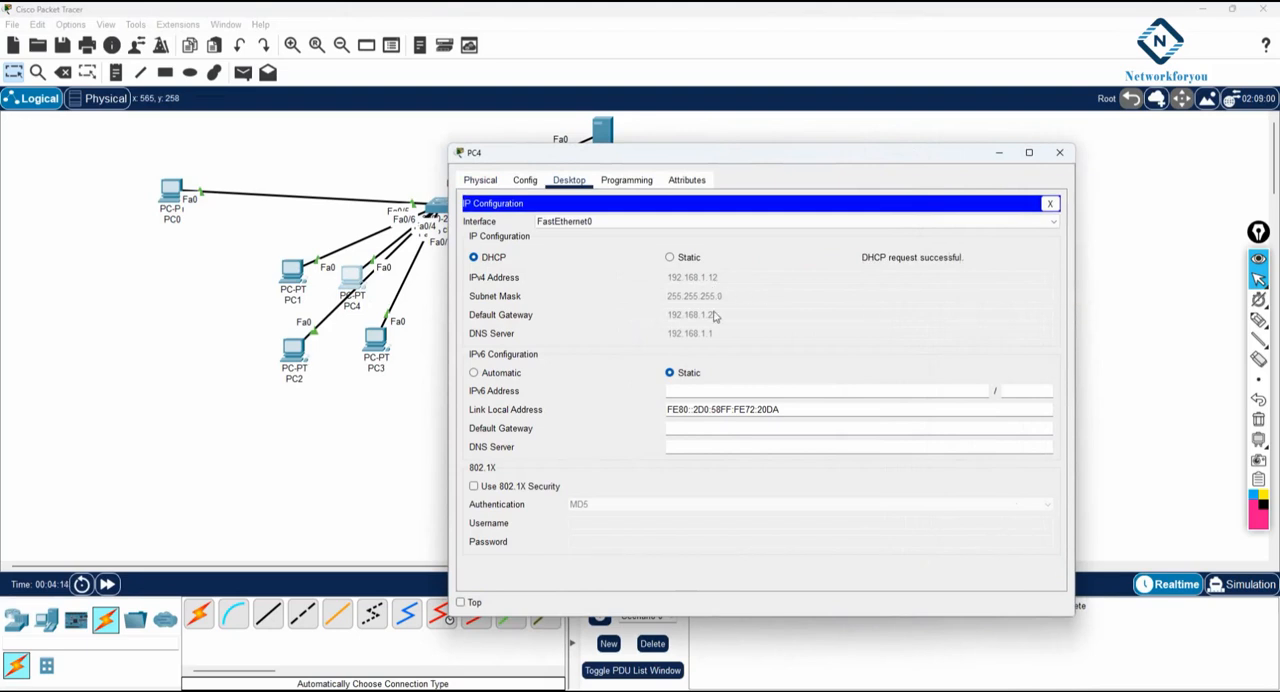
{"action": "left_click", "coordinate": [1060, 152]}
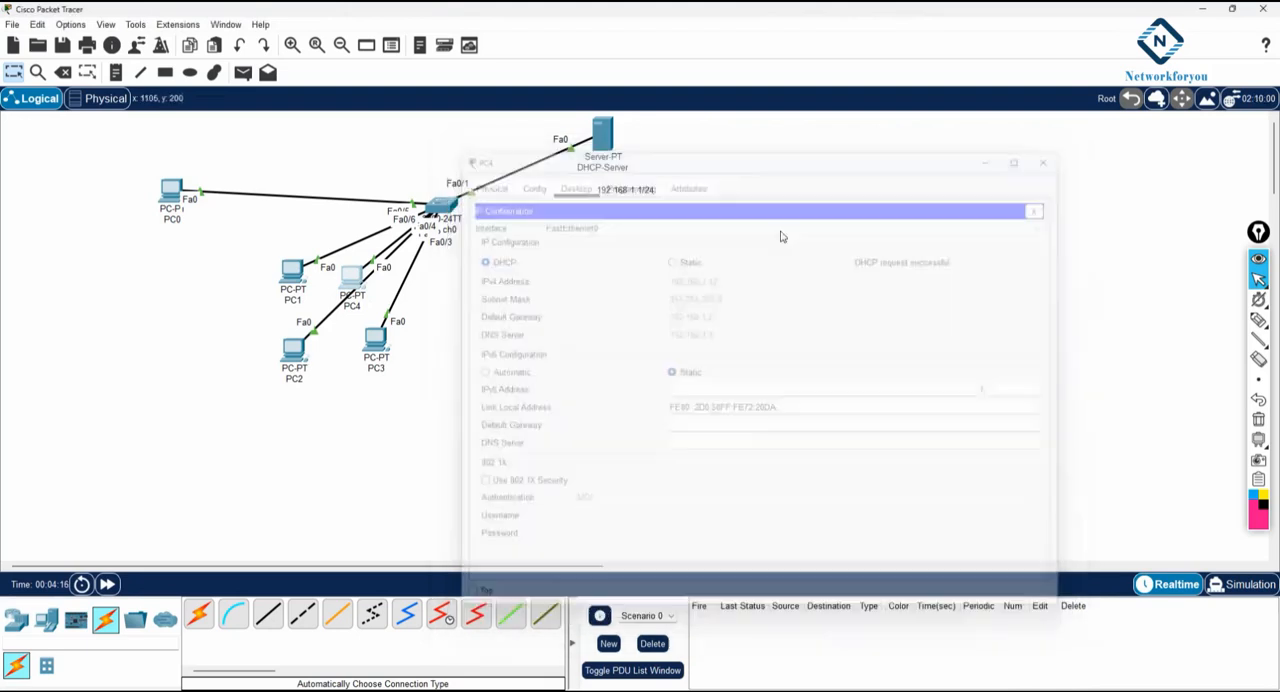
- Set PC2's IP configuration to DHCP and close its window
{"action": "left_click", "coordinate": [293, 350]}
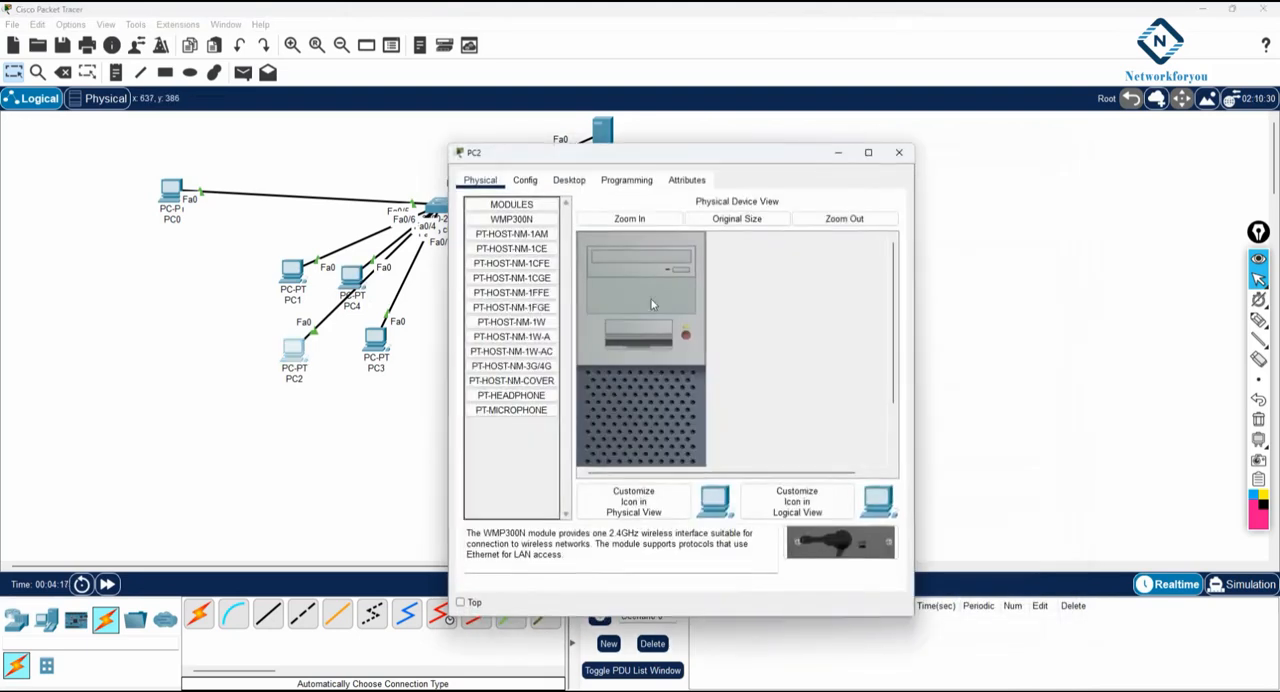
{"action": "left_click", "coordinate": [569, 180]}
{"action": "left_click", "coordinate": [500, 250]}
{"action": "left_click", "coordinate": [473, 257]}
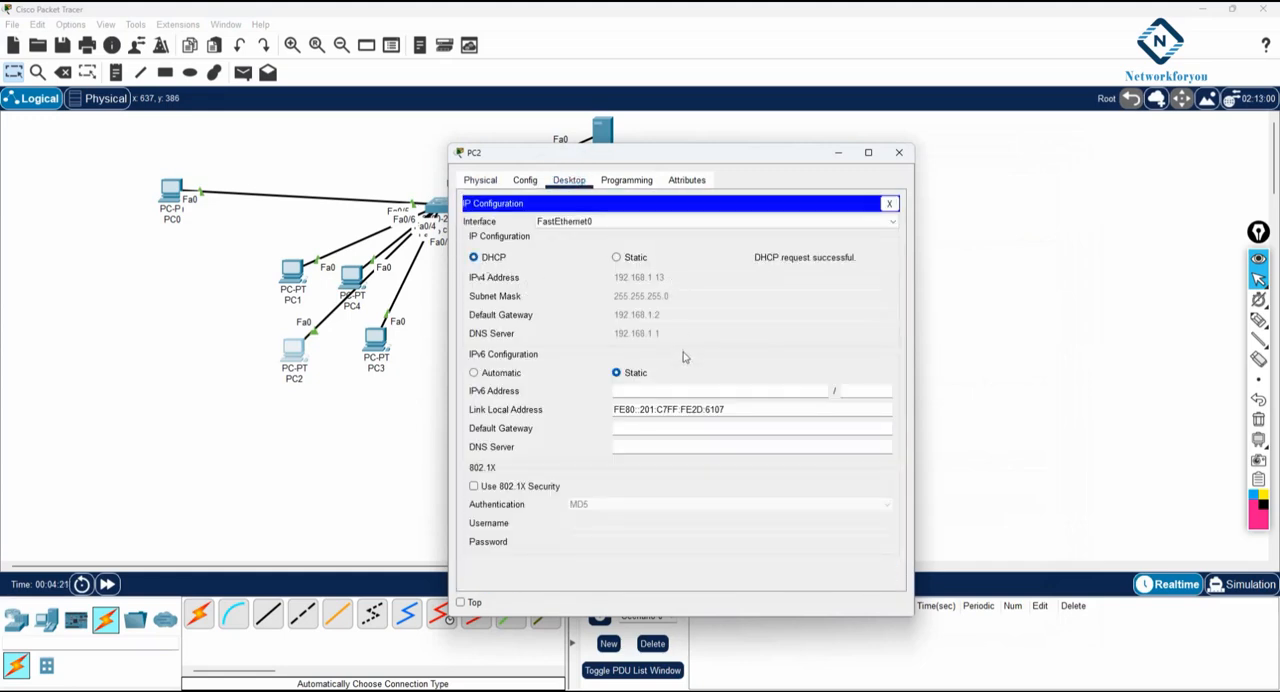
{"action": "left_click", "coordinate": [899, 152]}
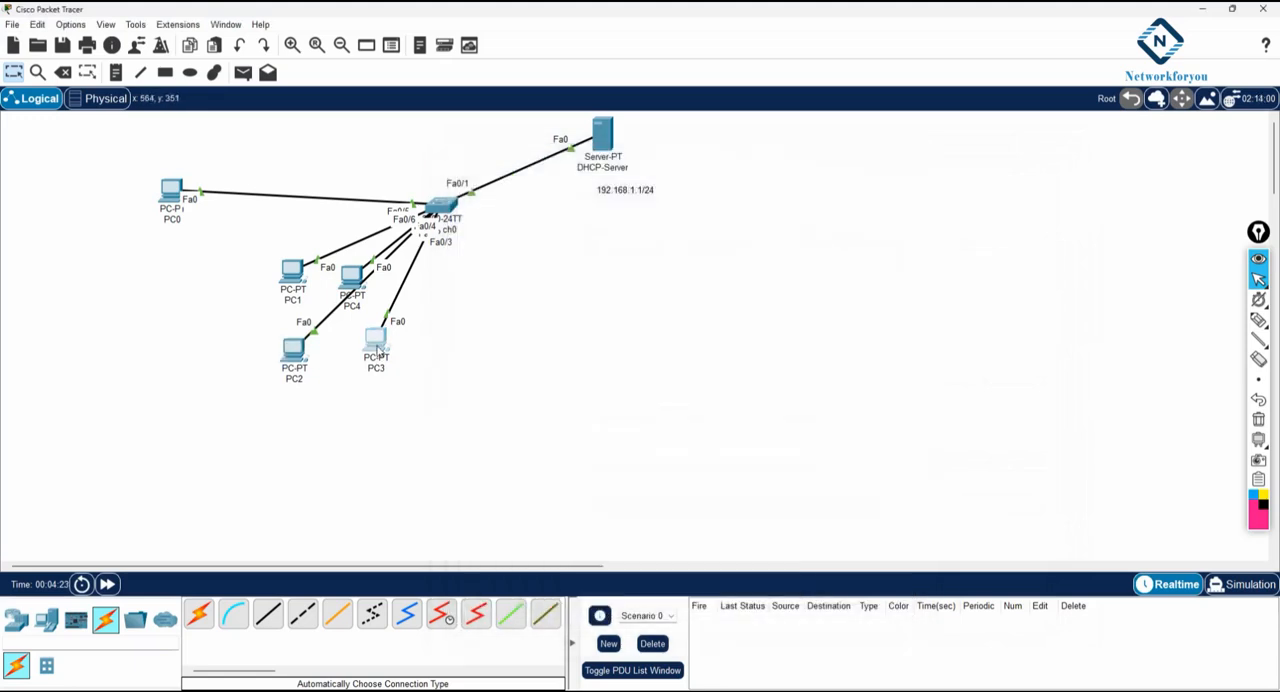
- Set PC3's IP configuration to DHCP and close its window
{"action": "left_click", "coordinate": [376, 345]}
{"action": "left_click", "coordinate": [569, 180]}
{"action": "left_click", "coordinate": [503, 234]}
{"action": "left_click", "coordinate": [490, 257]}
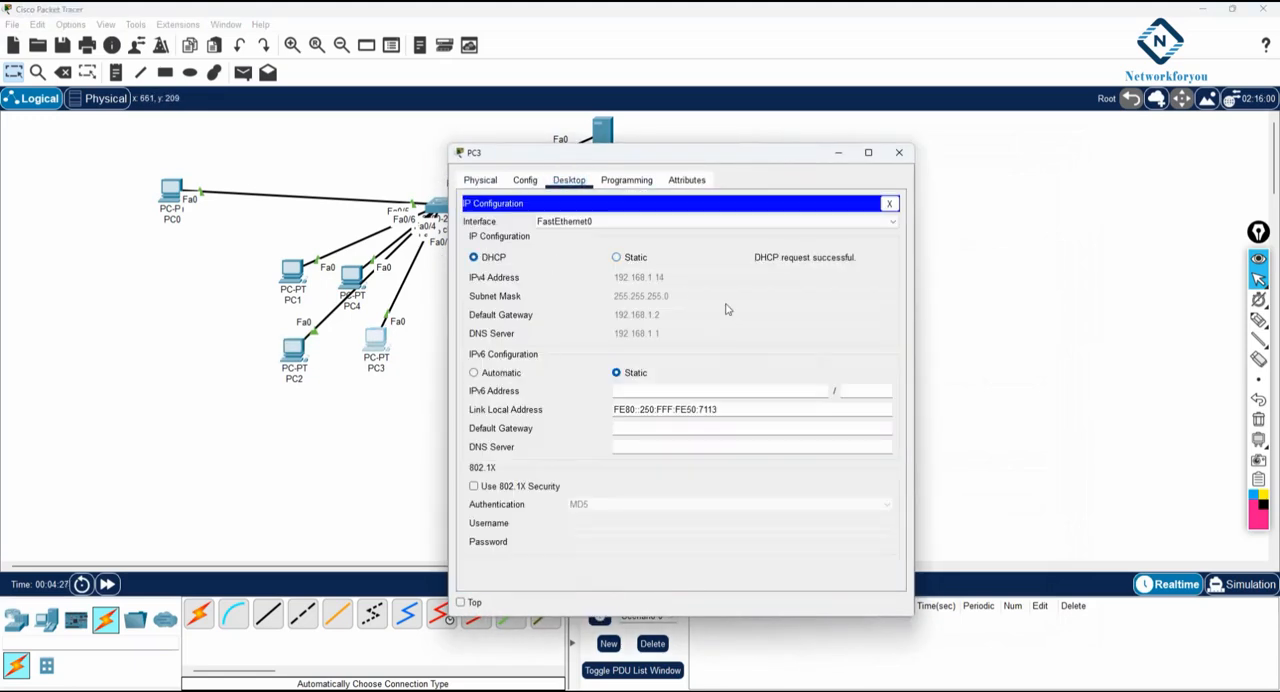
{"action": "left_click", "coordinate": [899, 152]}
- Move PC4 clear of the other PCs and check the IP configurations of PC4 and PC1
{"action": "left_click_drag", "start_coordinate": [349, 278], "coordinate": [194, 317]}
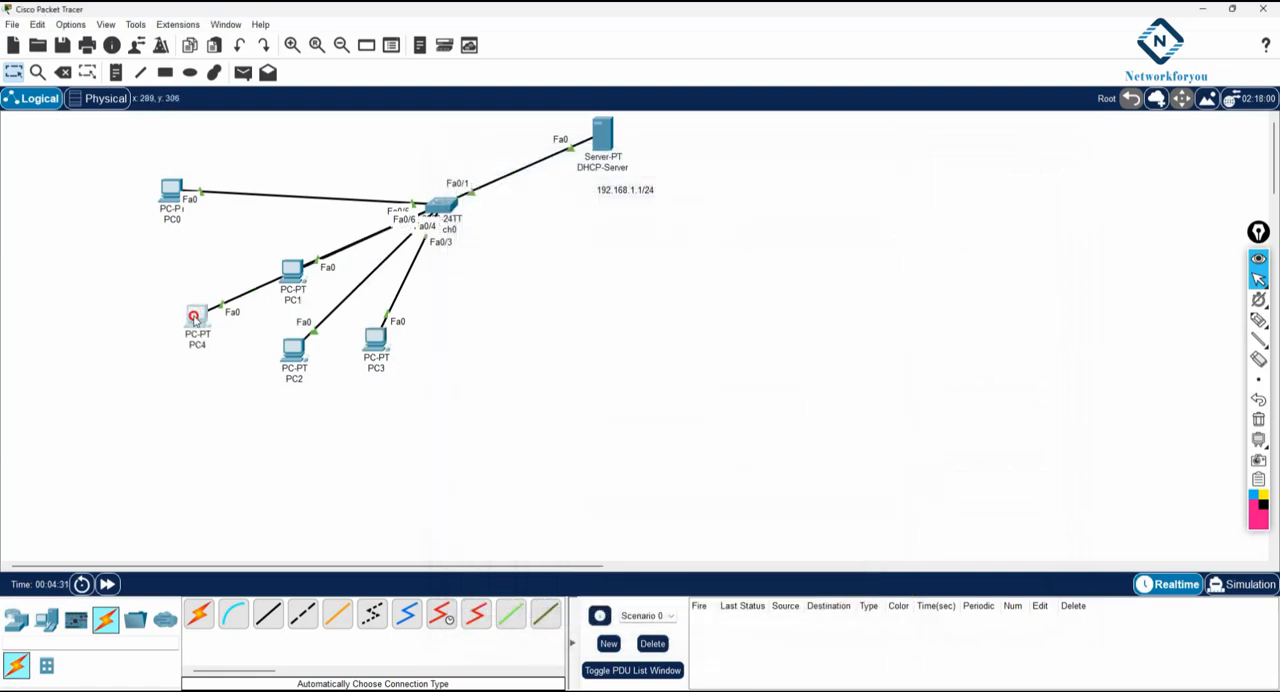
{"action": "left_click", "coordinate": [194, 317]}
{"action": "left_click", "coordinate": [500, 231]}
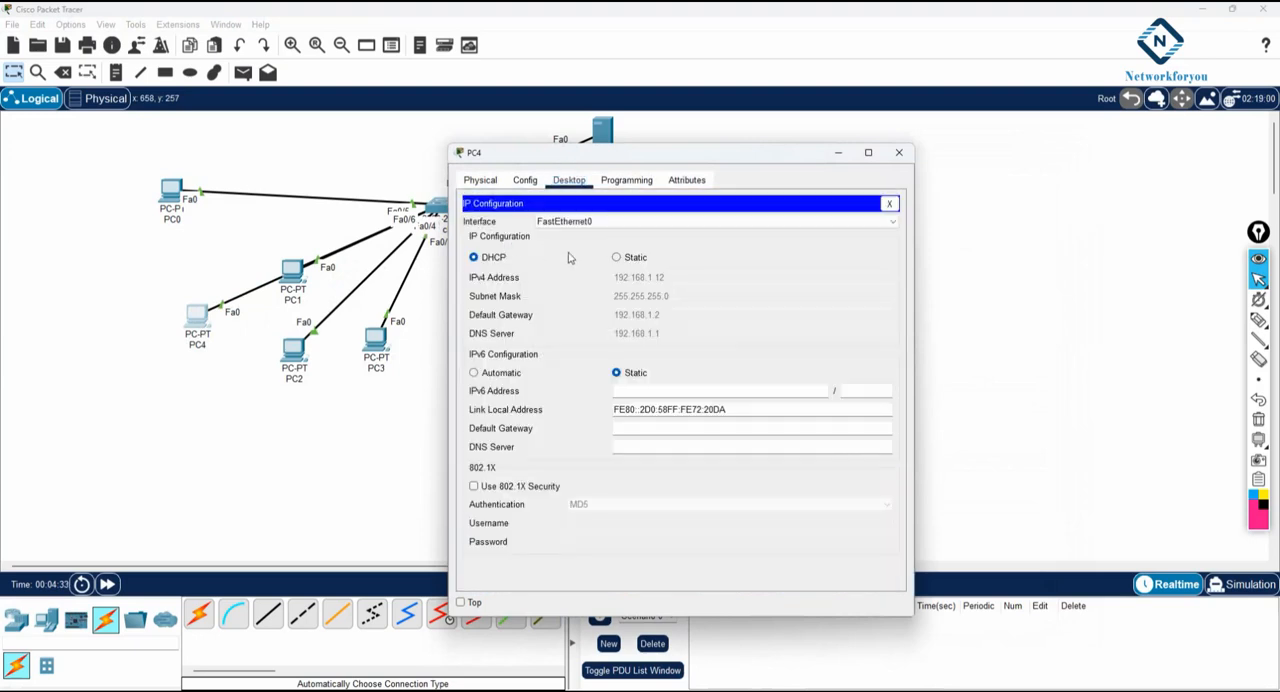
{"action": "left_click", "coordinate": [899, 152]}
{"action": "left_click", "coordinate": [291, 270]}
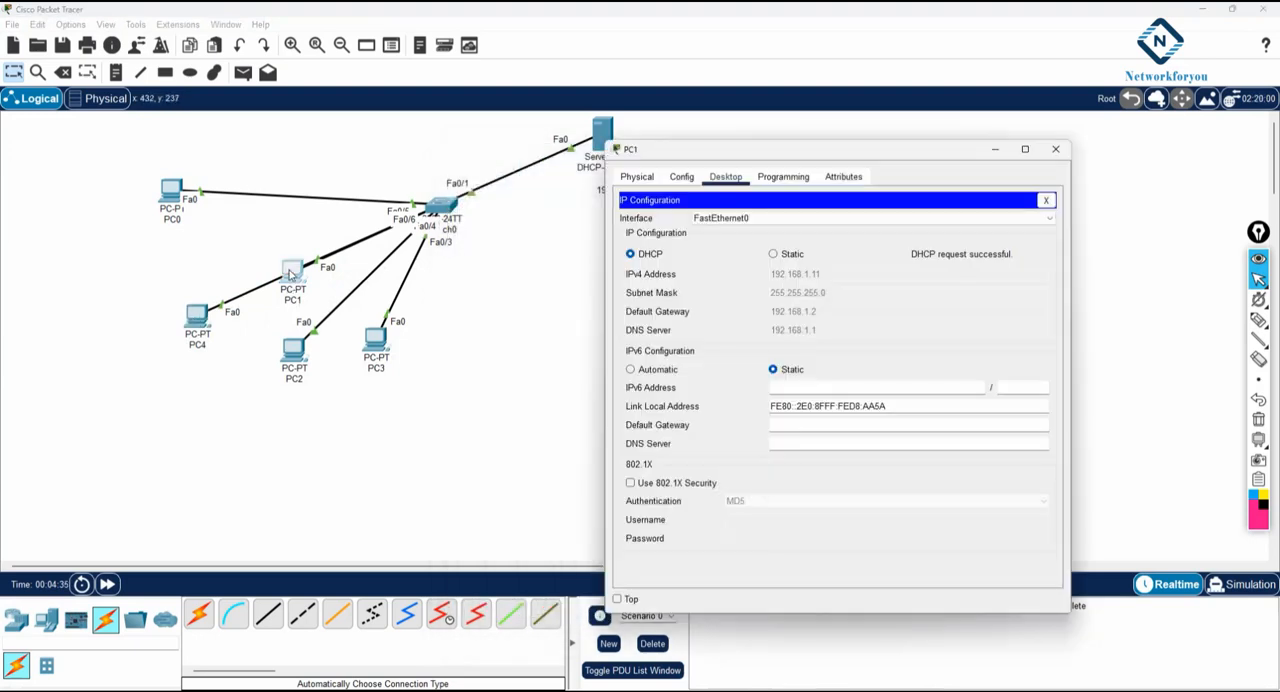
{"action": "left_click", "coordinate": [1055, 149]}
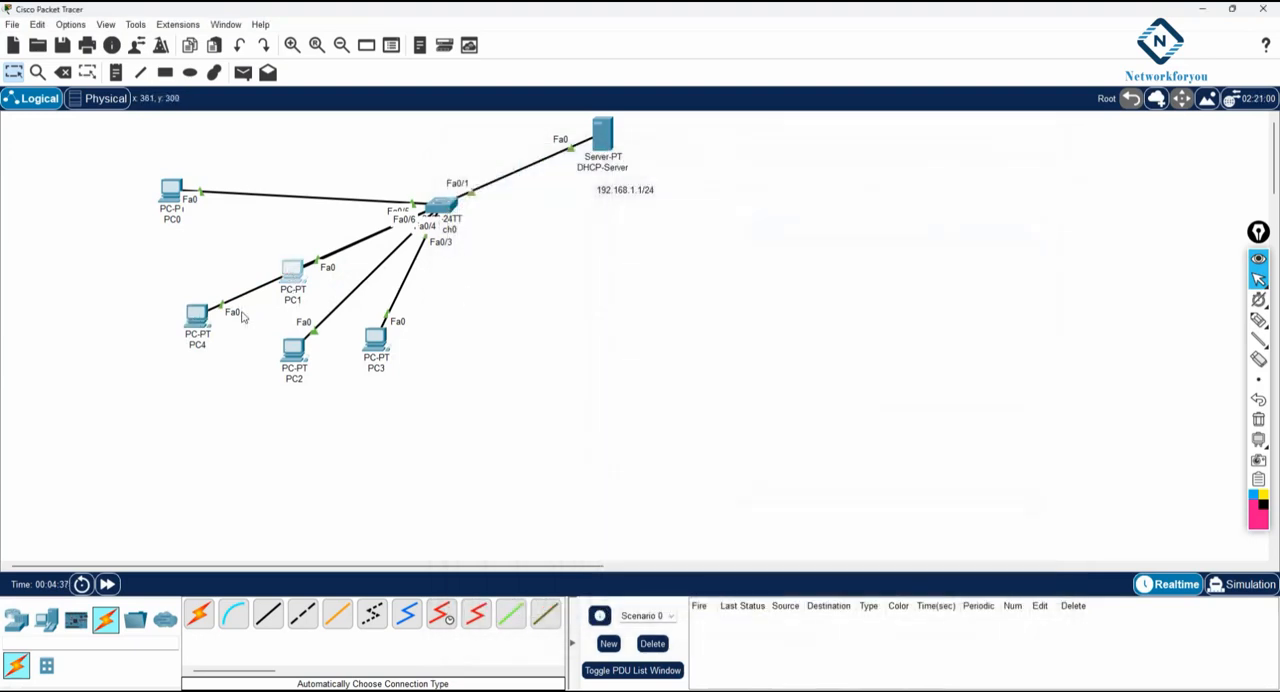
- Spread the five PCs in an arc around the switch and shift DHCP-Server over its 192.168.1.1/24 label
{"action": "left_click_drag", "start_coordinate": [168, 197], "coordinate": [168, 162]}
{"action": "left_click_drag", "start_coordinate": [292, 290], "coordinate": [222, 240]}
{"action": "left_click_drag", "start_coordinate": [197, 316], "coordinate": [158, 270]}
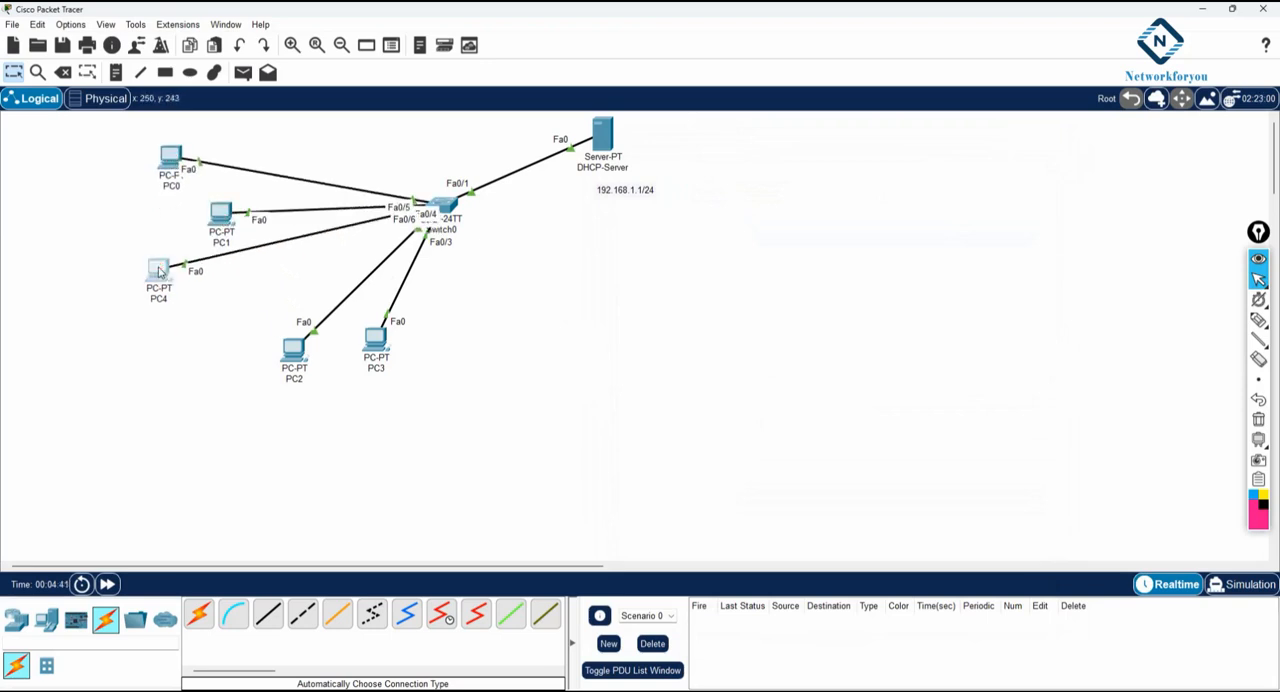
{"action": "left_click_drag", "start_coordinate": [298, 354], "coordinate": [204, 342]}
{"action": "left_click_drag", "start_coordinate": [354, 343], "coordinate": [283, 386]}
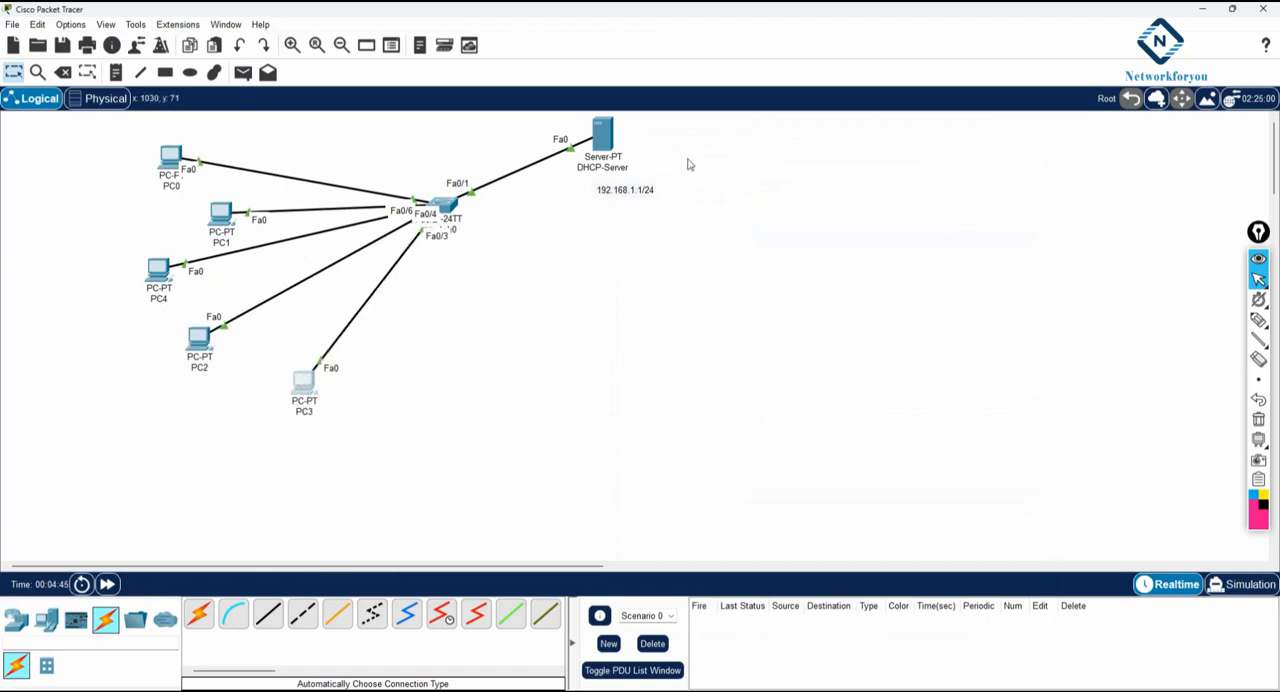
{"action": "left_click_drag", "start_coordinate": [603, 138], "coordinate": [623, 139]}
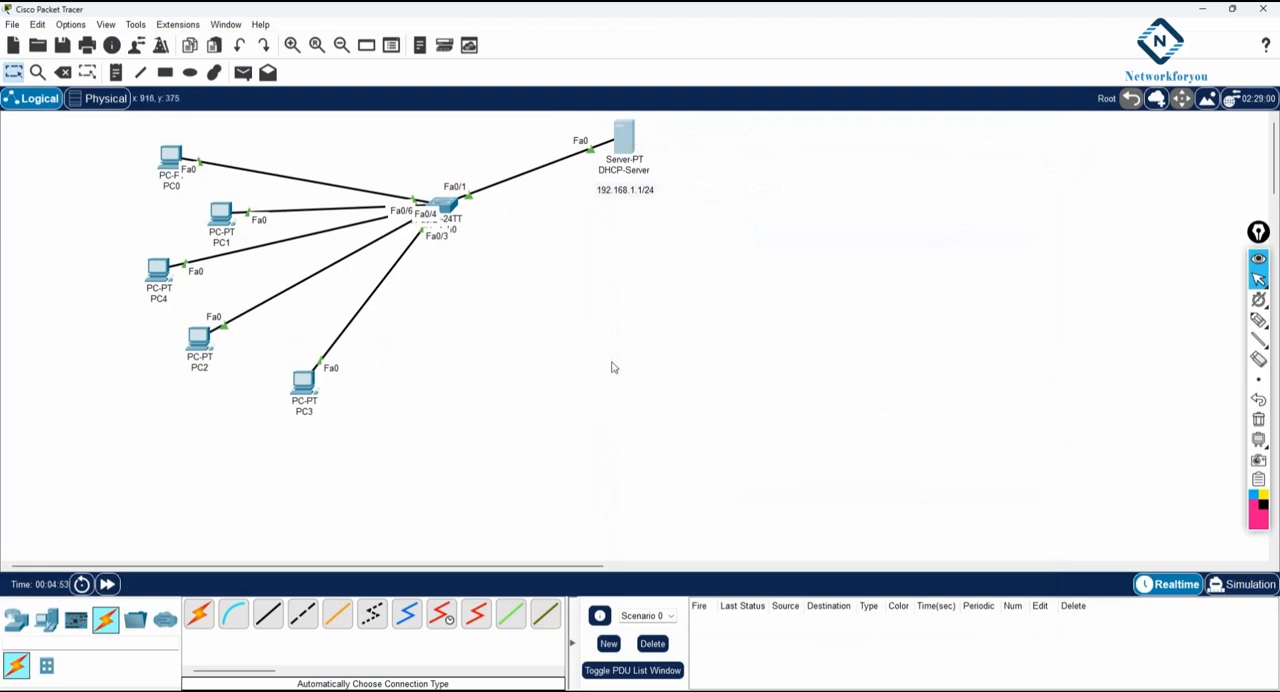
{"action": "left_click_drag", "start_coordinate": [584, 120], "coordinate": [637, 294]}
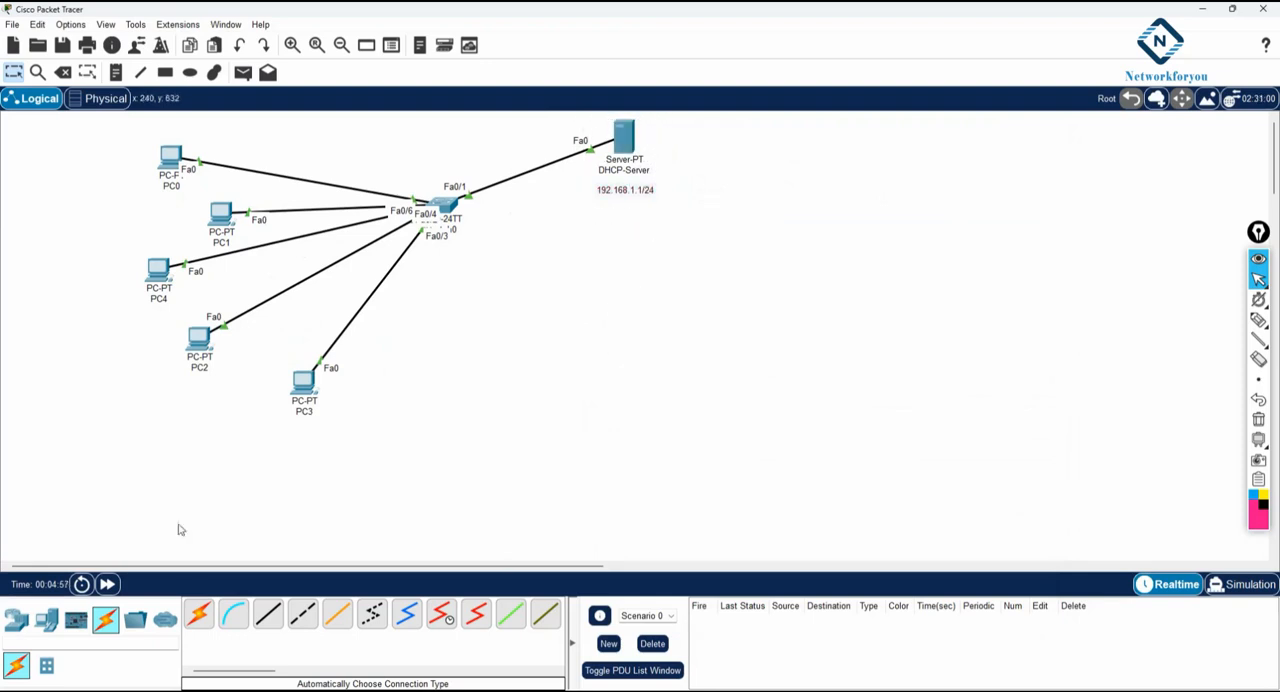
- Add a 2811 router to the workspace below and to the right of DHCP-Server
{"action": "left_click", "coordinate": [12, 624]}
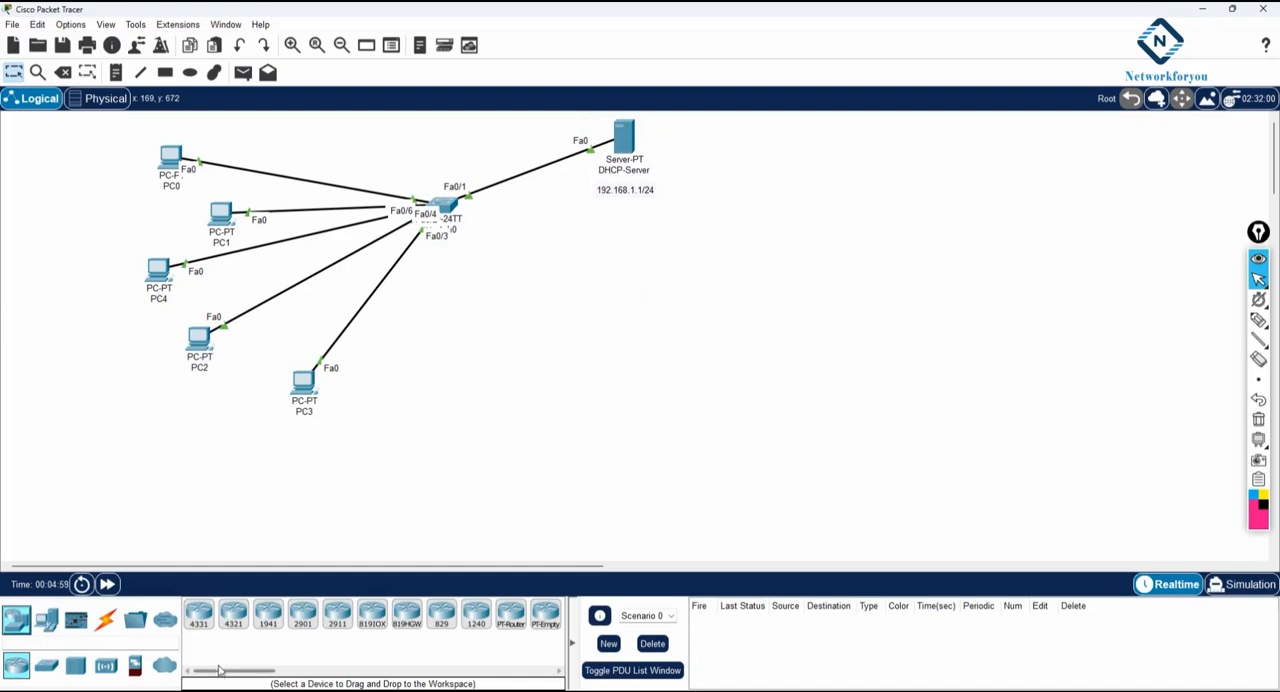
{"action": "left_click_drag", "start_coordinate": [218, 670], "coordinate": [297, 668]}
{"action": "left_click_drag", "start_coordinate": [320, 614], "coordinate": [695, 266]}
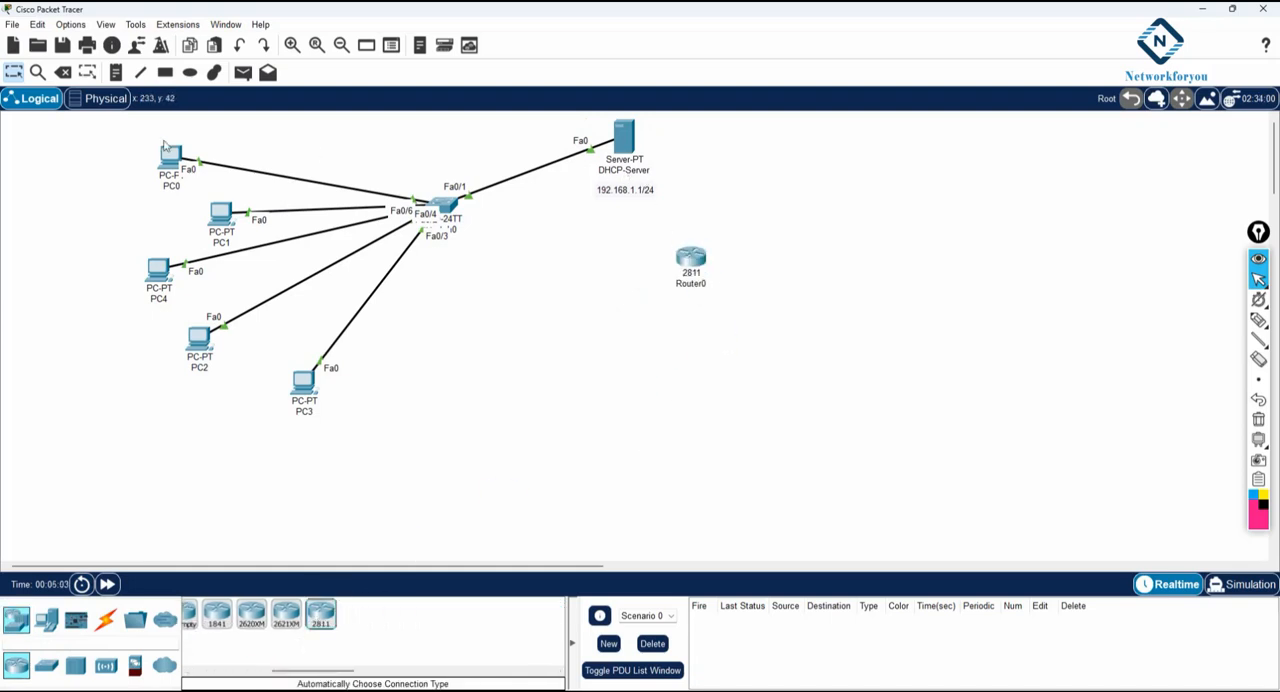
- Reconnect the switch's Fa0/1 cable from DHCP-Server to the router's FastEthernet0/0 and move the server below the PCs
{"action": "left_click_drag", "start_coordinate": [598, 152], "coordinate": [697, 268]}
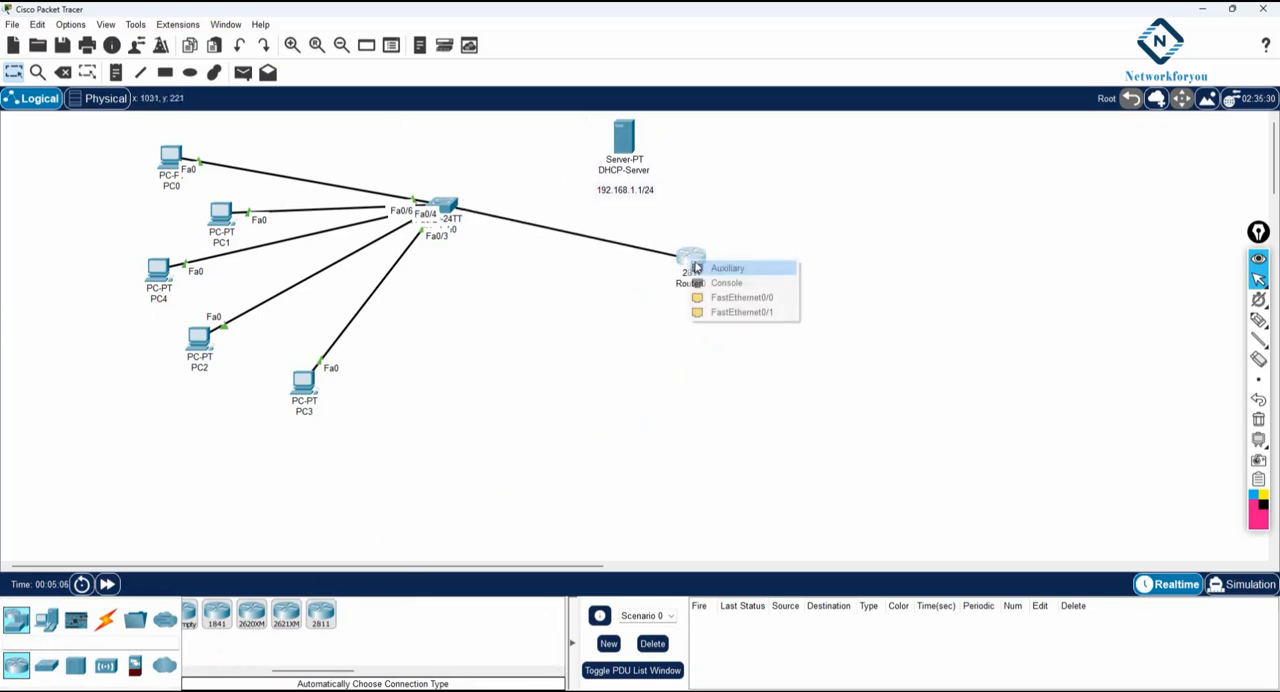
{"action": "left_click", "coordinate": [735, 297]}
{"action": "left_click_drag", "start_coordinate": [573, 127], "coordinate": [684, 188]}
{"action": "left_click_drag", "start_coordinate": [640, 140], "coordinate": [404, 516]}
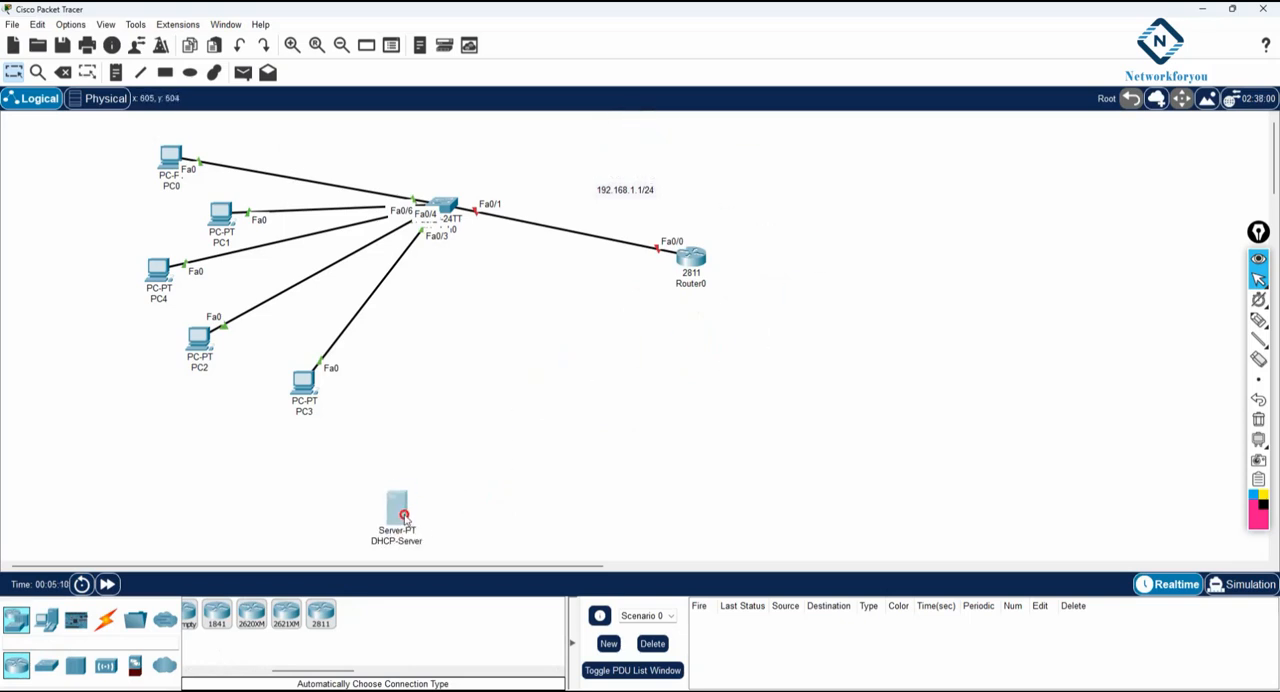
- Move the router up near the server's former place and set the 192.168.1.1/24 label beside it
{"action": "left_click", "coordinate": [692, 262]}
{"action": "left_click_drag", "start_coordinate": [692, 262], "coordinate": [690, 160]}
{"action": "mouse_move", "coordinate": [630, 193]}
{"action": "left_mouse_down"}
{"action": "mouse_move", "coordinate": [654, 173]}
{"action": "mouse_move", "coordinate": [642, 188]}
{"action": "left_mouse_up"}
- Rename the 2811 router to R1
{"action": "left_click", "coordinate": [689, 180]}
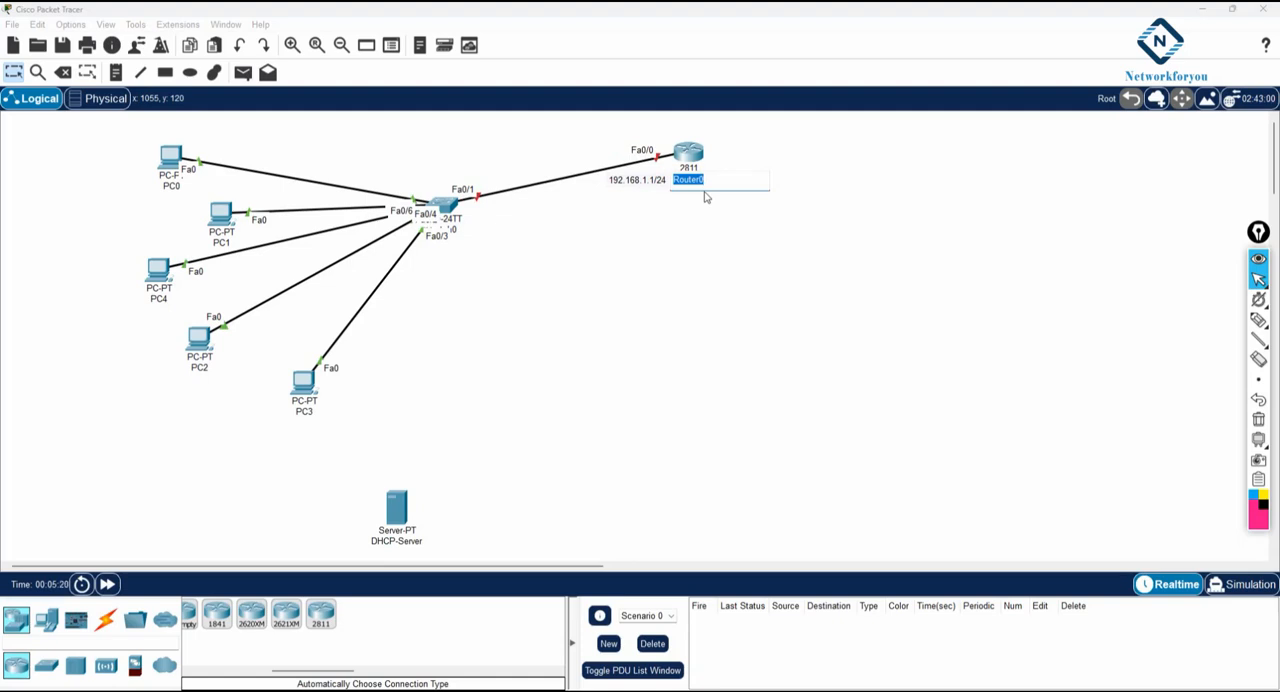
{"action": "type", "text": "R1"}
{"action": "key", "text": "Return"}
- Draw a line running out from R1 with an angled end, and move the 192.168.1.1/24 label above the cable beside Fa0/0
{"action": "left_click", "coordinate": [140, 72]}
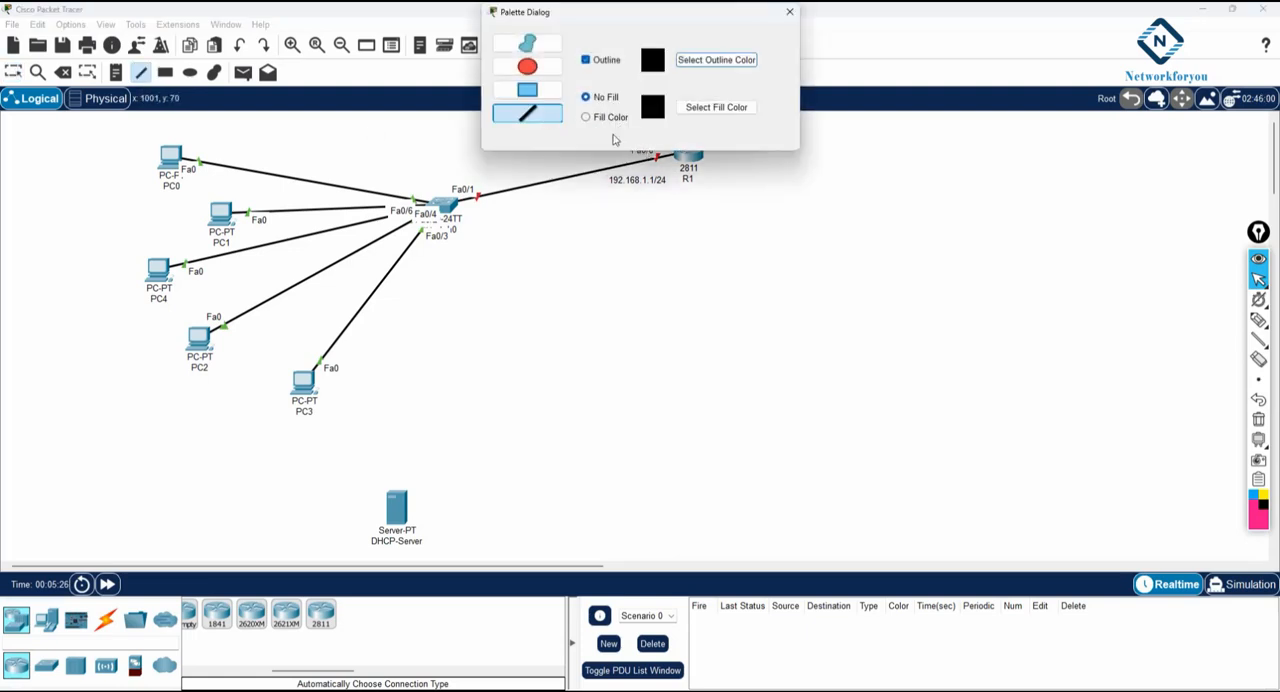
{"action": "mouse_move", "coordinate": [700, 157]}
{"action": "left_mouse_down"}
{"action": "mouse_move", "coordinate": [866, 159]}
{"action": "mouse_move", "coordinate": [884, 137]}
{"action": "left_mouse_up"}
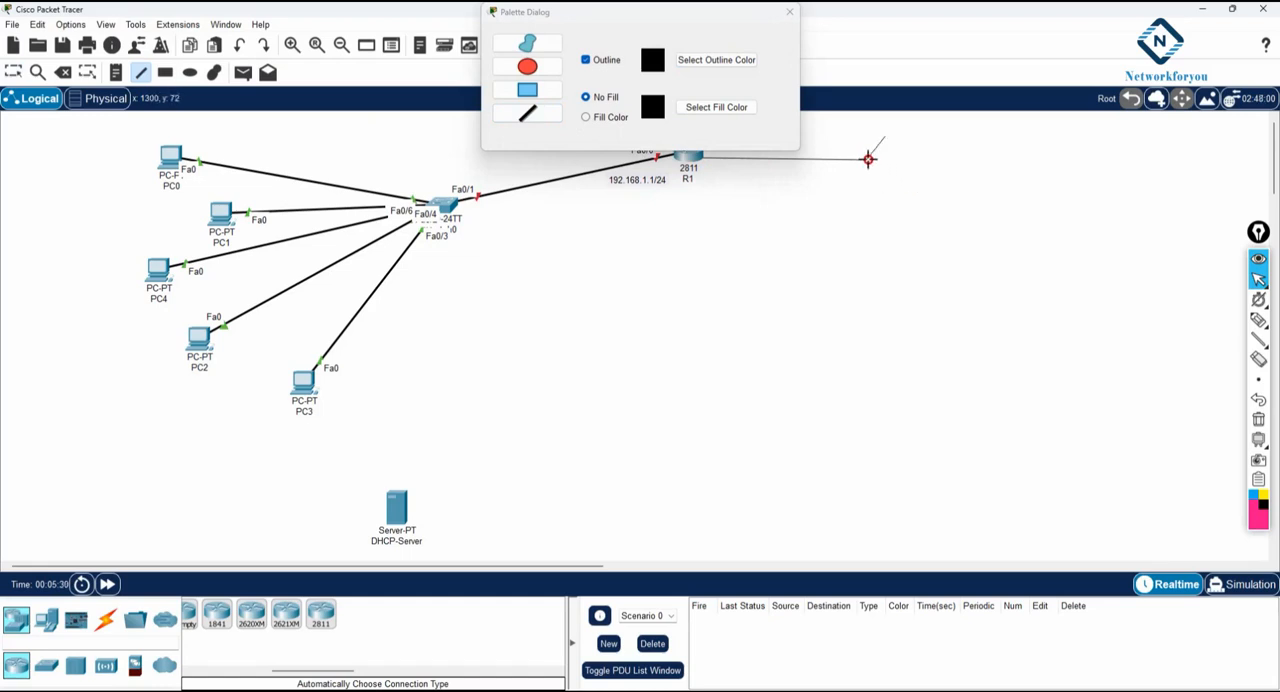
{"action": "left_click", "coordinate": [789, 12]}
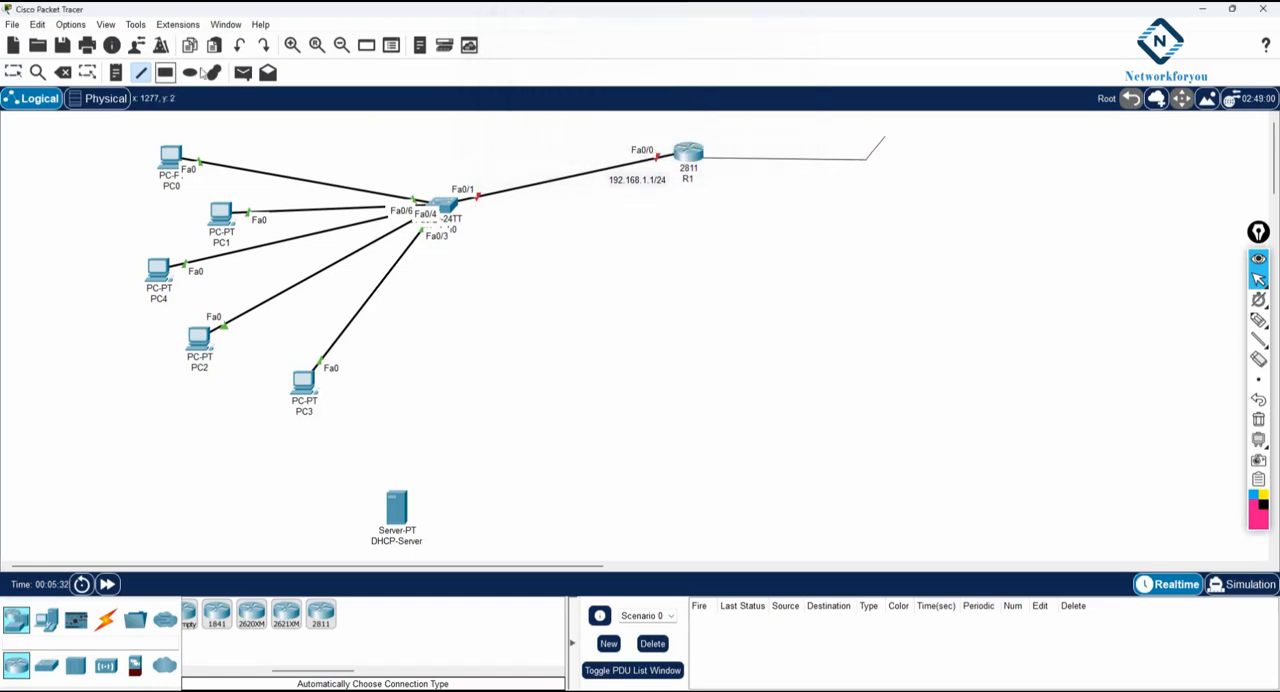
{"action": "left_click", "coordinate": [13, 72]}
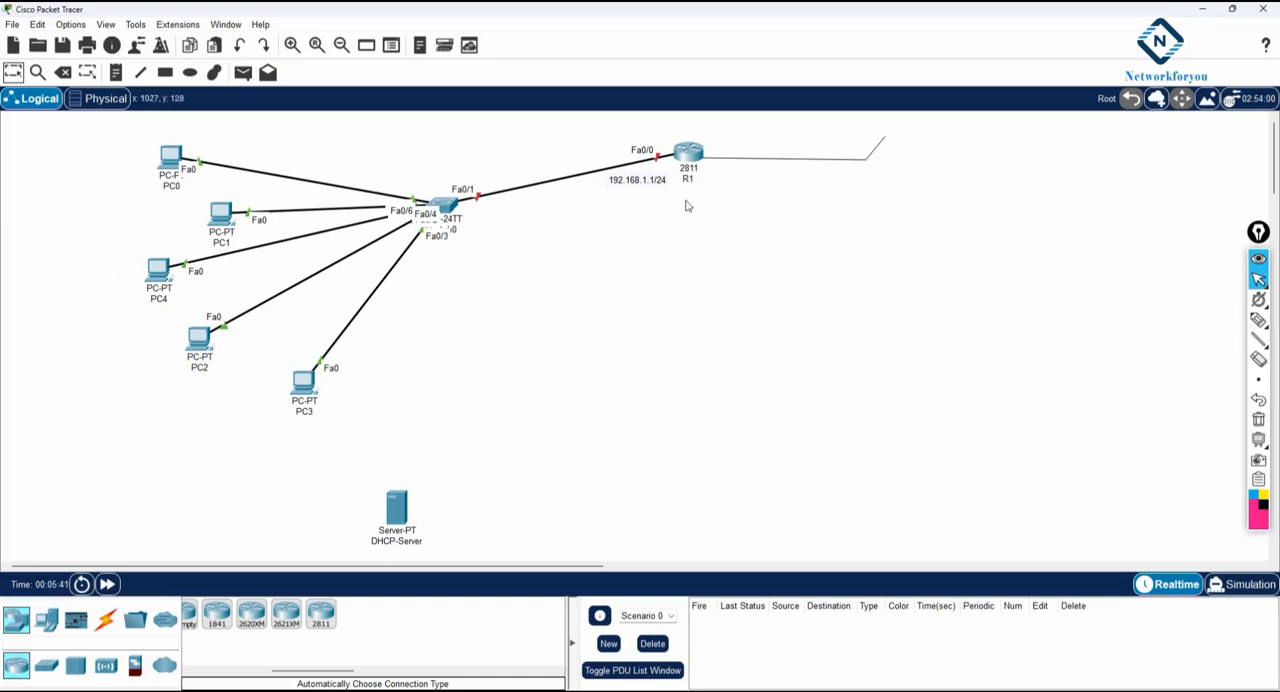
{"action": "left_click_drag", "start_coordinate": [648, 183], "coordinate": [603, 149]}
- Switch to the blank Notepad note, make its window narrower, and write the heading "!DHCP Server in CISCO Router:"
{"action": "key", "text": "alt+Tab"}
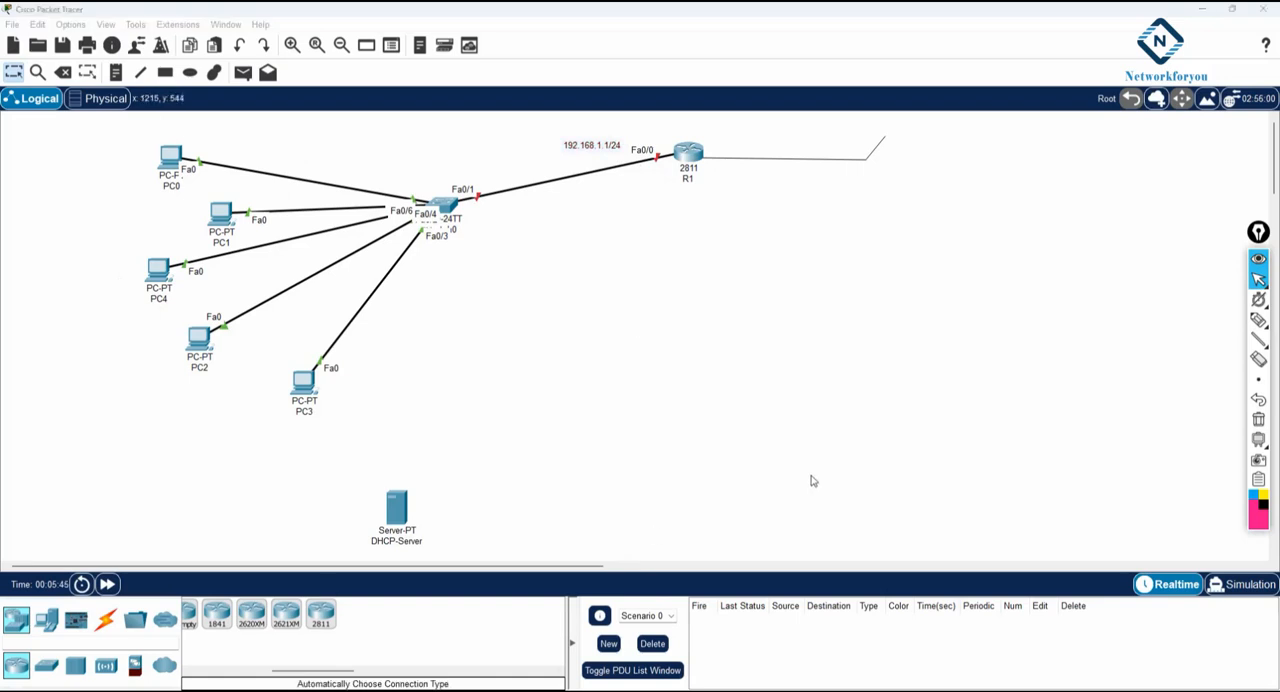
{"action": "left_click", "coordinate": [1086, 34]}
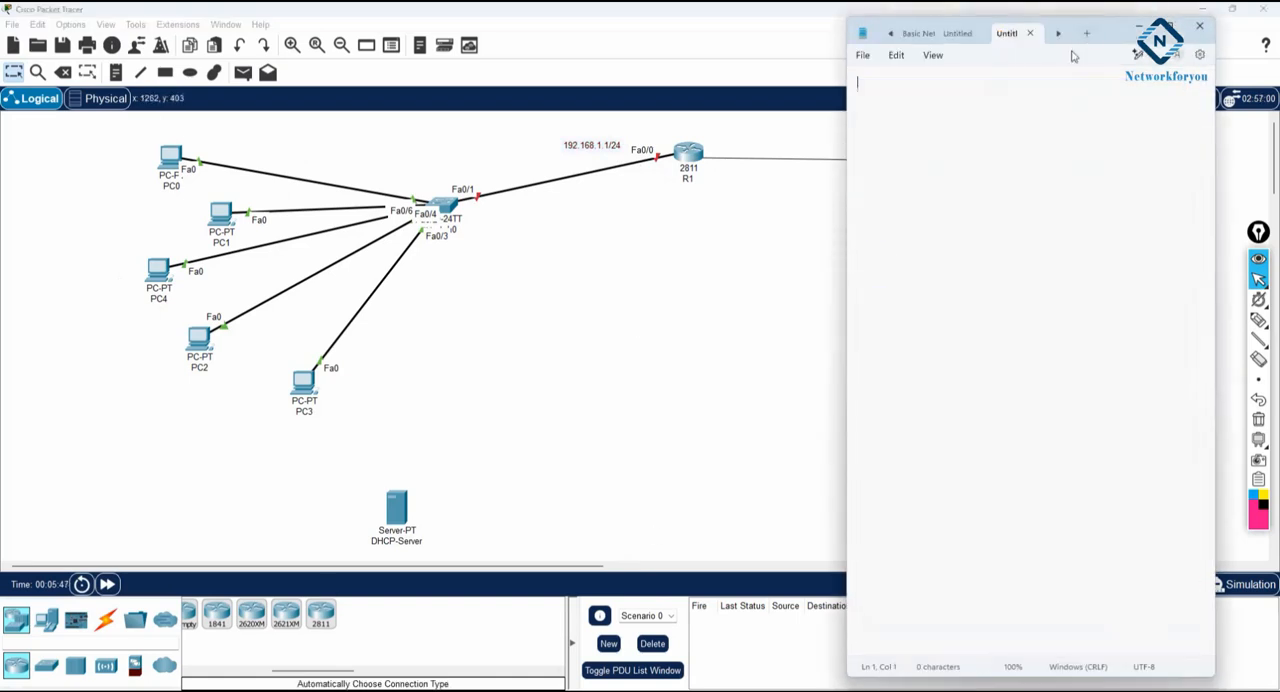
{"action": "left_click_drag", "start_coordinate": [846, 113], "coordinate": [938, 113]}
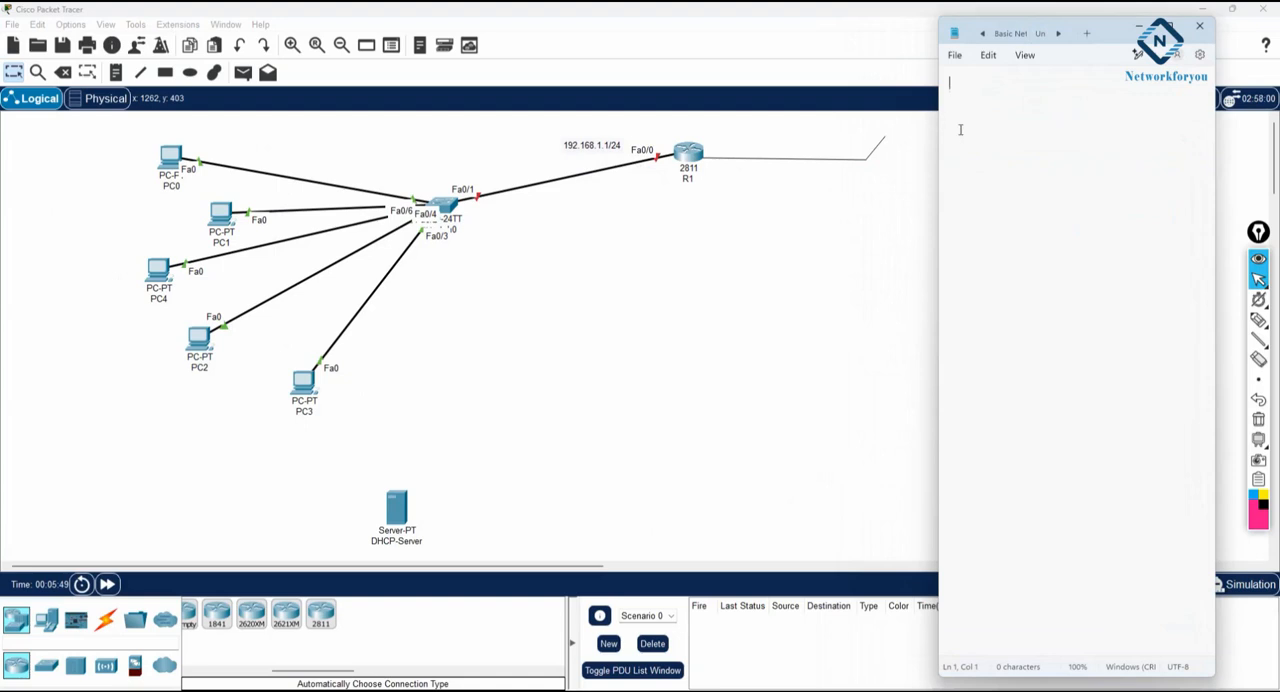
{"action": "type", "text": "1"}
{"action": "left_click_drag", "start_coordinate": [1108, 36], "coordinate": [1068, 113]}
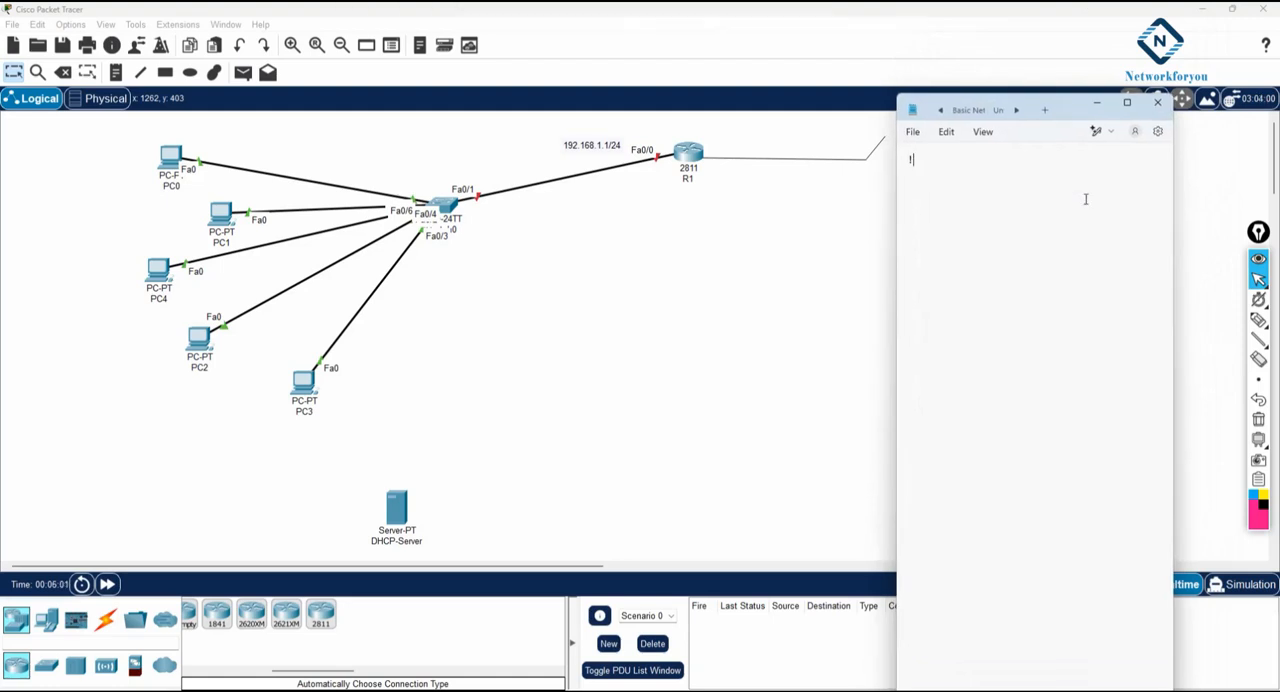
{"action": "type", "text": "HCP Server in CISCO "}
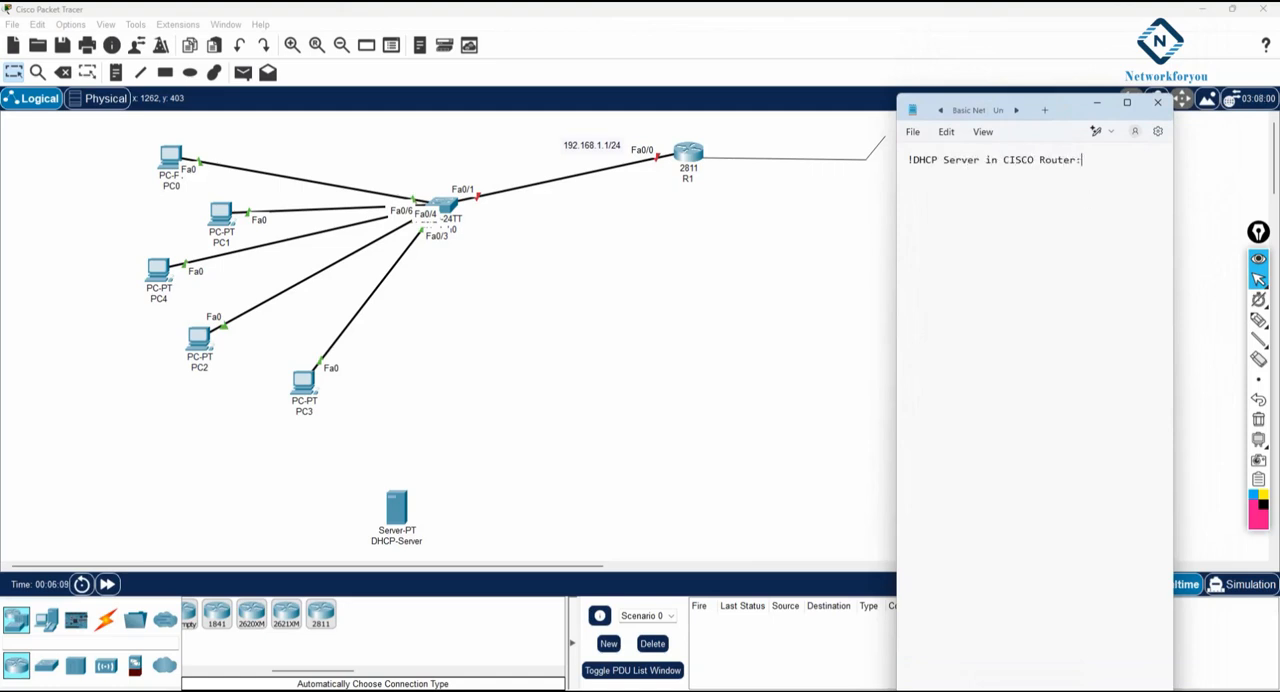
{"action": "type", "text": "Router:"}
- Add the comment "!R1 Configuration:" to the note, followed by the commands en, config t and hostname R1 on separate lines
{"action": "key", "text": "Return"}
{"action": "key", "text": "Return"}
{"action": "type", "text": "!"}
{"action": "type", "text": "R"}
{"action": "type", "text": "1 Configuration:  "}
{"action": "type", "text": "en"}
{"action": "key", "text": "Return"}
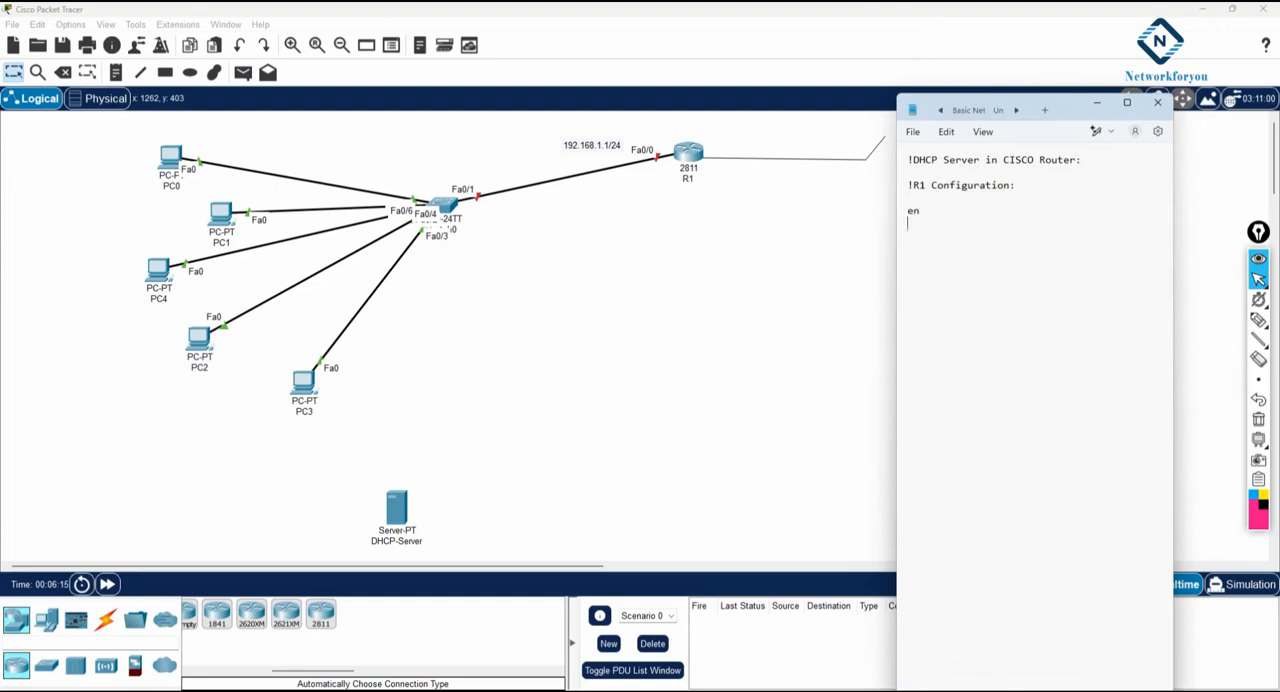
{"action": "type", "text": "host"}
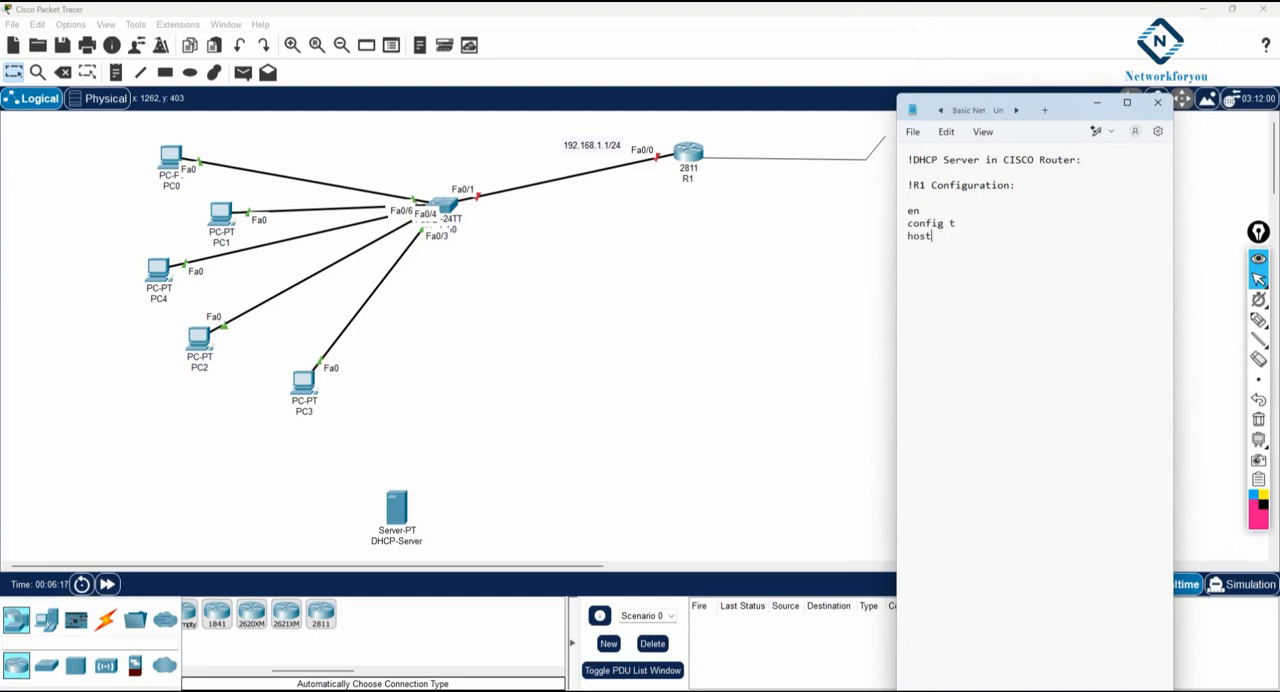
{"action": "type", "text": "name R1"}
{"action": "key", "text": "Return"}
- Add the interface commands int f0/0, ip add 192.168.1.1 255.255.255.0 and no sh to the note
{"action": "type", "text": "int f0/0"}
{"action": "key", "text": "Return"}
{"action": "type", "text": "ip add 192.168.1.1"}
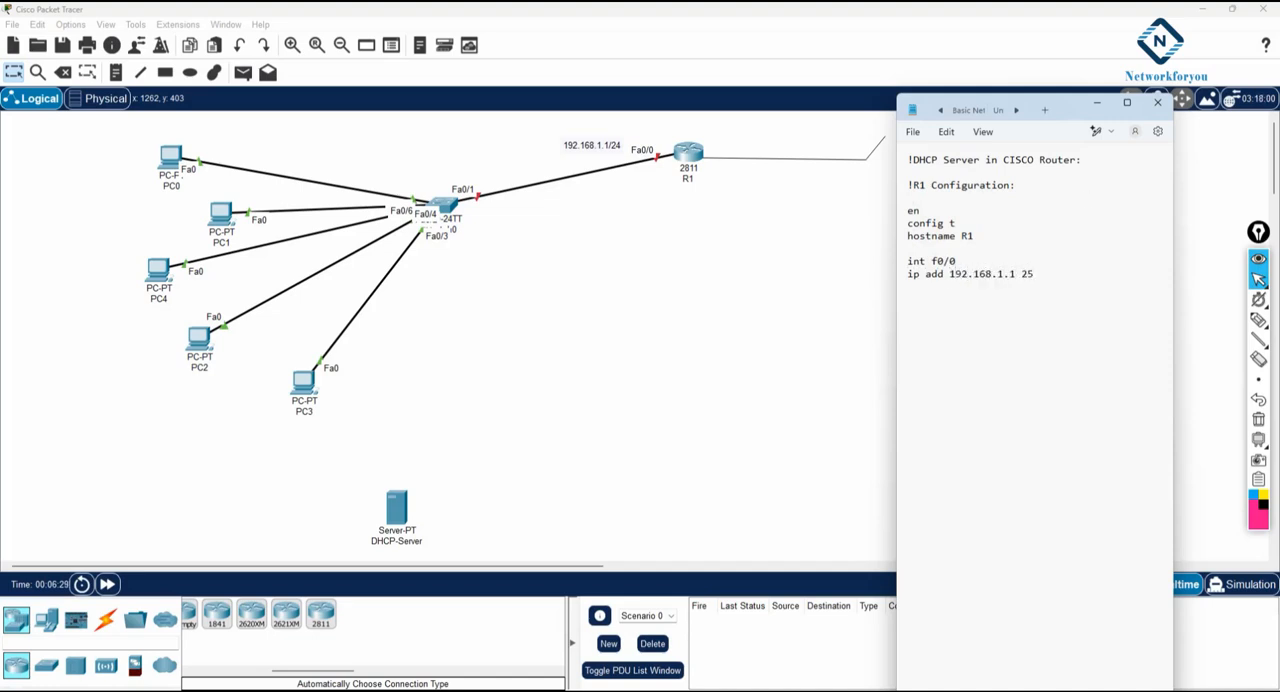
{"action": "type", "text": "255.255.0"}
{"action": "key", "text": "Return"}
{"action": "type", "text": "no sh"}
- Copy the note's R1 configuration block, open R1's command line in Packet Tracer and widen its window
{"action": "left_click_drag", "start_coordinate": [990, 288], "coordinate": [880, 185]}
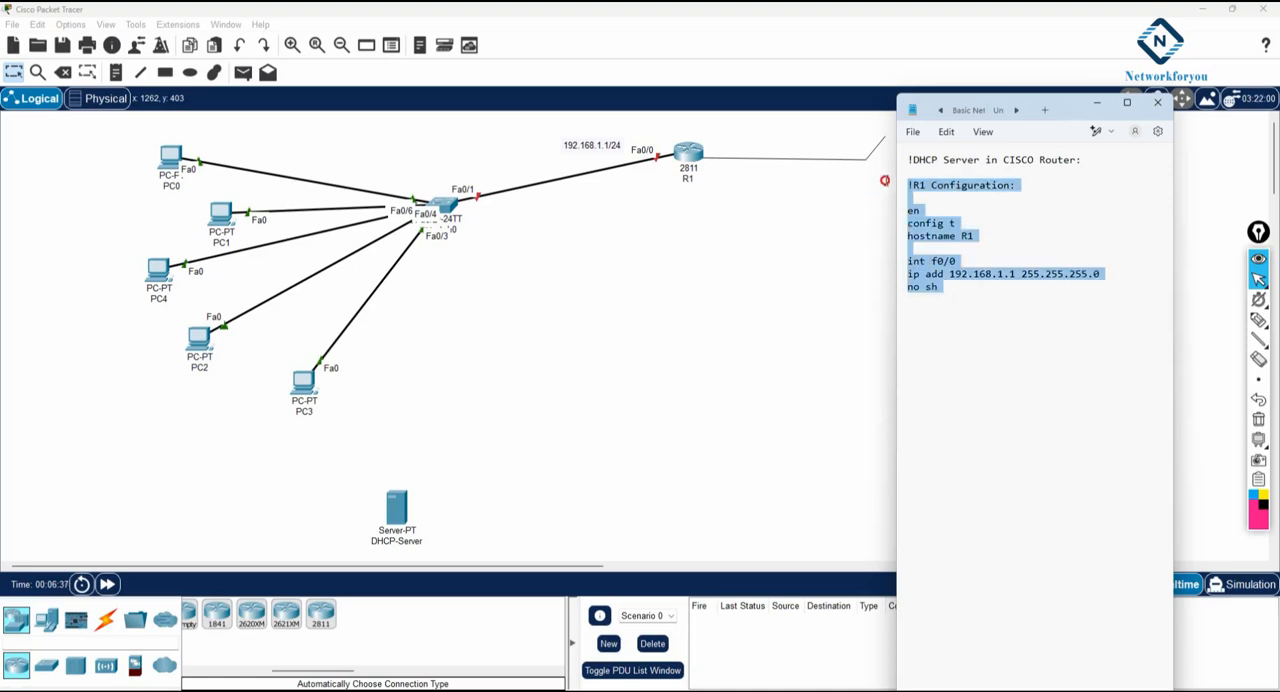
{"action": "right_click", "coordinate": [928, 224]}
{"action": "left_click", "coordinate": [966, 288]}
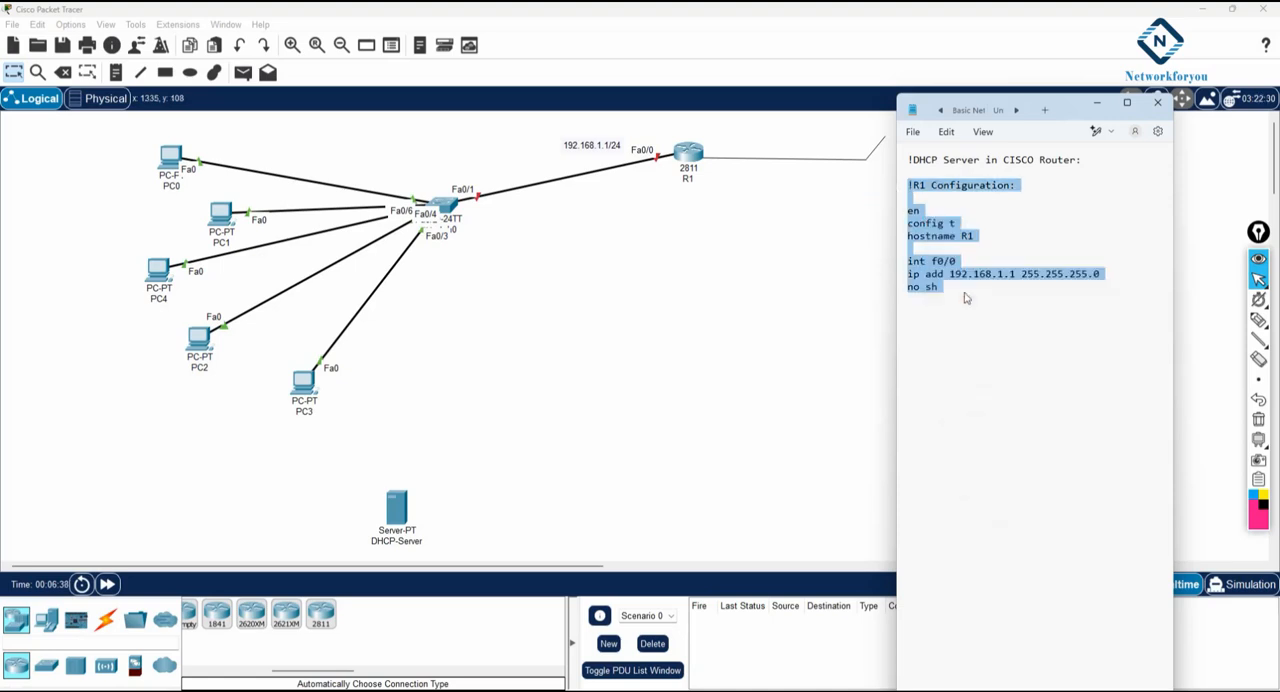
{"action": "left_click", "coordinate": [700, 158]}
{"action": "left_click", "coordinate": [559, 180]}
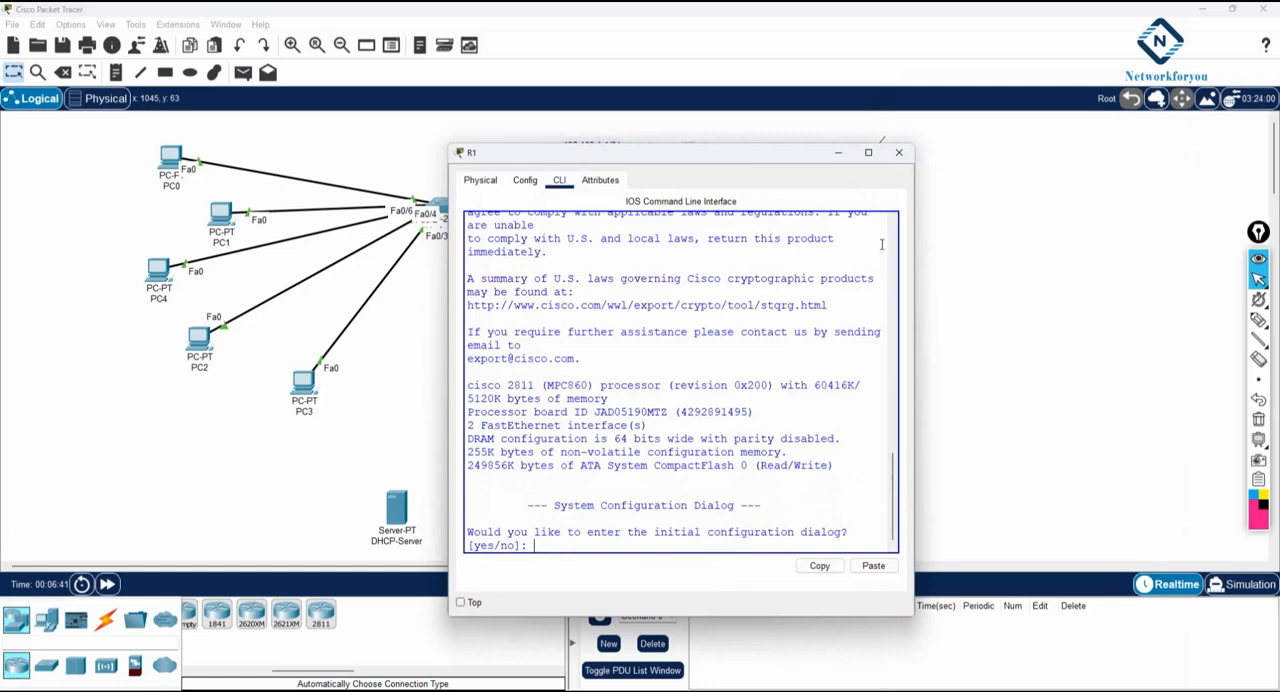
{"action": "left_click_drag", "start_coordinate": [916, 246], "coordinate": [1196, 248]}
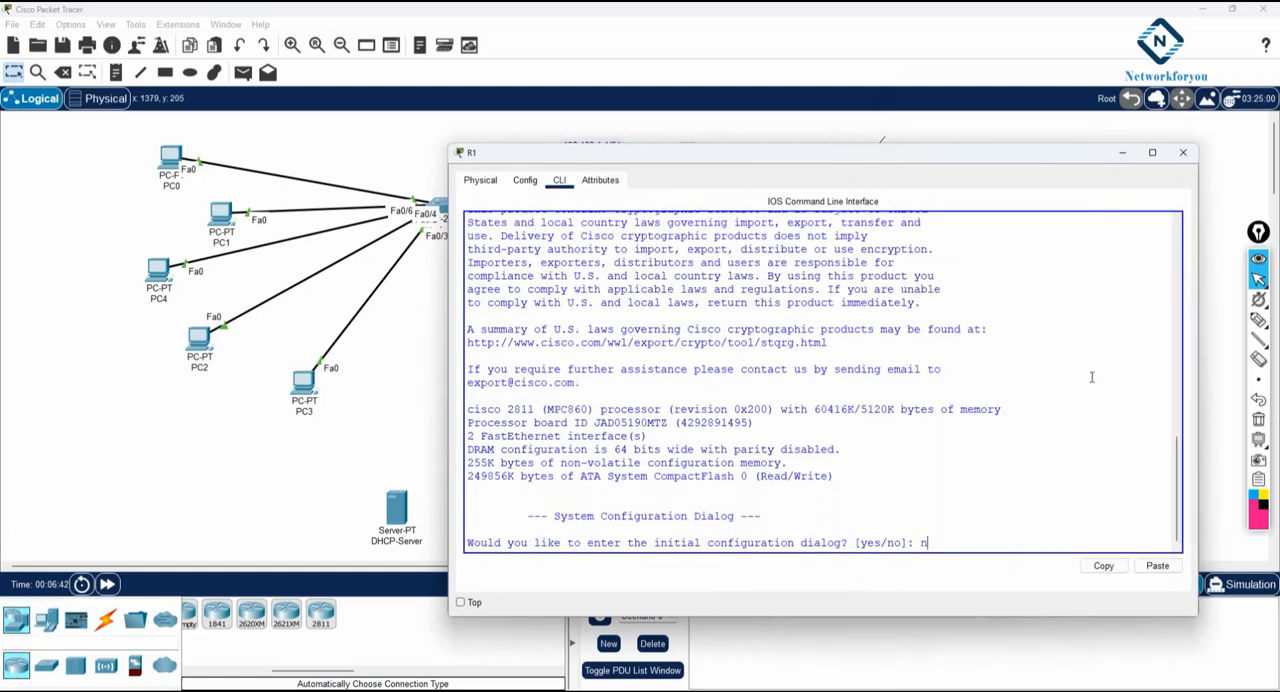
- Answer no to R1's initial configuration dialog and bring up the Router> prompt
{"action": "type", "text": "no"}
{"action": "key", "text": "Return"}
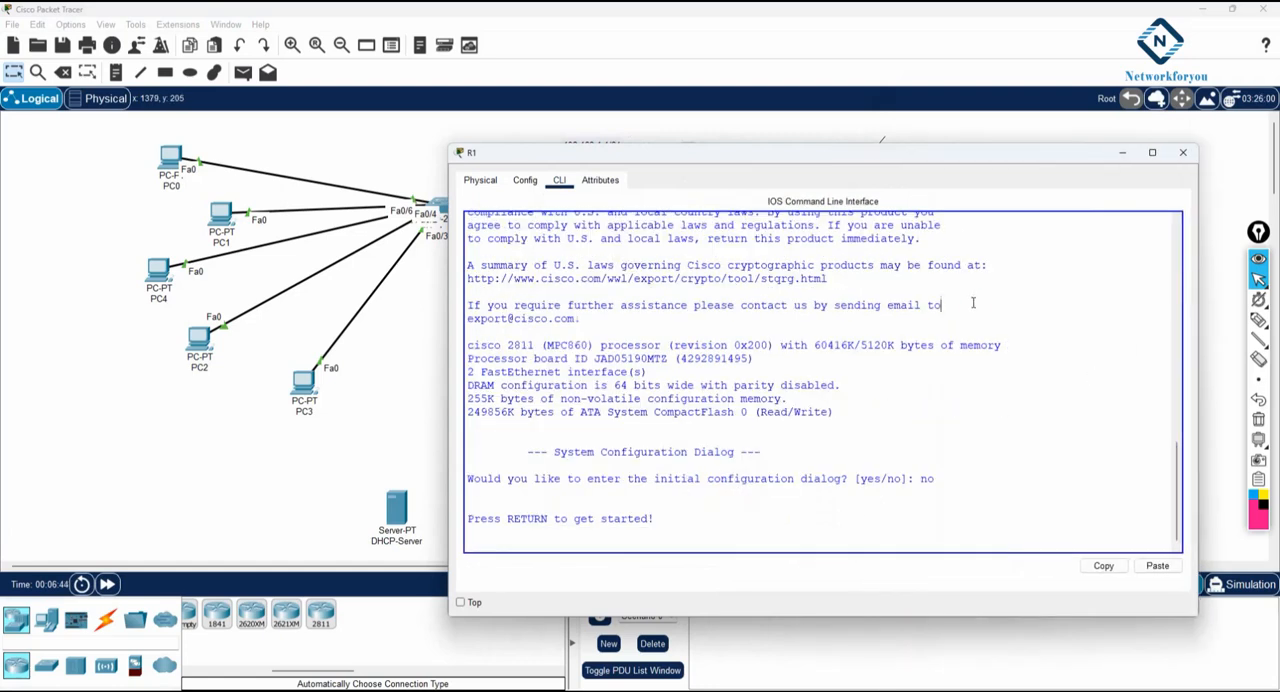
{"action": "key", "text": "Return"}
{"action": "key", "text": "Return"}
{"action": "key", "text": "Return"}
{"action": "key", "text": "Return"}
{"action": "key", "text": "Return"}
{"action": "key", "text": "Return"}
{"action": "key", "text": "Return"}
- Run the copied hostname and f0/0 configuration on R1, and exit interface configuration mode
{"action": "right_click", "coordinate": [972, 302]}
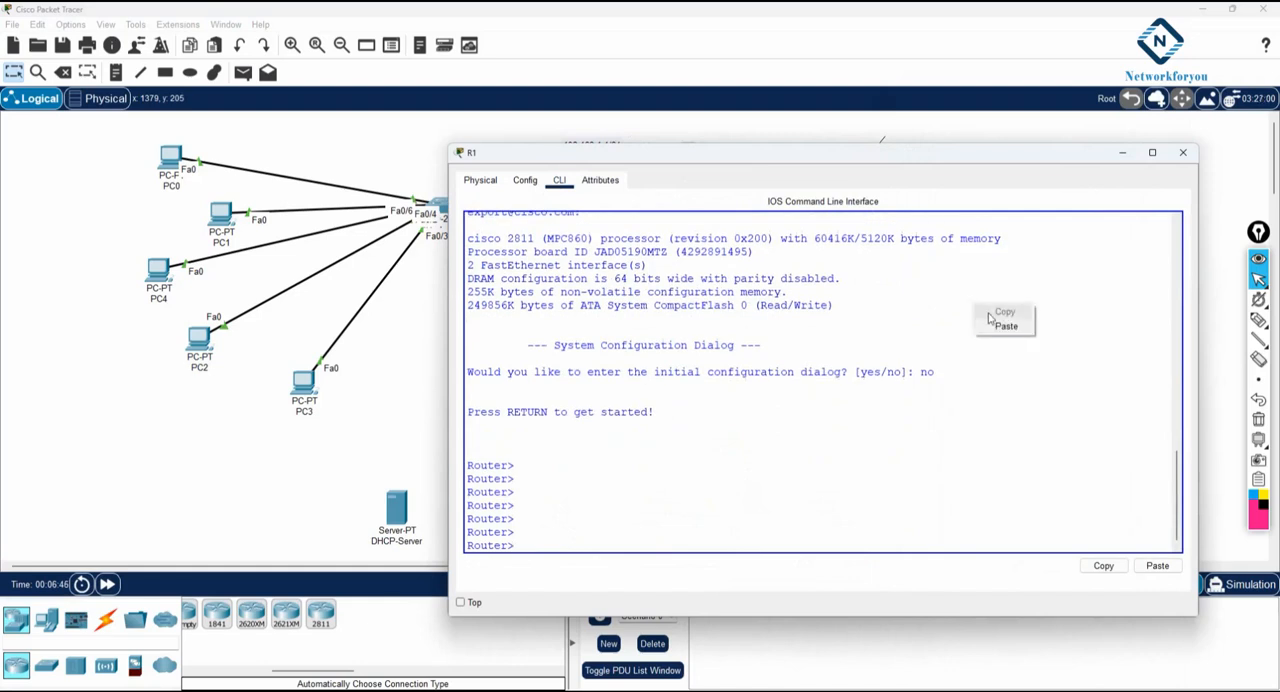
{"action": "left_click", "coordinate": [995, 321]}
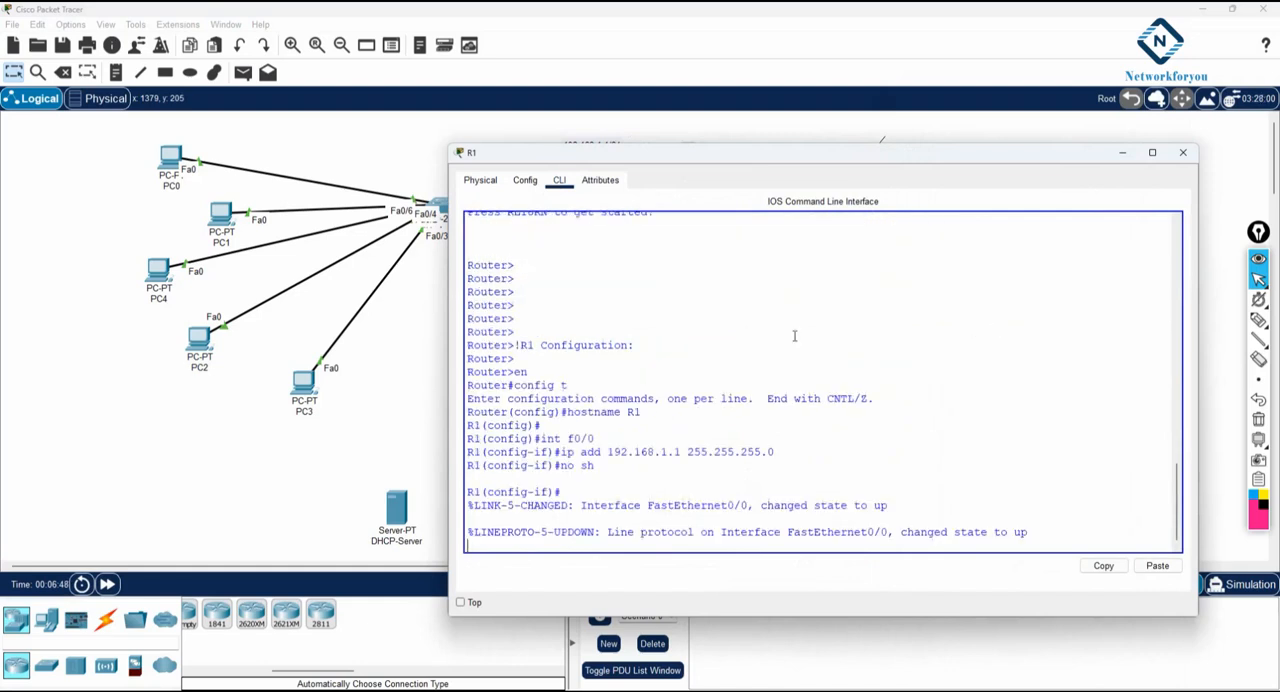
{"action": "key", "text": "Return"}
{"action": "left_click_drag", "start_coordinate": [728, 157], "coordinate": [680, 168]}
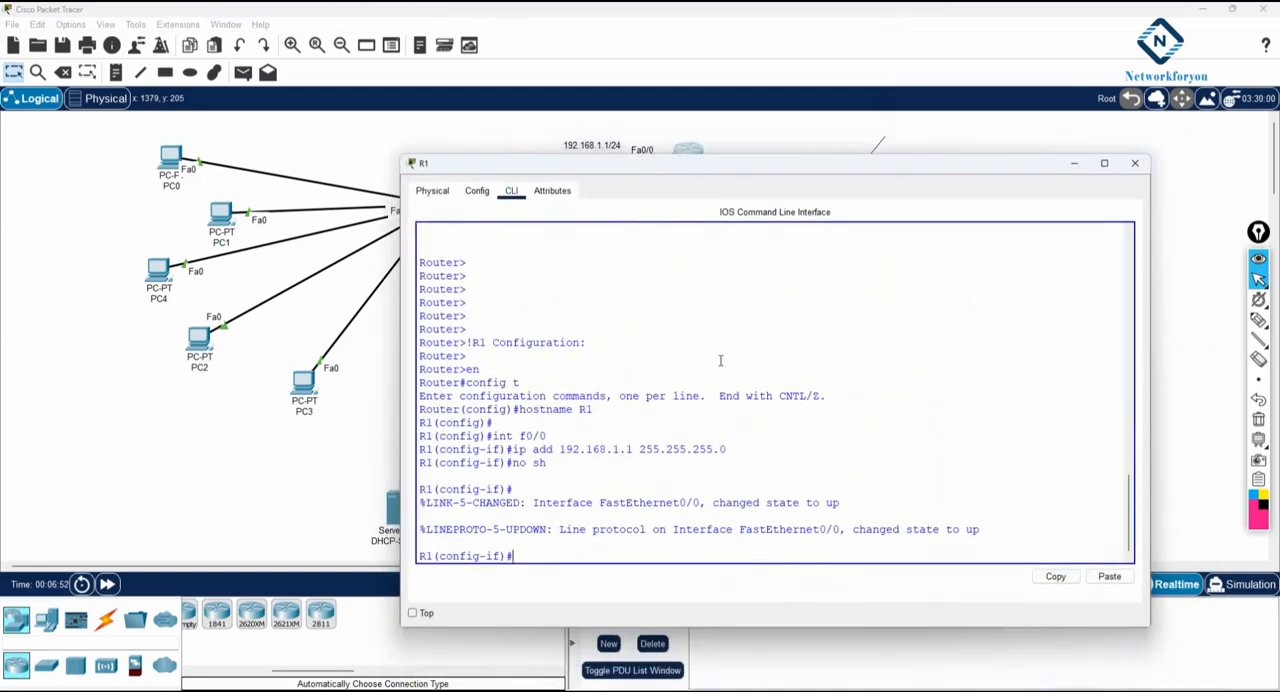
{"action": "type", "text": "exit"}
{"action": "key", "text": "Return"}
{"action": "key", "text": "Return"}
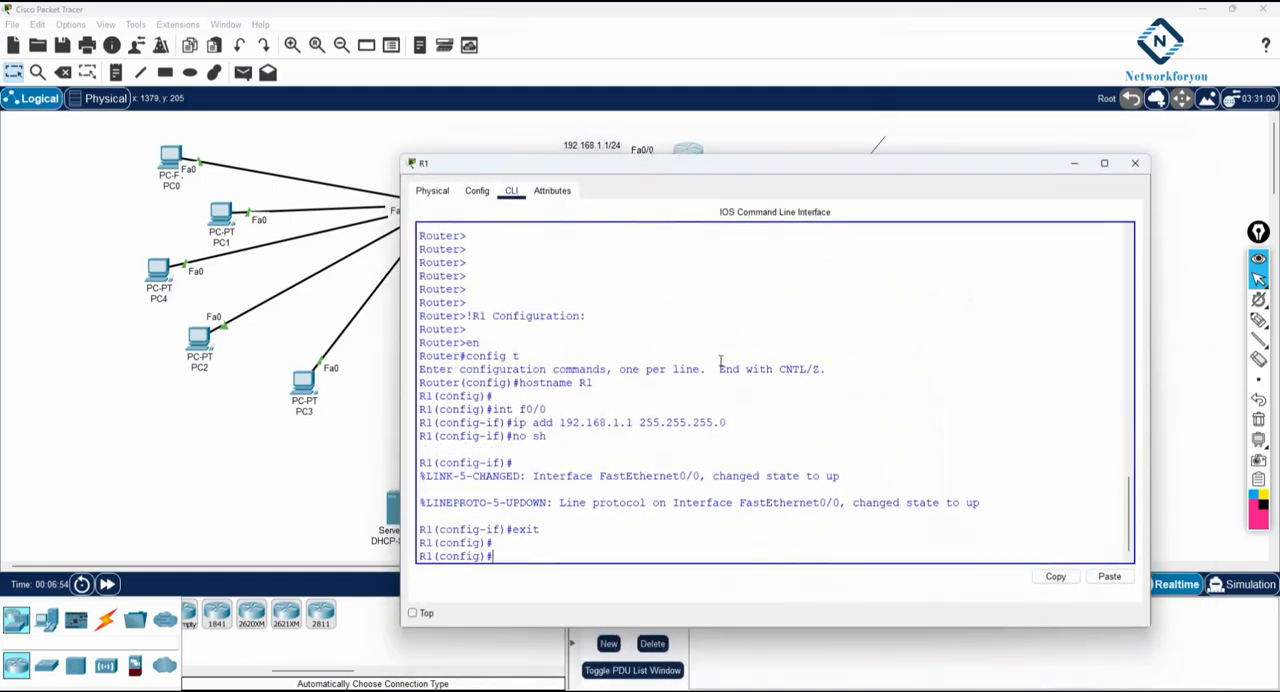
- Create a DHCP pool named LAN on R1 with the ip dhcp pool command
{"action": "type", "text": "ip dhcp"}
{"action": "key", "text": "Tab"}
{"action": "type", "text": "po"}
{"action": "key", "text": "Tab"}
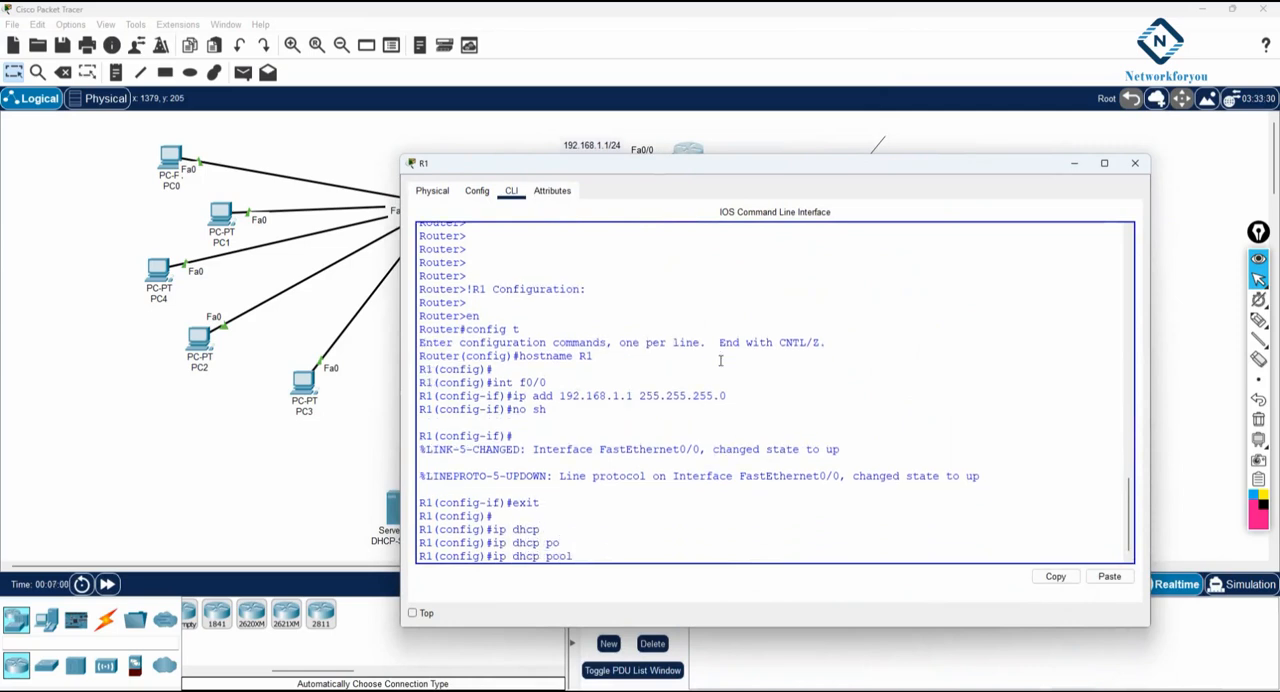
{"action": "type", "text": "LAN"}
{"action": "key", "text": "Return"}
- Assign the network 192.168.1.0 255.255.255.0 to the LAN pool
{"action": "type", "text": "nfig)#ne"}
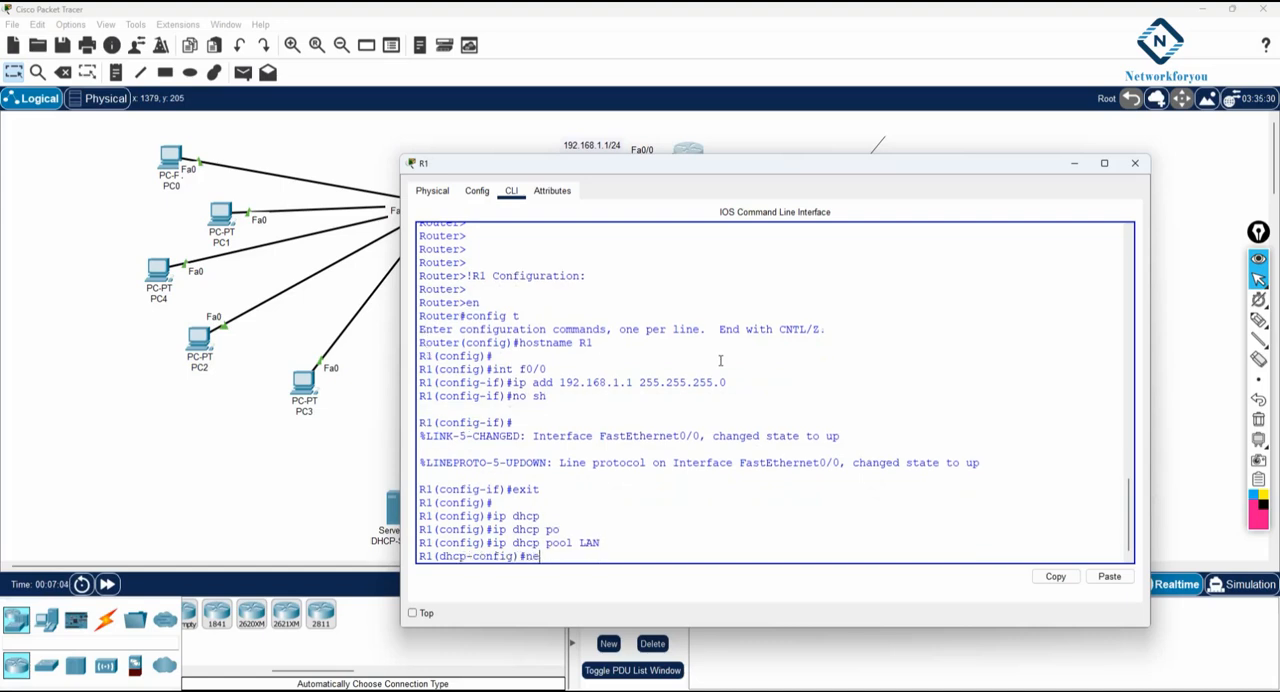
{"action": "type", "text": "t"}
{"action": "key", "text": "Tab"}
{"action": "type", "text": "192.168.1.0 255.255.255.0"}
{"action": "key", "text": "Return"}
- Set the LAN pool's default-router to 192.168.1.1 and exit DHCP configuration mode
{"action": "type", "text": "dhcp-config)#d"}
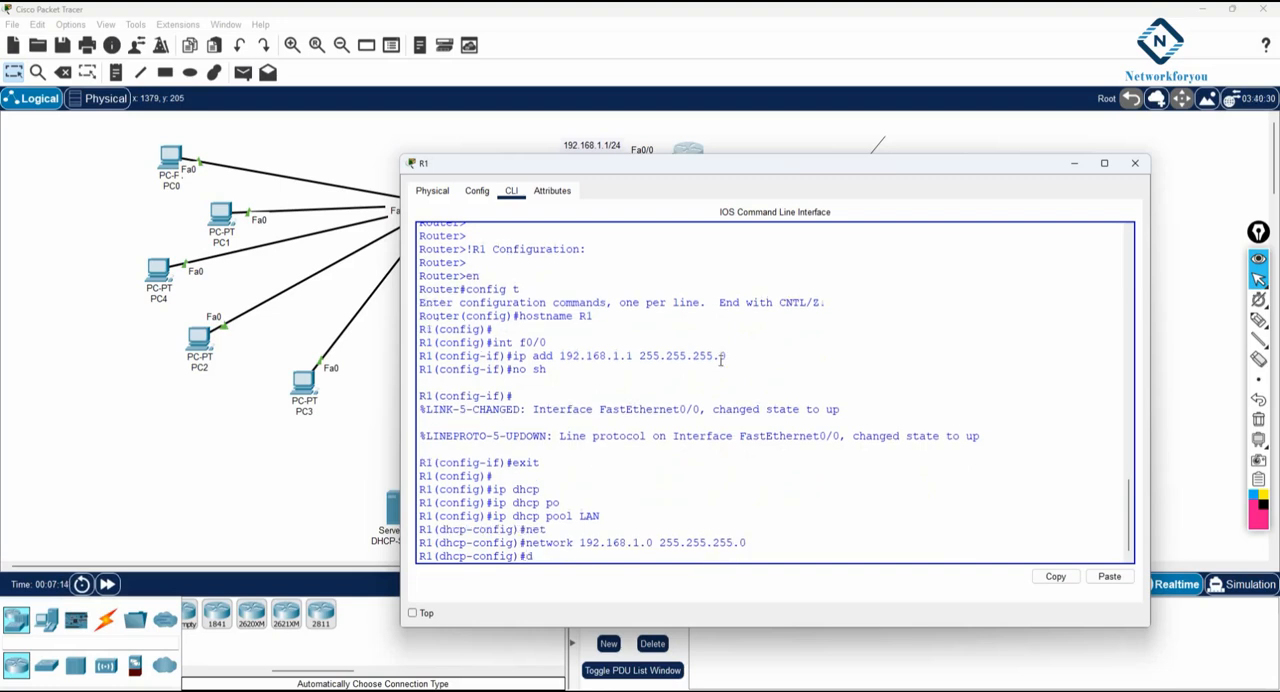
{"action": "type", "text": "e"}
{"action": "key", "text": "Tab"}
{"action": "type", "text": "192.168.1.1"}
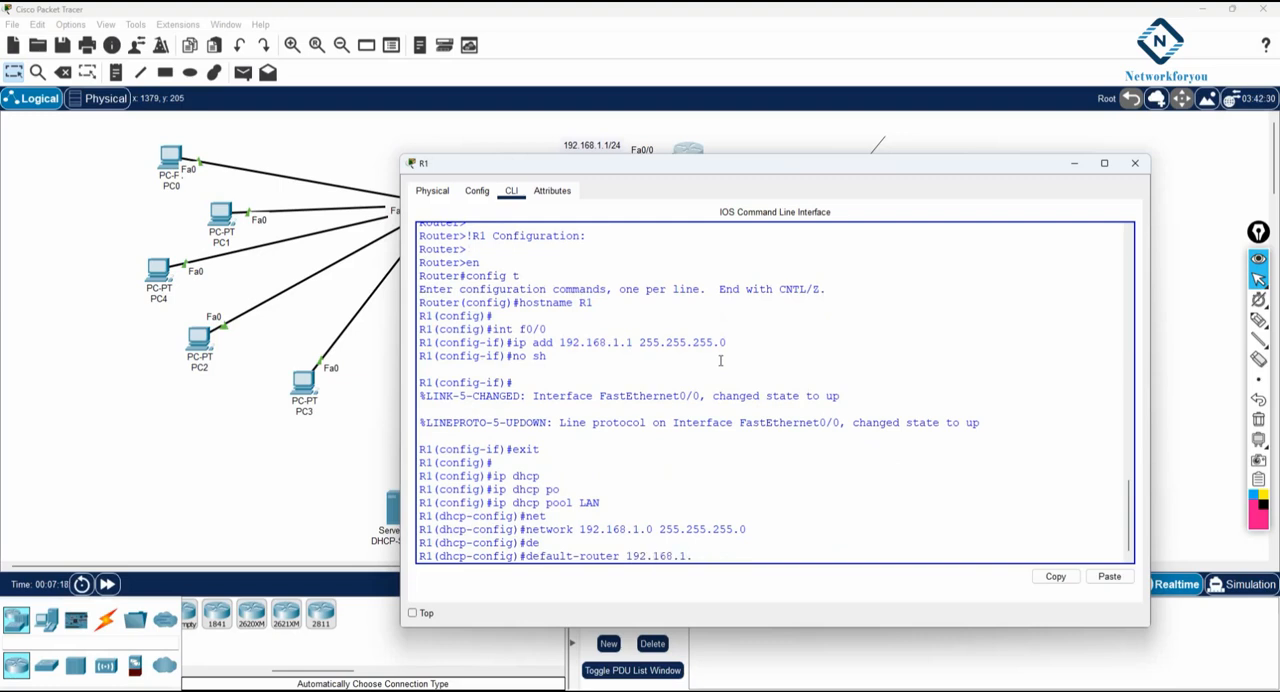
{"action": "key", "text": "Return"}
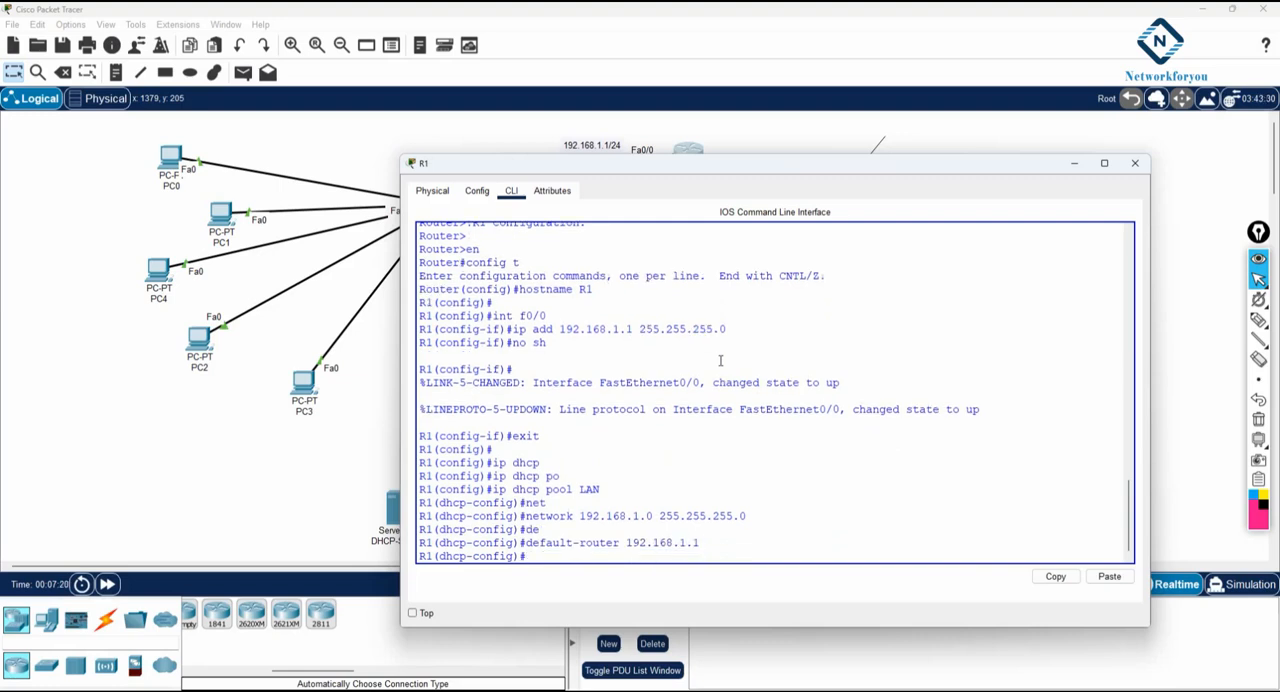
{"action": "type", "text": "exit"}
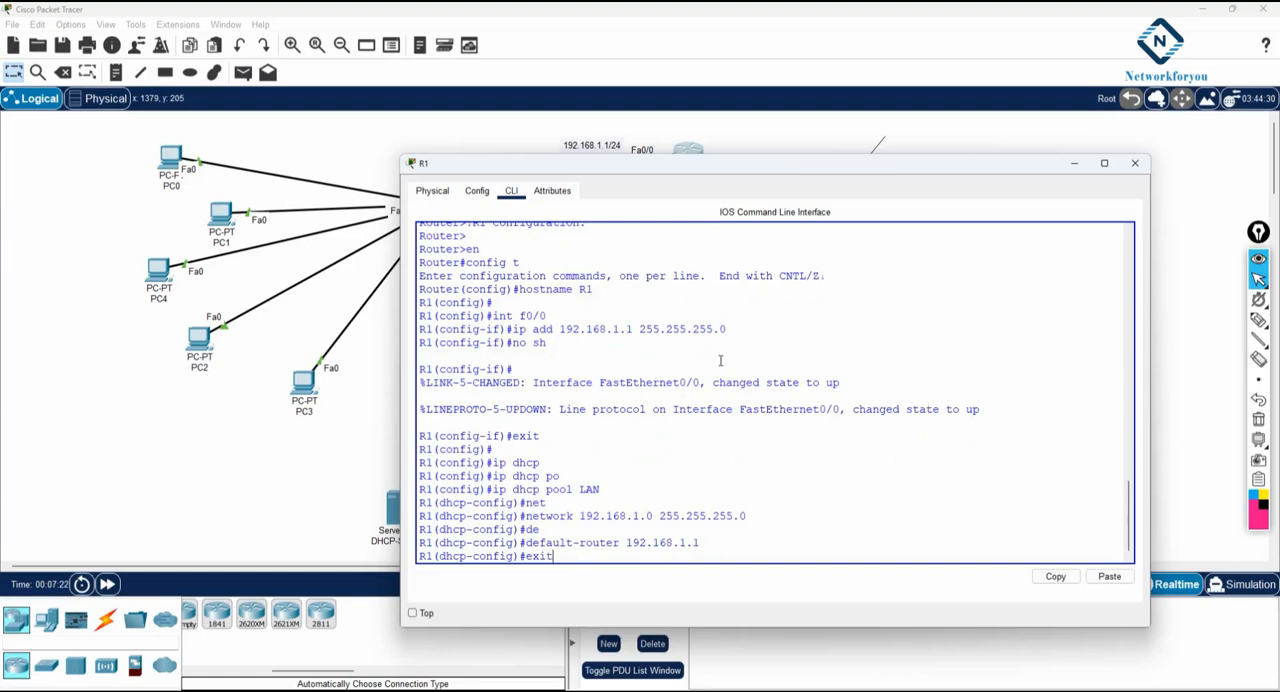
{"action": "key", "text": "Return"}
{"action": "key", "text": "Return"}
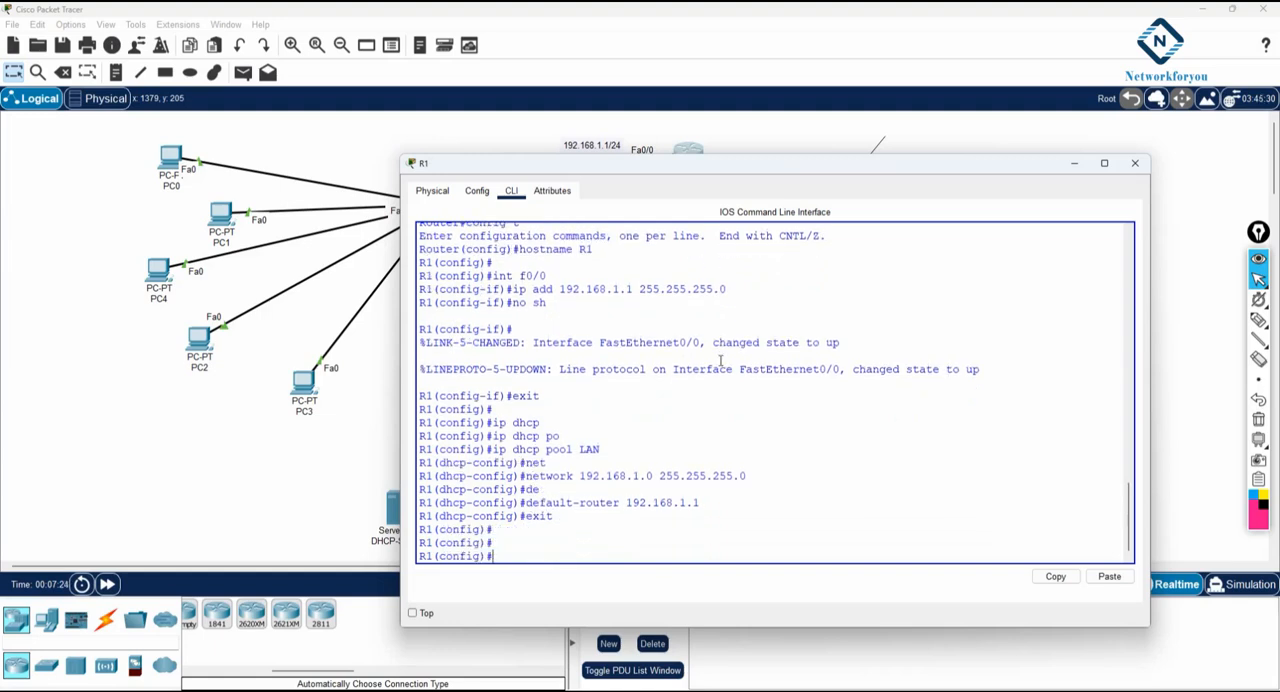
- Exclude the addresses 192.168.1.1 to 192.168.1.10 from DHCP with the ip dhcp excluded-address command
{"action": "type", "text": "ip dhcp ex"}
{"action": "key", "text": "Tab"}
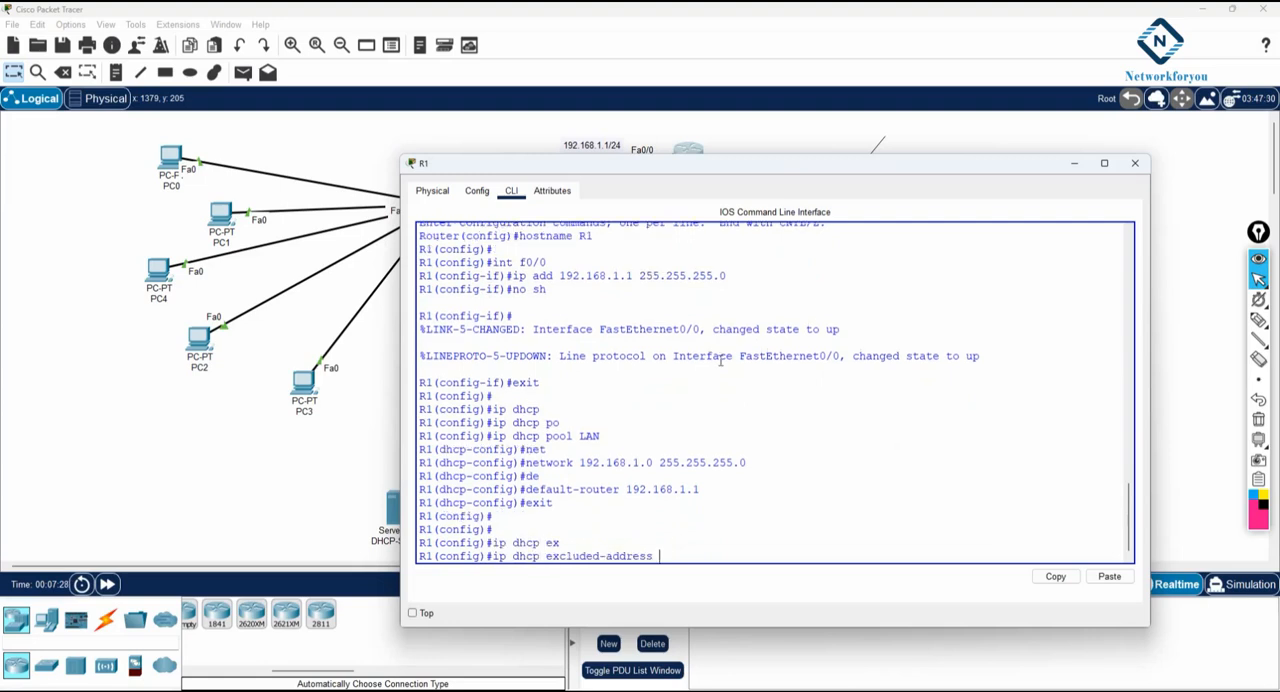
{"action": "type", "text": "192.168.1.1 192.168.1.10"}
{"action": "key", "text": "Return"}
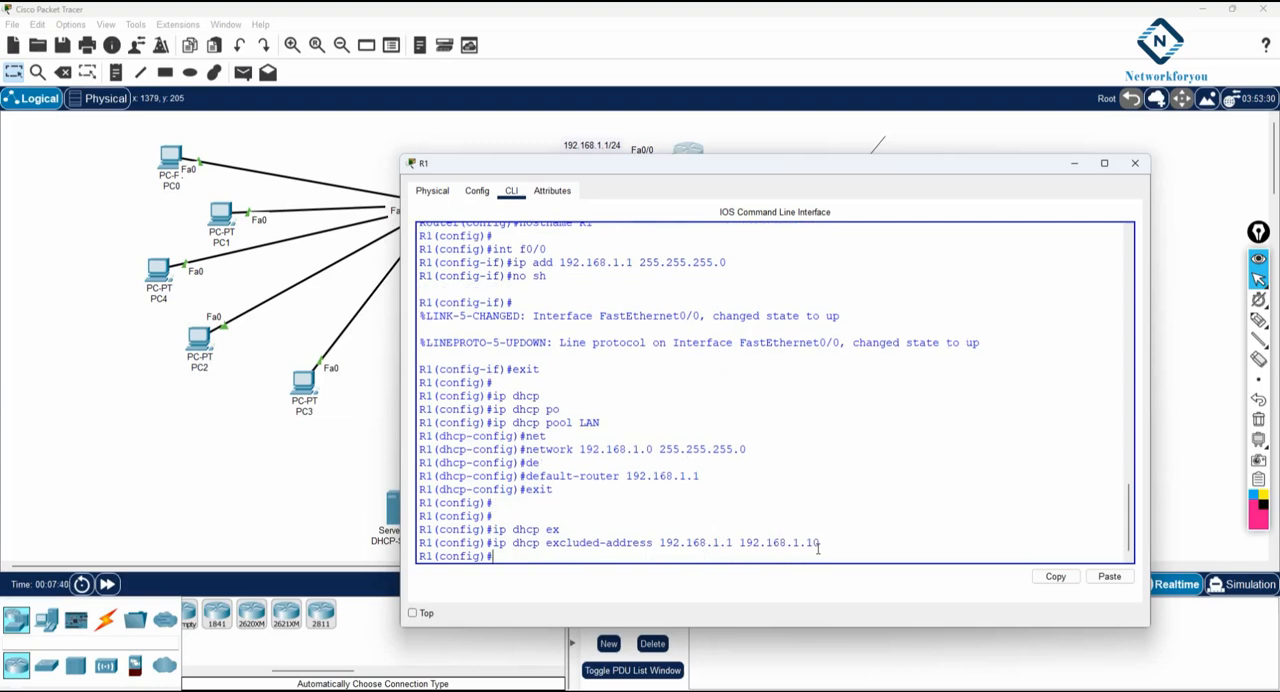
- Copy the ip dhcp excluded-address command from R1's command line into the Notepad note below the no sh line
{"action": "left_click_drag", "start_coordinate": [733, 543], "coordinate": [662, 543]}
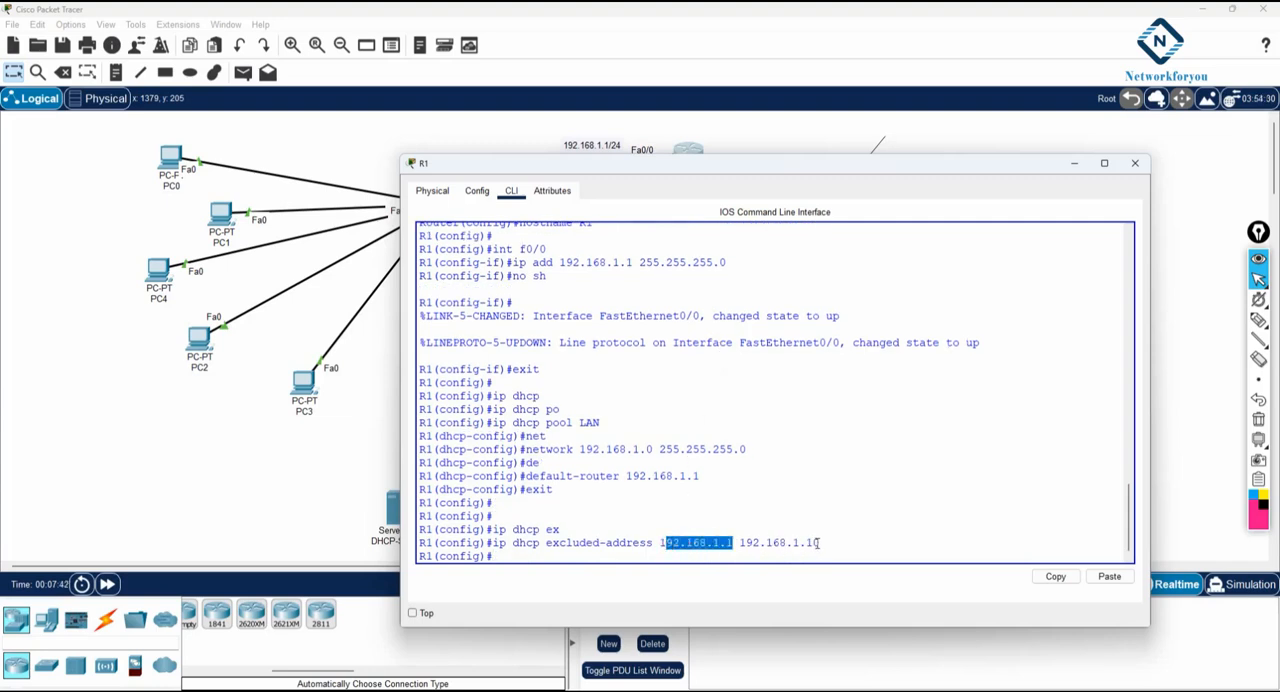
{"action": "left_click_drag", "start_coordinate": [819, 543], "coordinate": [494, 543]}
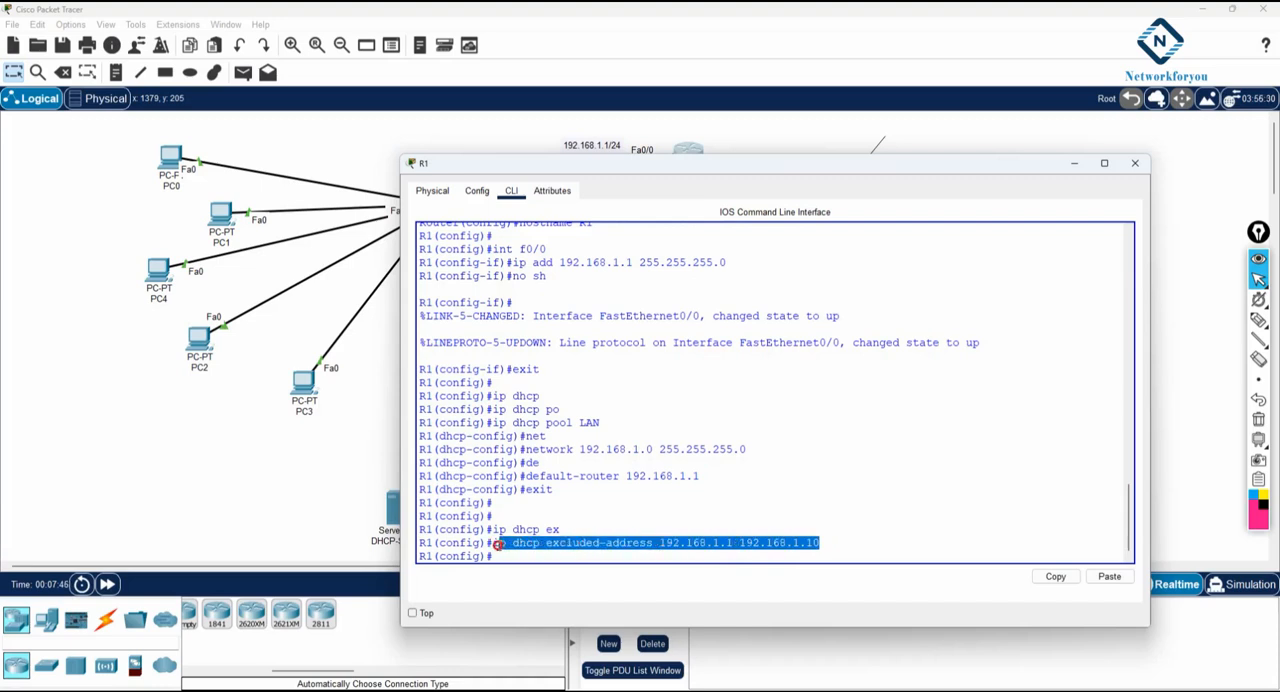
{"action": "right_click", "coordinate": [502, 549]}
{"action": "left_click", "coordinate": [533, 555]}
{"action": "left_click", "coordinate": [326, 690]}
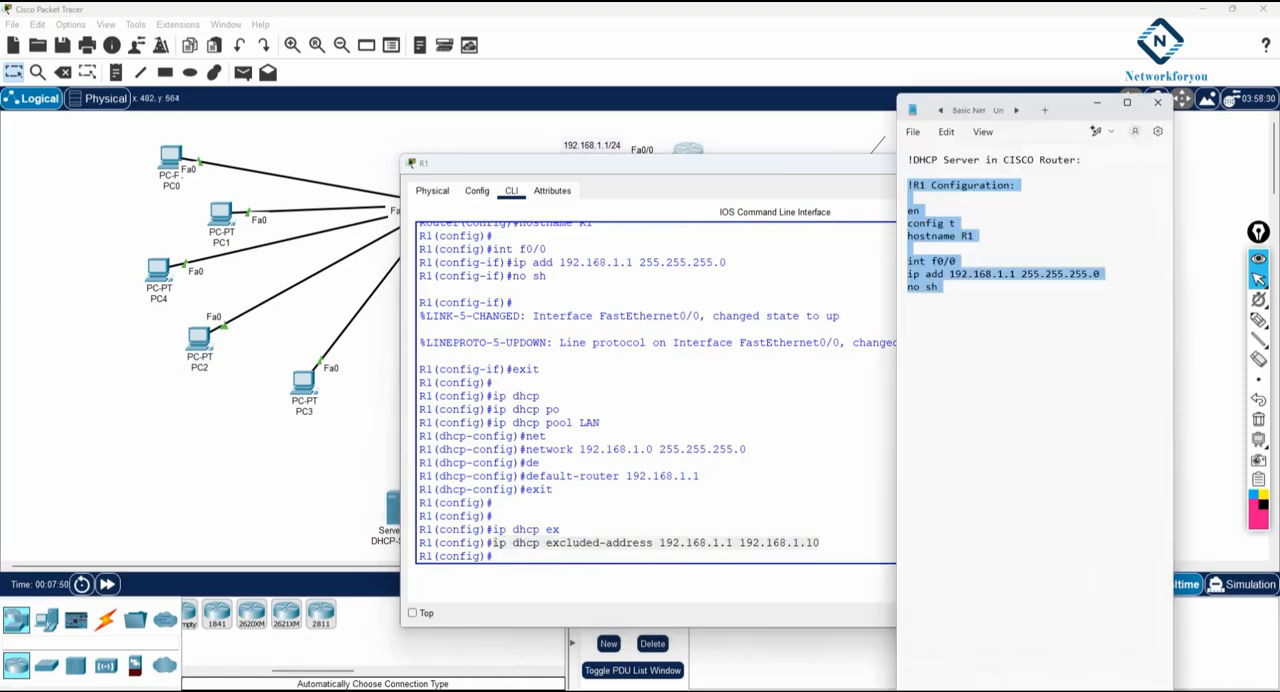
{"action": "left_click", "coordinate": [928, 370]}
{"action": "key", "text": "ctrl+v"}
- Copy the ip dhcp pool LAN command into the note above the excluded-address line, leaving blank lines after it
{"action": "left_click_drag", "start_coordinate": [600, 422], "coordinate": [492, 422]}
{"action": "right_click", "coordinate": [498, 422]}
{"action": "left_click", "coordinate": [519, 432]}
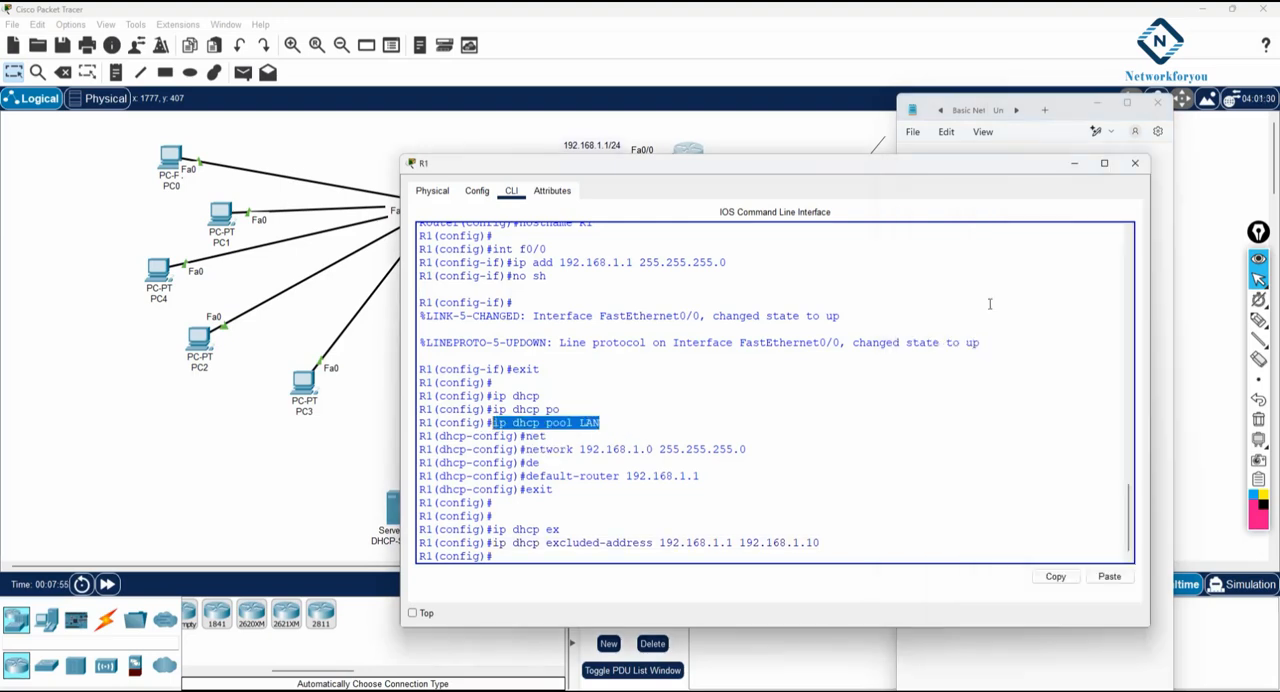
{"action": "left_click", "coordinate": [1157, 290]}
{"action": "left_click", "coordinate": [930, 312]}
{"action": "key", "text": "Return"}
{"action": "key", "text": "Return"}
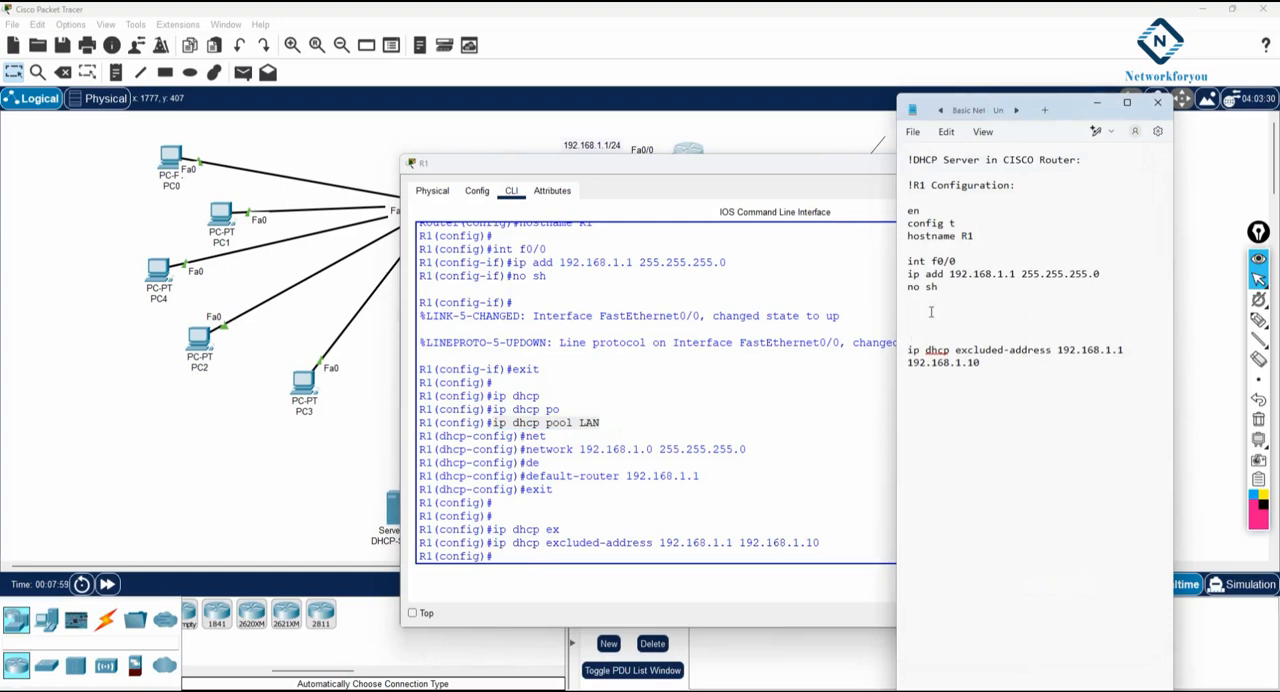
{"action": "key", "text": "ctrl+v"}
{"action": "key", "text": "Return"}
{"action": "key", "text": "Return"}
{"action": "key", "text": "Return"}
{"action": "key", "text": "Return"}
{"action": "key", "text": "Return"}
{"action": "key", "text": "Return"}
{"action": "key", "text": "Return"}
{"action": "key", "text": "Return"}
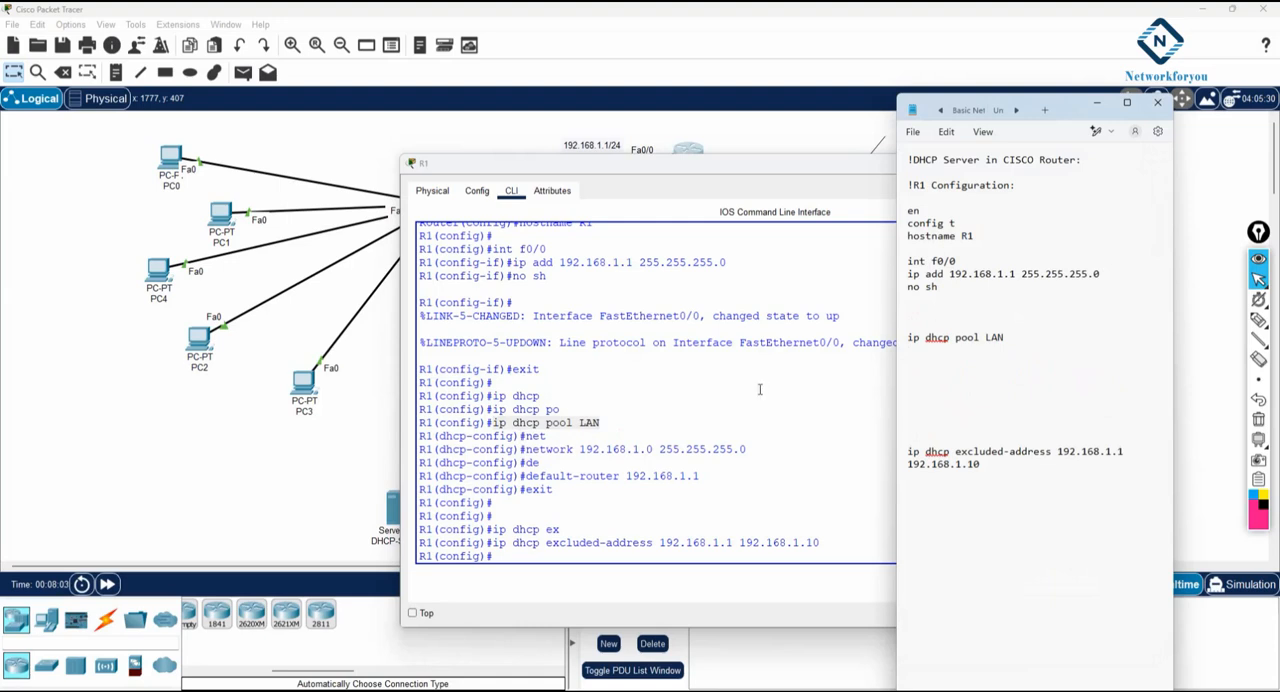
- Copy the network 192.168.1.0 255.255.255.0 command from R1's command line into the note below the ip dhcp pool LAN line
{"action": "left_click", "coordinate": [748, 449]}
{"action": "left_click_drag", "start_coordinate": [548, 436], "coordinate": [748, 447]}
{"action": "right_click", "coordinate": [748, 449]}
{"action": "left_click", "coordinate": [775, 456]}
{"action": "left_click", "coordinate": [1159, 231]}
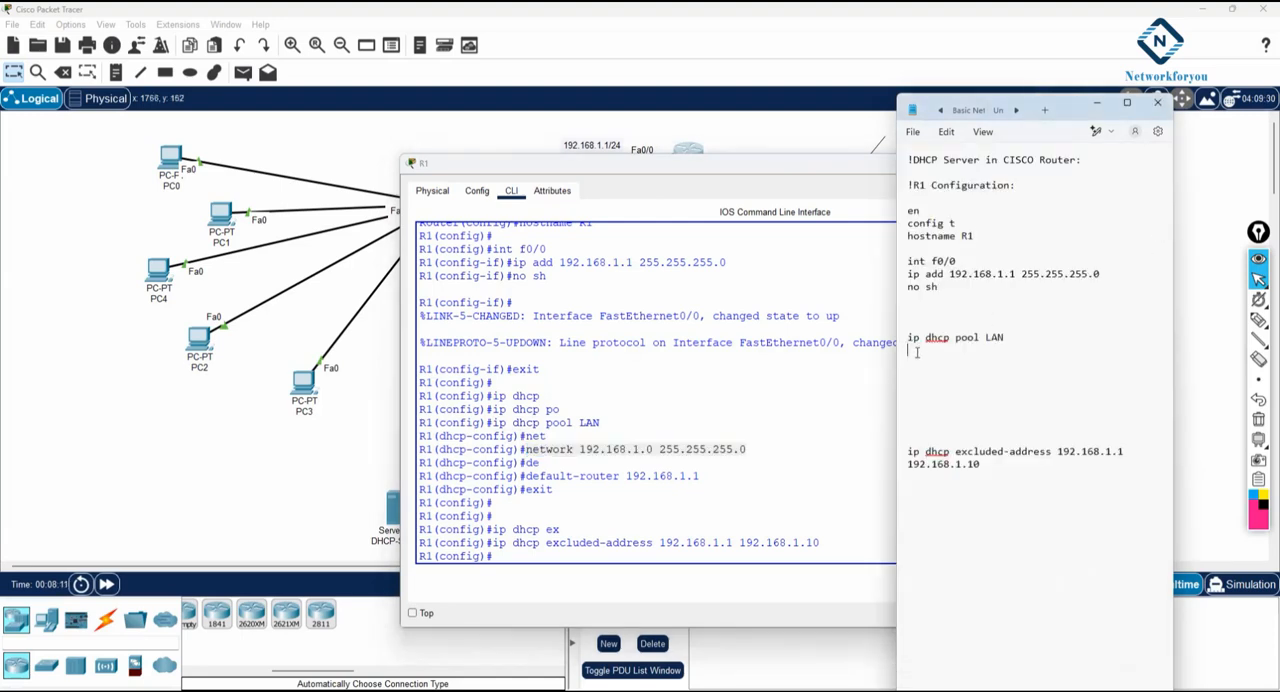
{"action": "key", "text": "ctrl+v"}
- Copy the default-router 192.168.1.1 command from R1's command line into the note below the network line
{"action": "left_click_drag", "start_coordinate": [702, 478], "coordinate": [528, 478]}
{"action": "right_click", "coordinate": [528, 478]}
{"action": "left_click", "coordinate": [574, 487]}
{"action": "left_click", "coordinate": [1058, 147]}
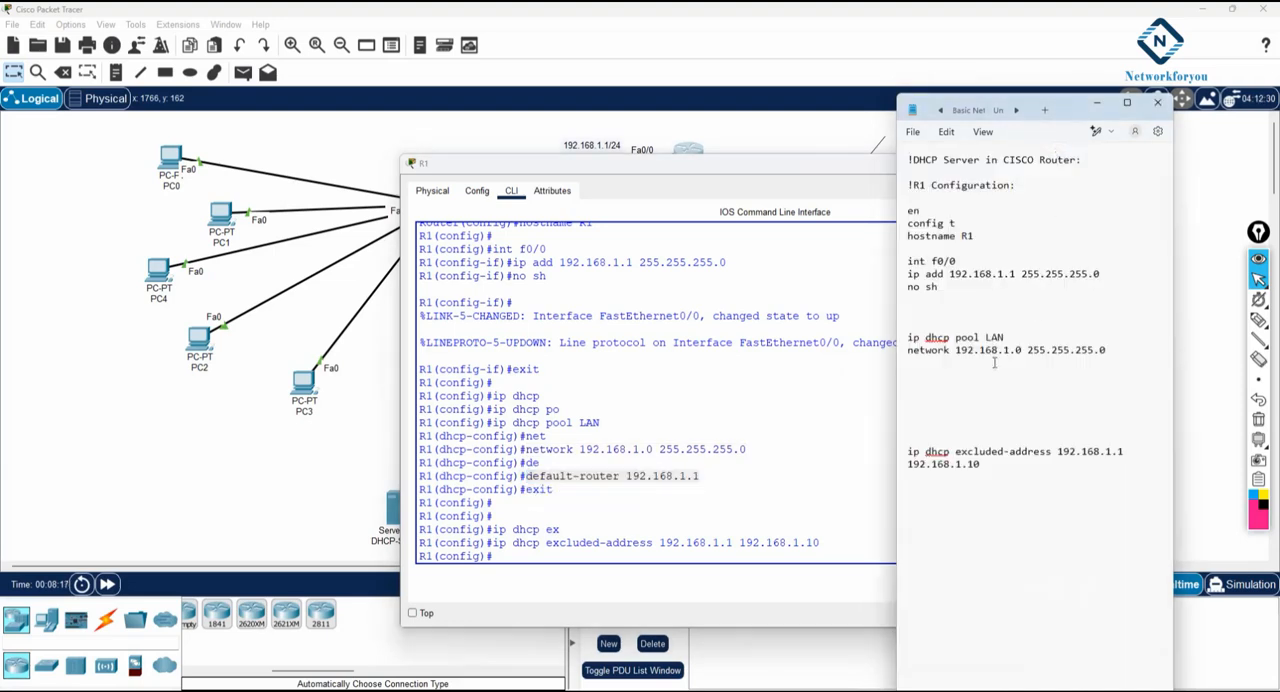
{"action": "left_click", "coordinate": [922, 364]}
{"action": "key", "text": "ctrl+v"}
- Remove the surplus blank lines between the default-router and excluded-address lines in the note
{"action": "left_click", "coordinate": [930, 364]}
{"action": "key", "text": "Delete"}
{"action": "left_click", "coordinate": [920, 426]}
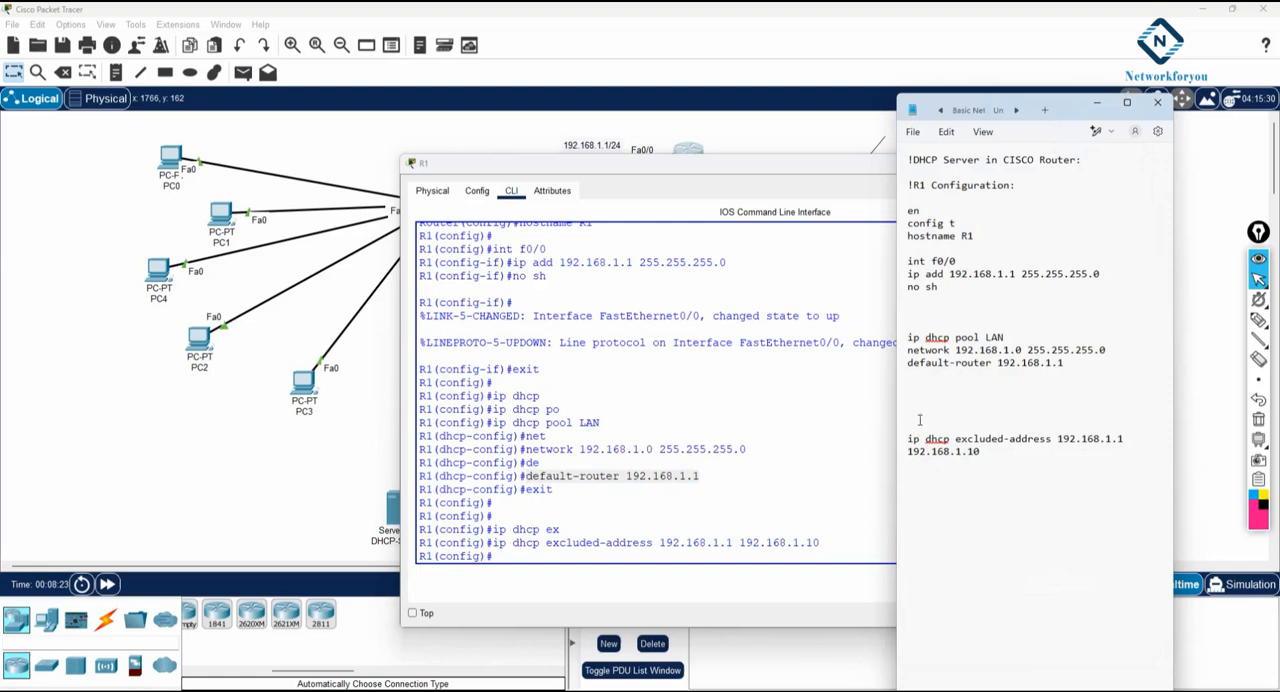
{"action": "key", "text": "BackSpace"}
{"action": "key", "text": "BackSpace"}
{"action": "key", "text": "BackSpace"}
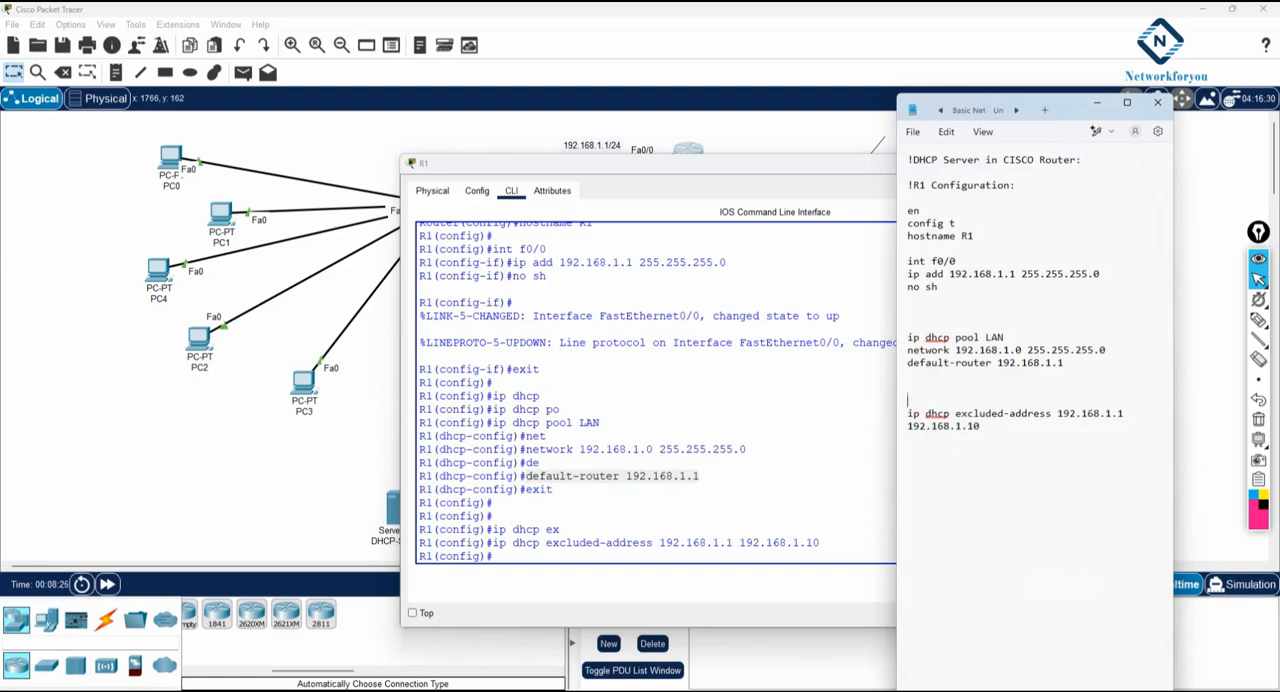
- Re-enter DHCP pool LAN on R1 and set its dns-server to 192.168.1.1
{"action": "left_click", "coordinate": [658, 546]}
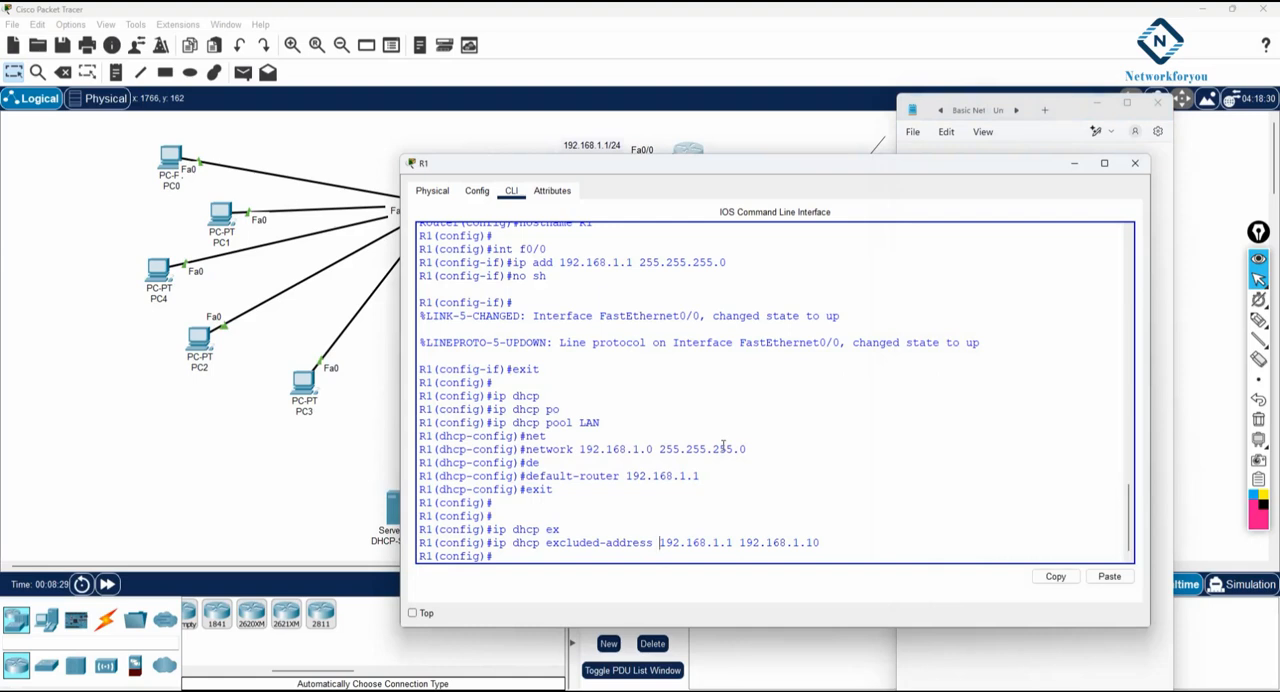
{"action": "type", "text": "ip dh"}
{"action": "key", "text": "Tab"}
{"action": "type", "text": "po"}
{"action": "key", "text": "Tab"}
{"action": "type", "text": "LAN"}
{"action": "key", "text": "Return"}
{"action": "type", "text": "dhcp-config)#dns"}
{"action": "key", "text": "Tab"}
{"action": "type", "text": "192.168.1"}
{"action": "key", "text": "Return"}
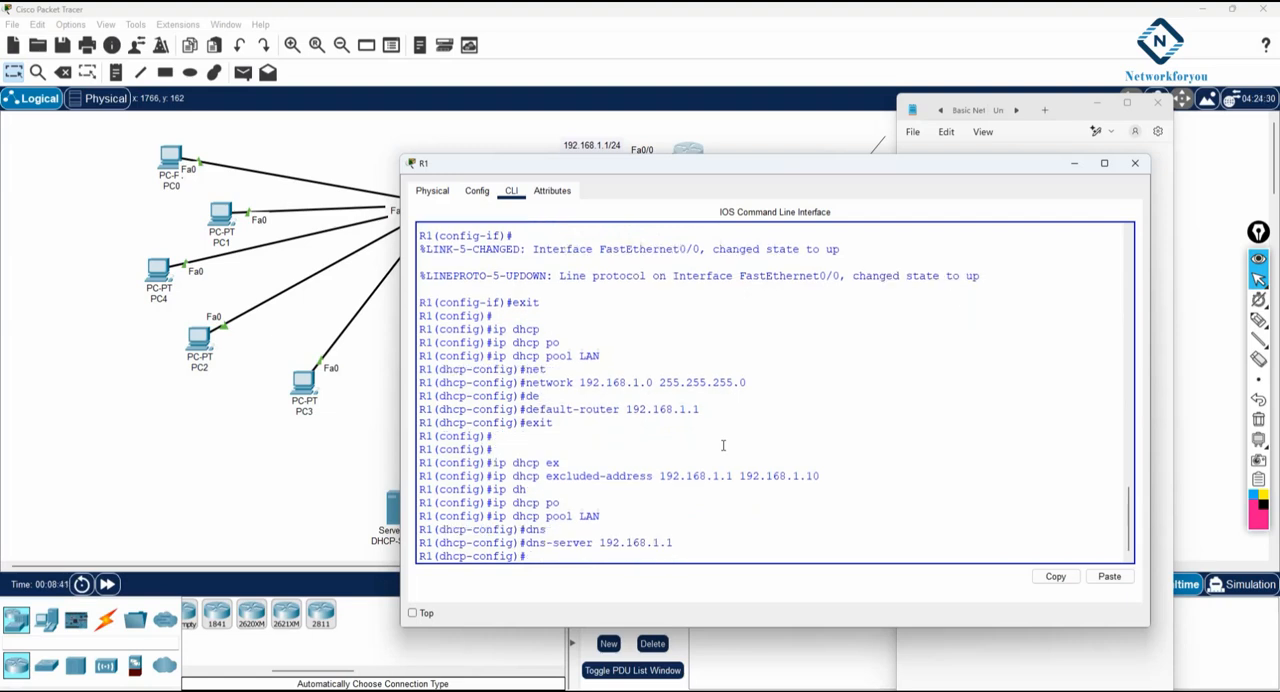
- Copy the dns-server 192.168.1.1 command from R1's command line into the note below the default-router line
{"action": "left_click_drag", "start_coordinate": [673, 542], "coordinate": [524, 542]}
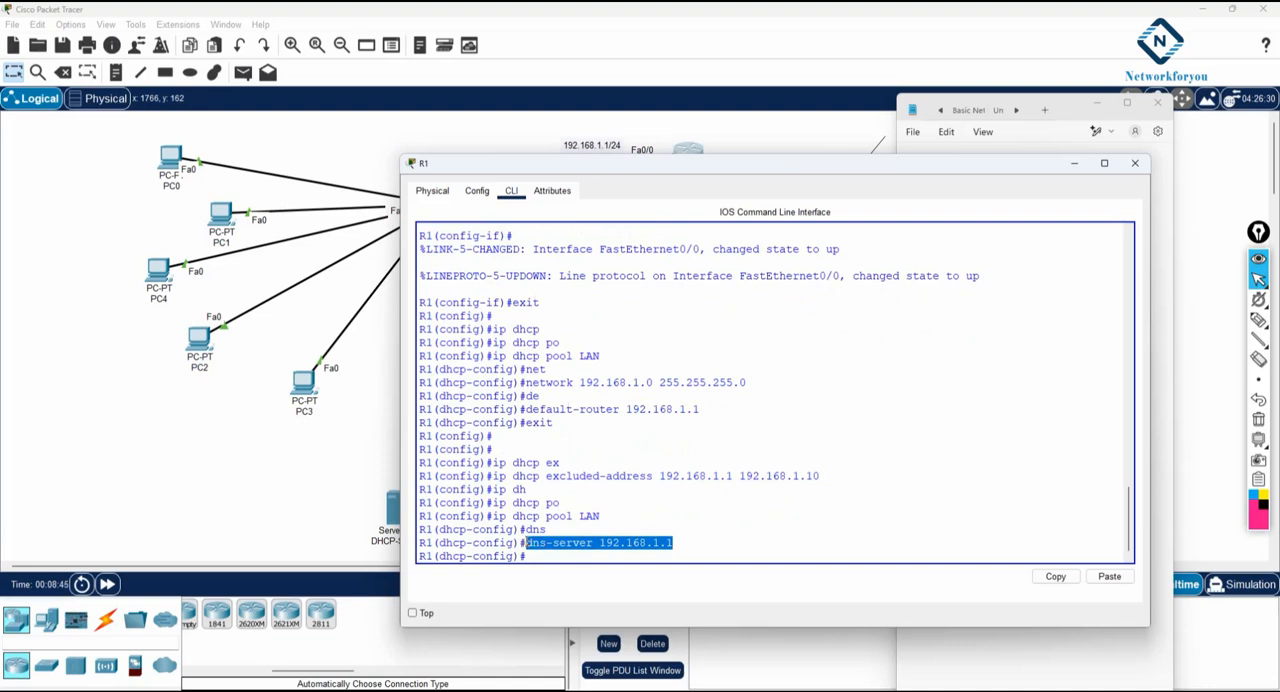
{"action": "right_click", "coordinate": [526, 543]}
{"action": "left_click", "coordinate": [553, 552]}
{"action": "left_click", "coordinate": [1072, 657]}
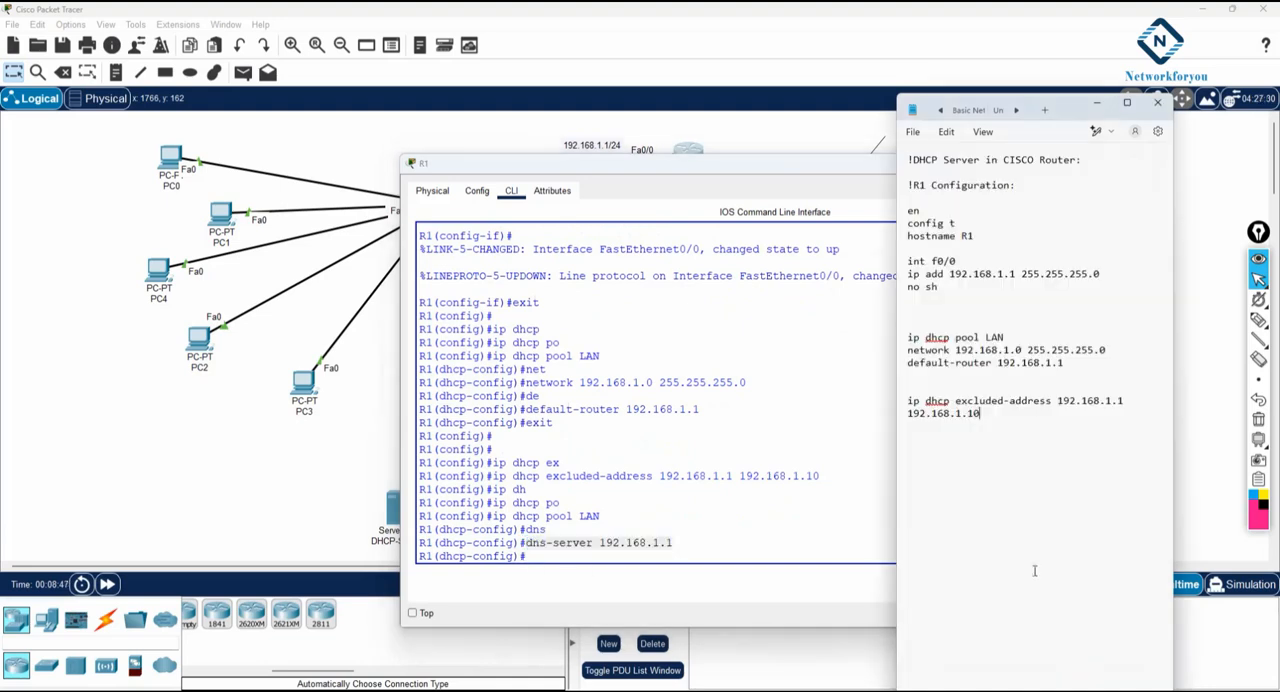
{"action": "left_click", "coordinate": [923, 373]}
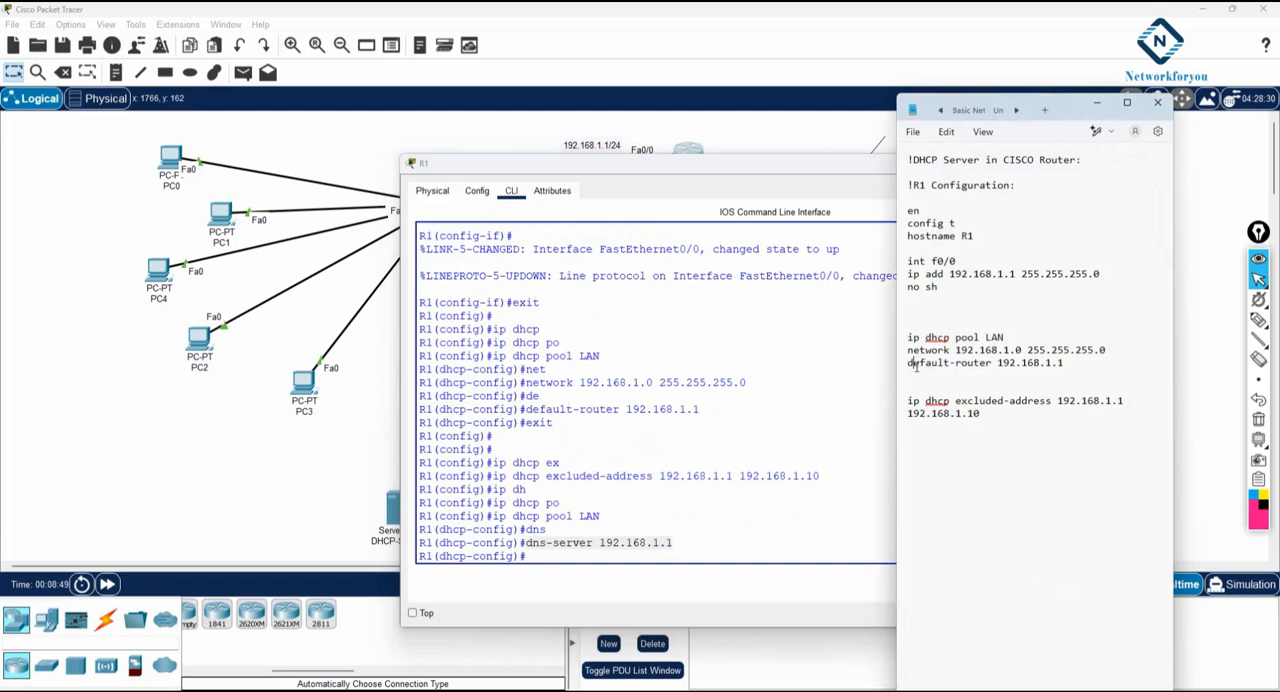
{"action": "key", "text": "ctrl+v"}
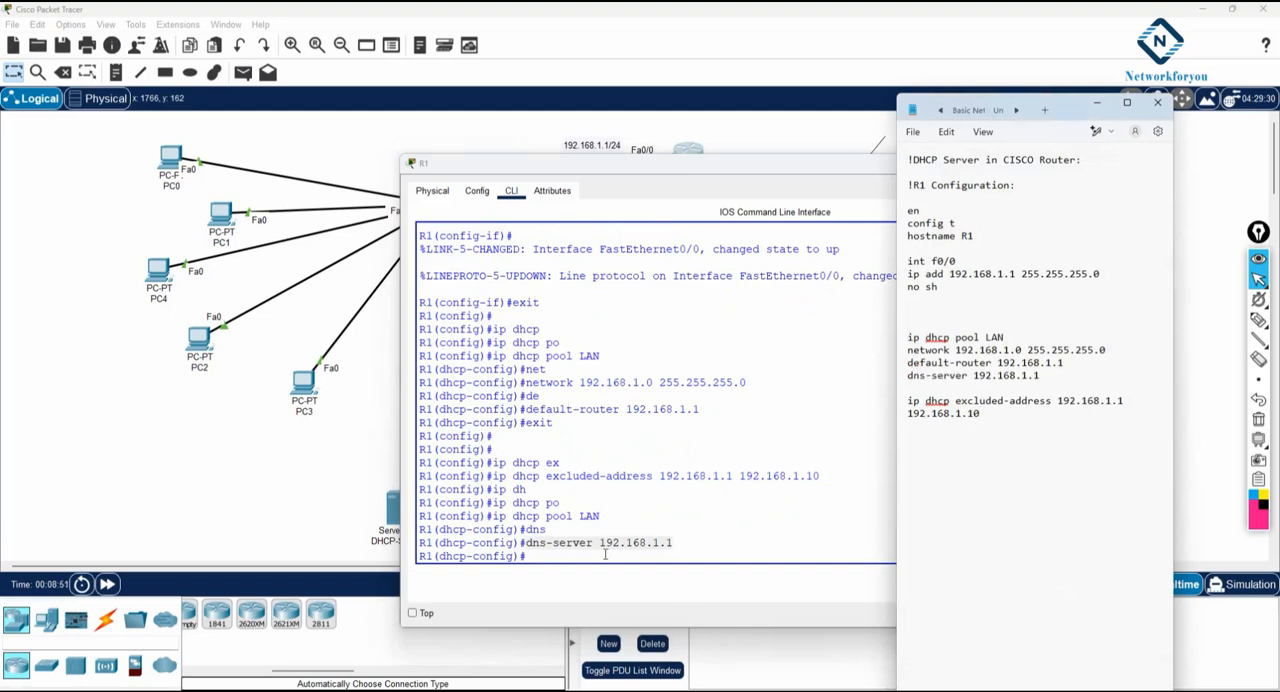
- List the commands available in R1's DHCP pool configuration mode, then minimize R1's window and highlight the LAN pool lines in the note
{"action": "left_click", "coordinate": [606, 554]}
{"action": "type", "text": "?"}
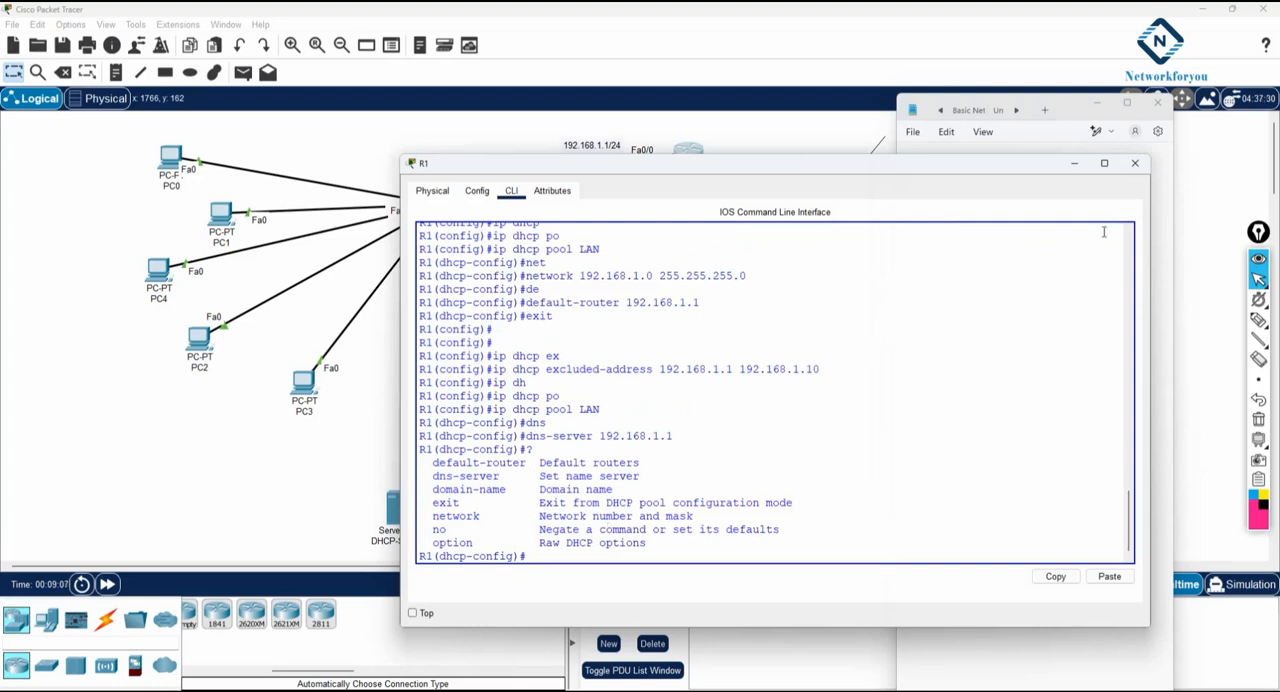
{"action": "left_click", "coordinate": [1076, 163]}
{"action": "left_click_drag", "start_coordinate": [1062, 376], "coordinate": [886, 334]}
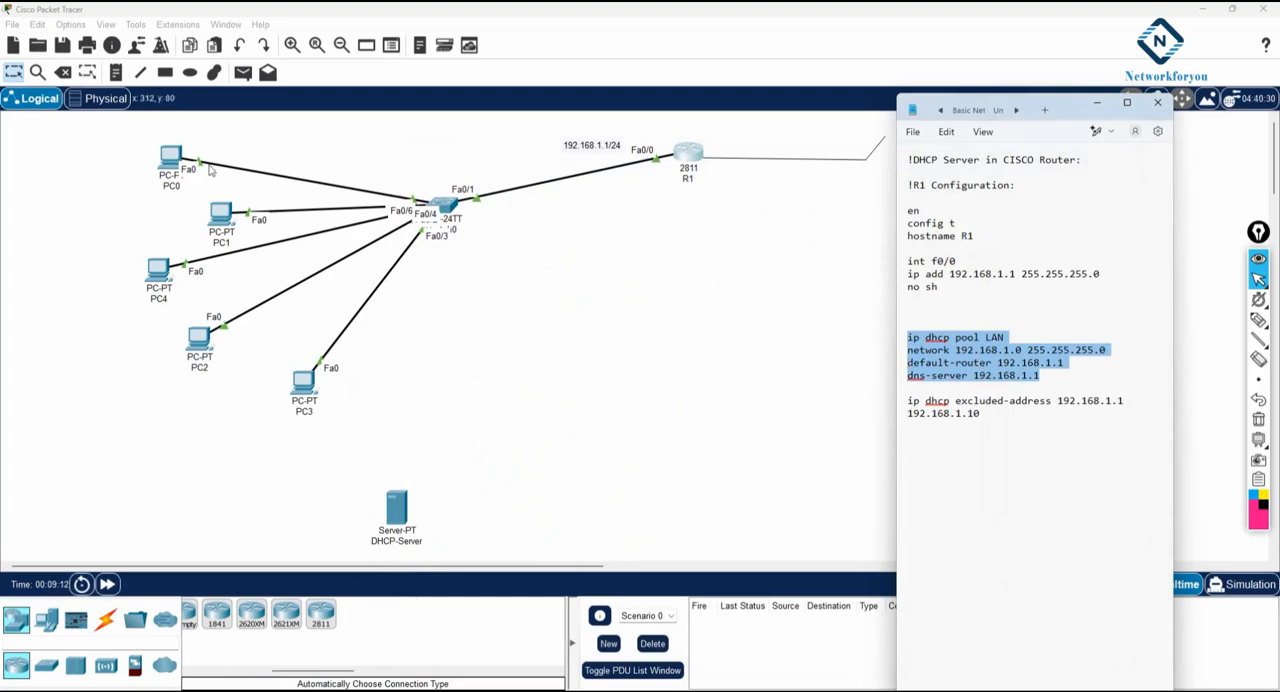
- Renew PC0's IPv4 configuration from the router by switching it to Static and back to DHCP
{"action": "left_click", "coordinate": [172, 158]}
{"action": "left_click", "coordinate": [763, 309]}
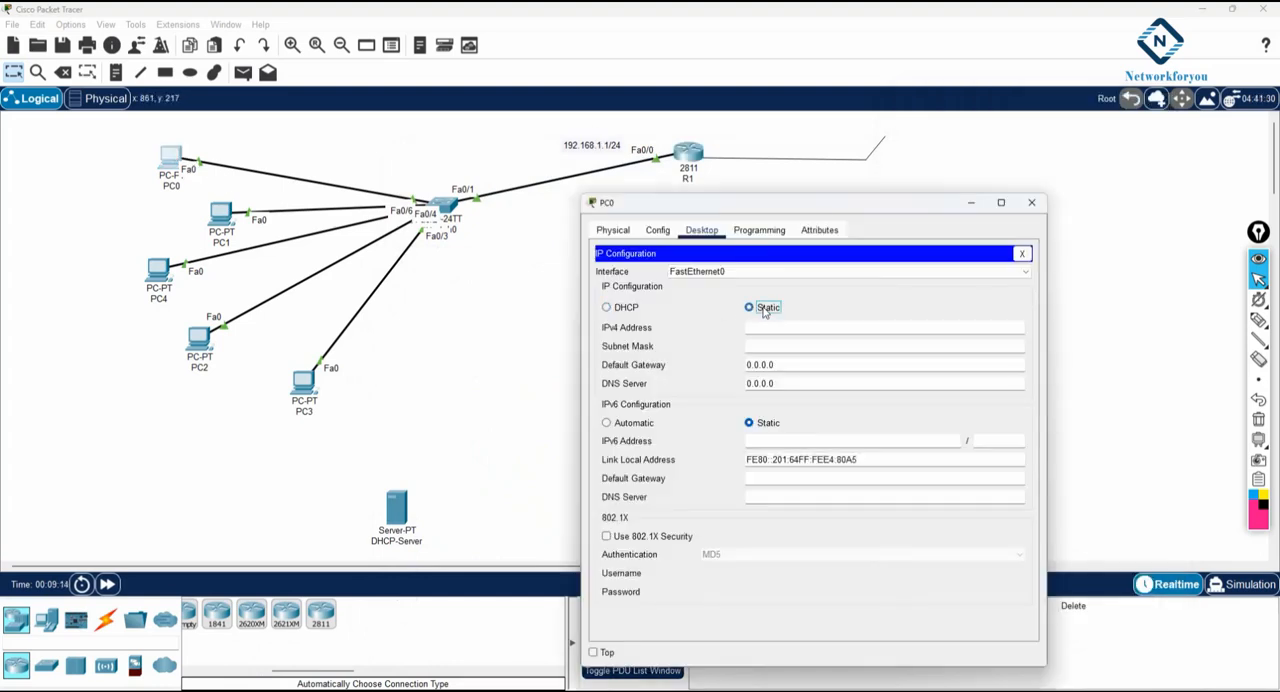
{"action": "left_click", "coordinate": [607, 308]}
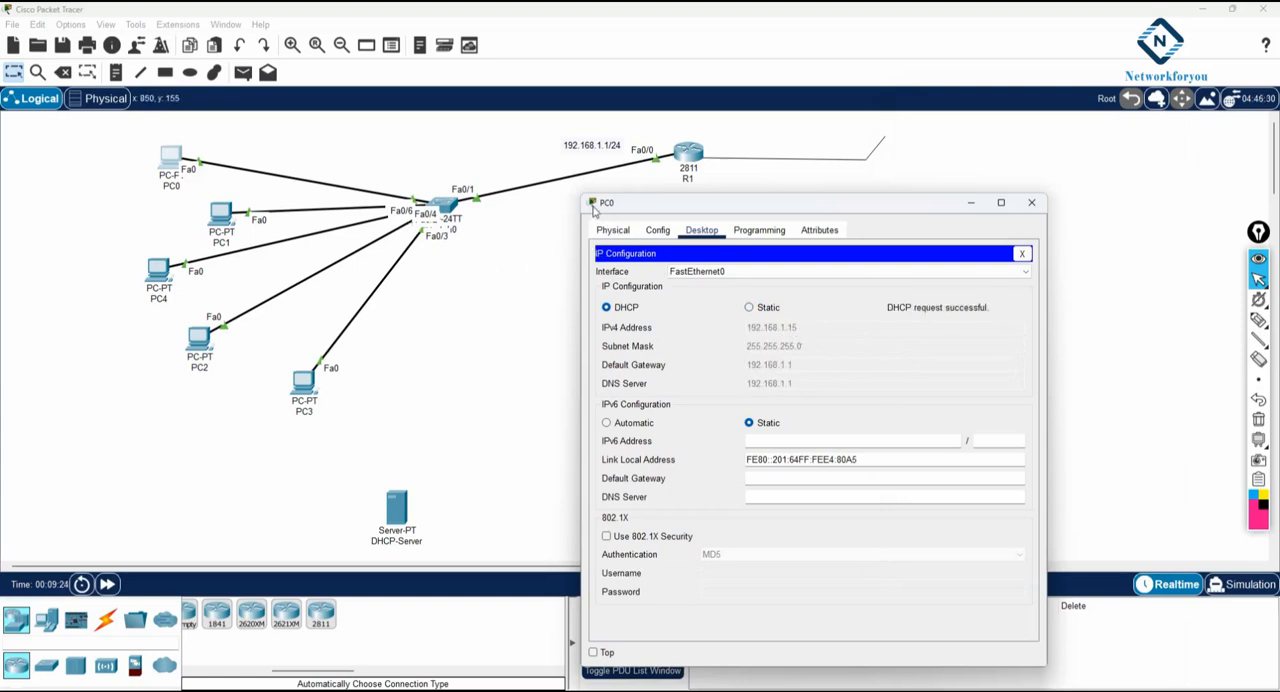
- Open PC1's IP configuration and request a new IPv4 lease by switching to Static and back to DHCP
{"action": "left_click", "coordinate": [218, 220]}
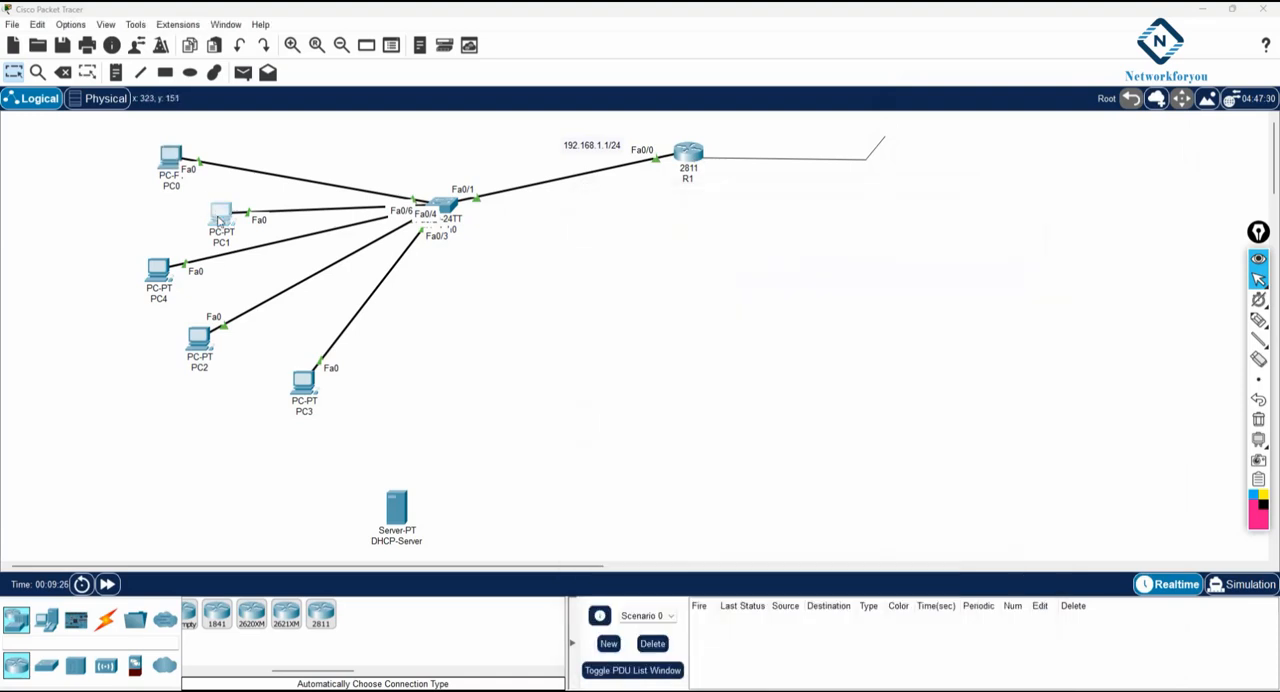
{"action": "left_click", "coordinate": [218, 220]}
{"action": "left_click", "coordinate": [514, 378]}
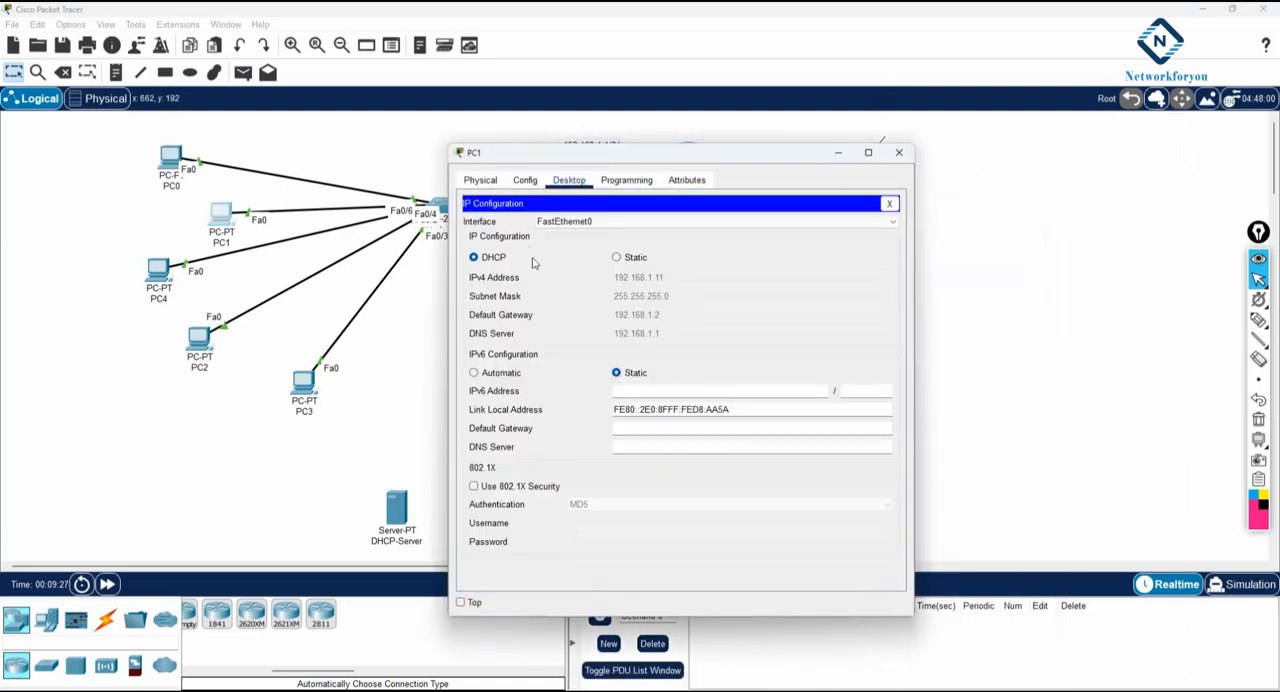
{"action": "left_click", "coordinate": [617, 258]}
{"action": "left_click", "coordinate": [474, 258]}
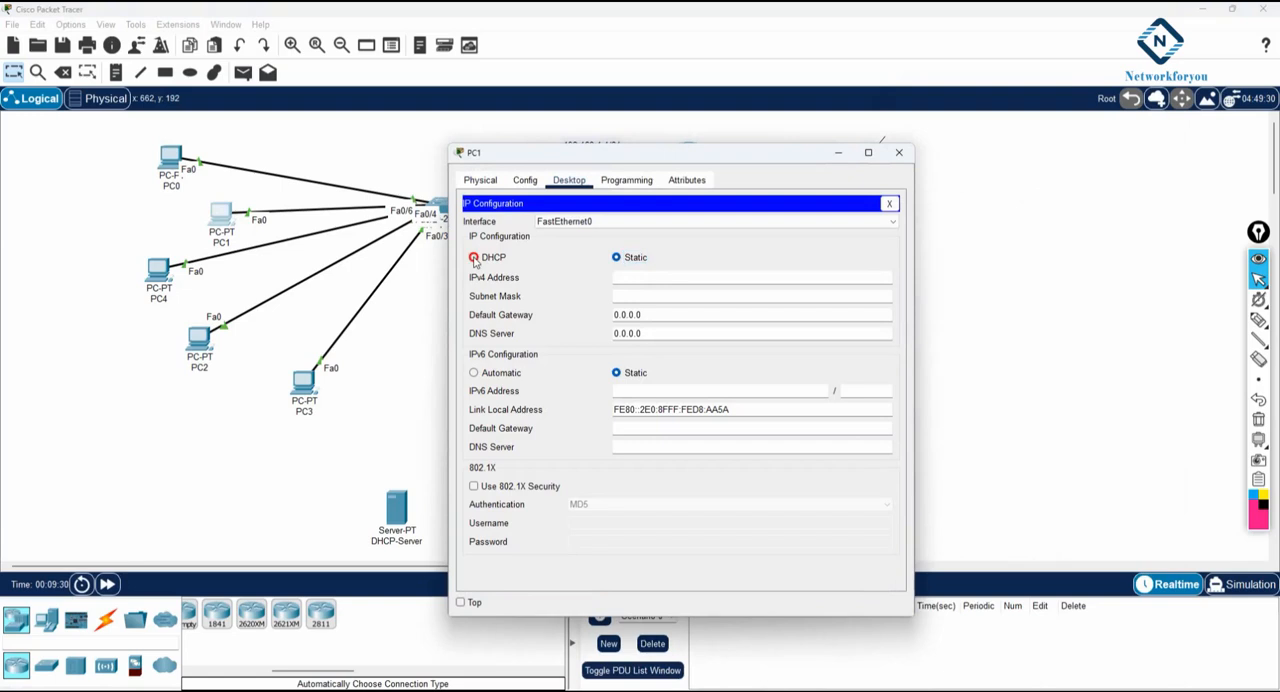